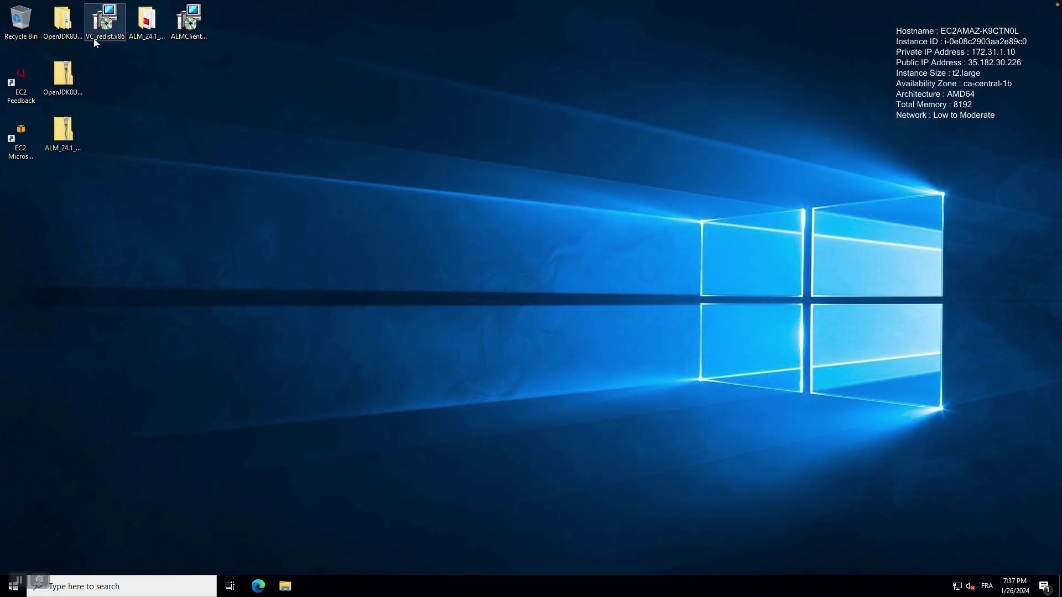
Step: Open the extracted jdk8u402-b06 folder in File Explorer
click(72, 37)
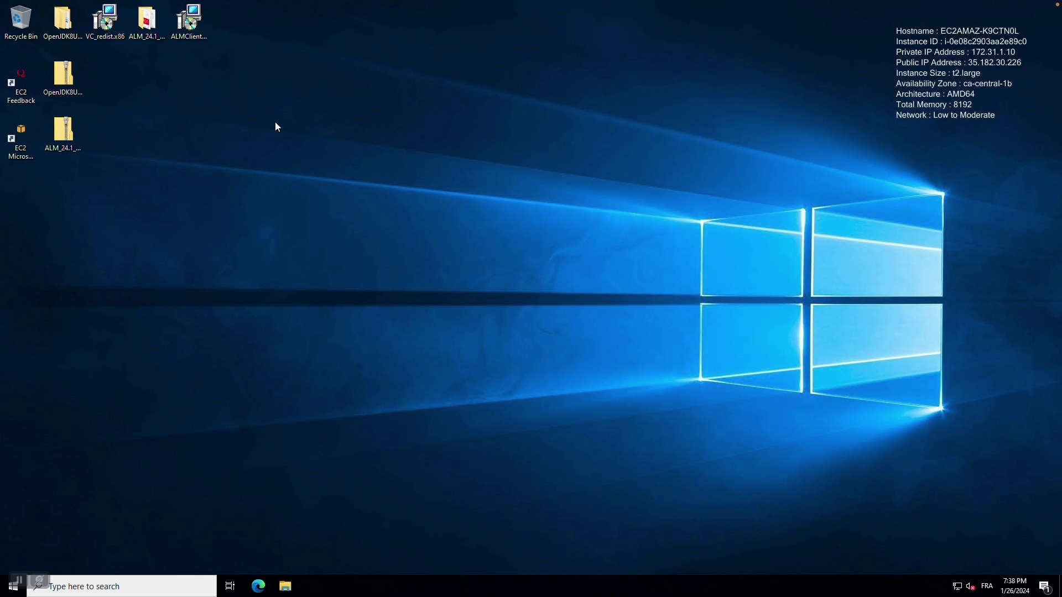
click(207, 28)
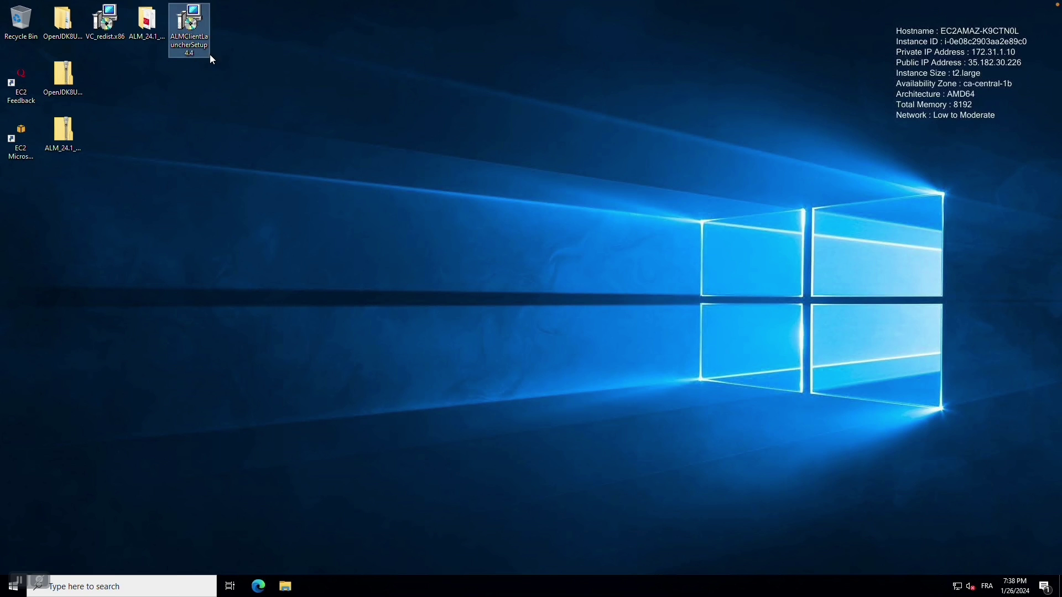
click(252, 50)
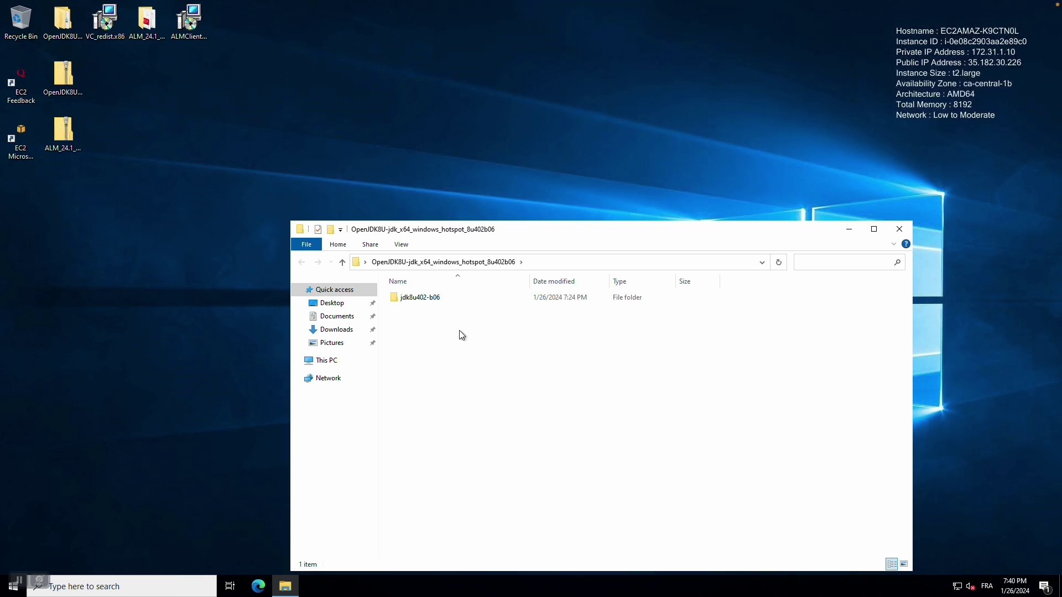
click(426, 301)
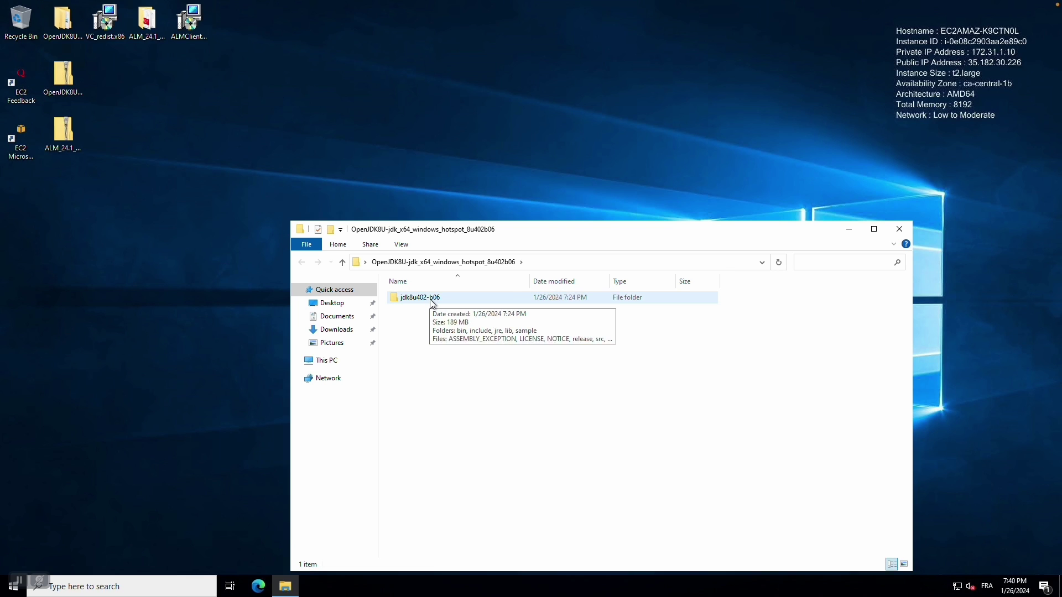
double_click(432, 301)
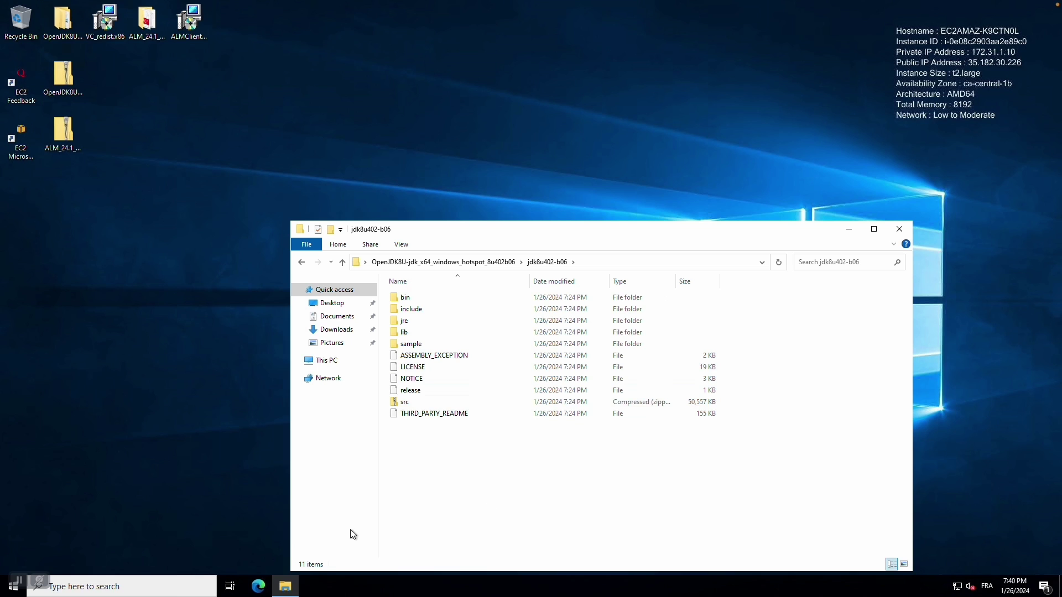
Step: In a second Explorer window, go to This PC > Local Disk (C:) > Program Files
mouse_move(287, 590)
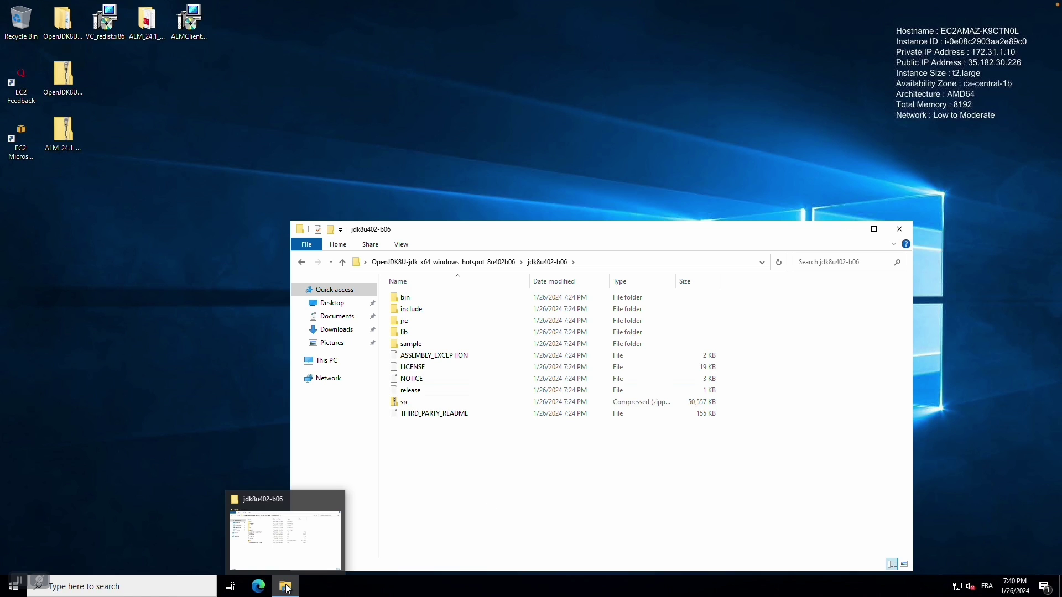
click(290, 590)
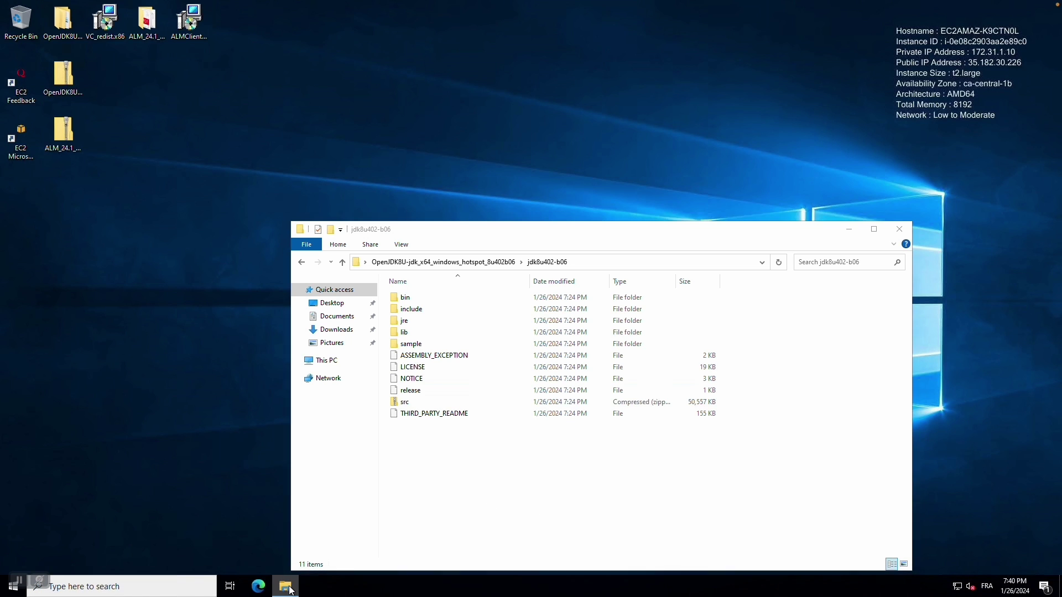
click(354, 360)
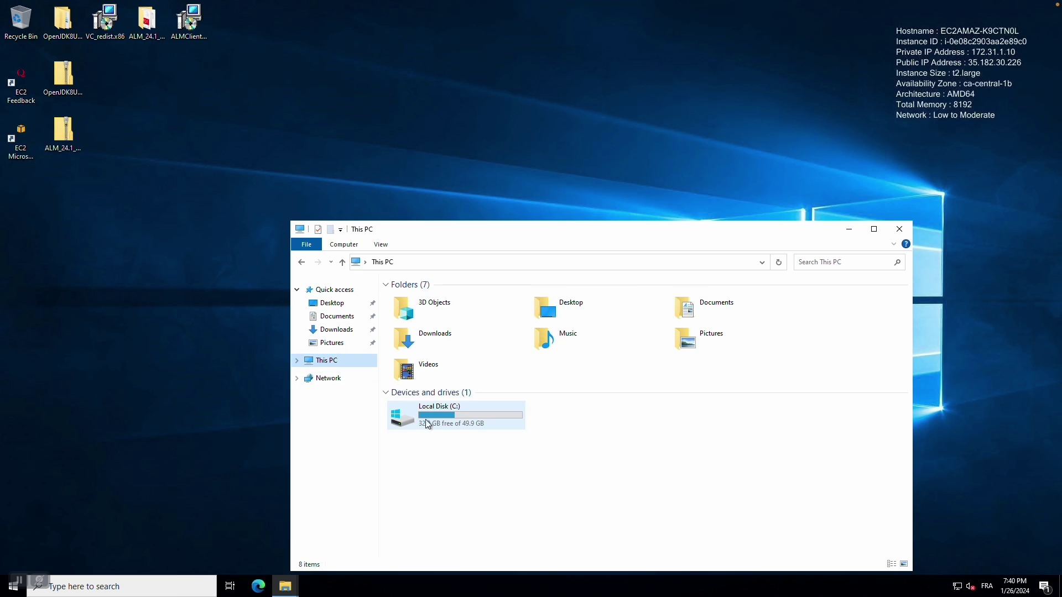
double_click(422, 419)
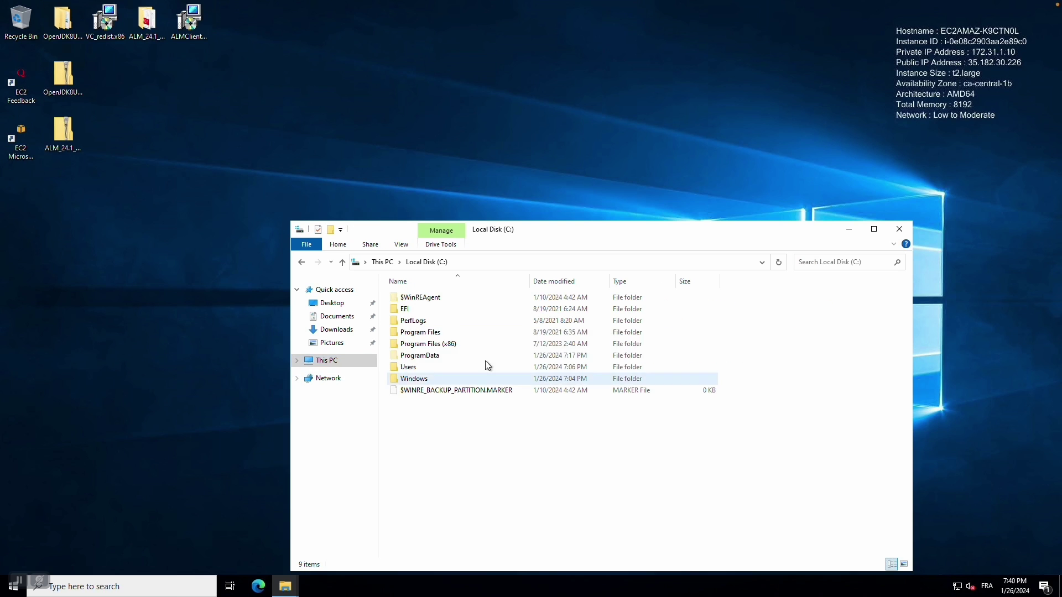
double_click(448, 332)
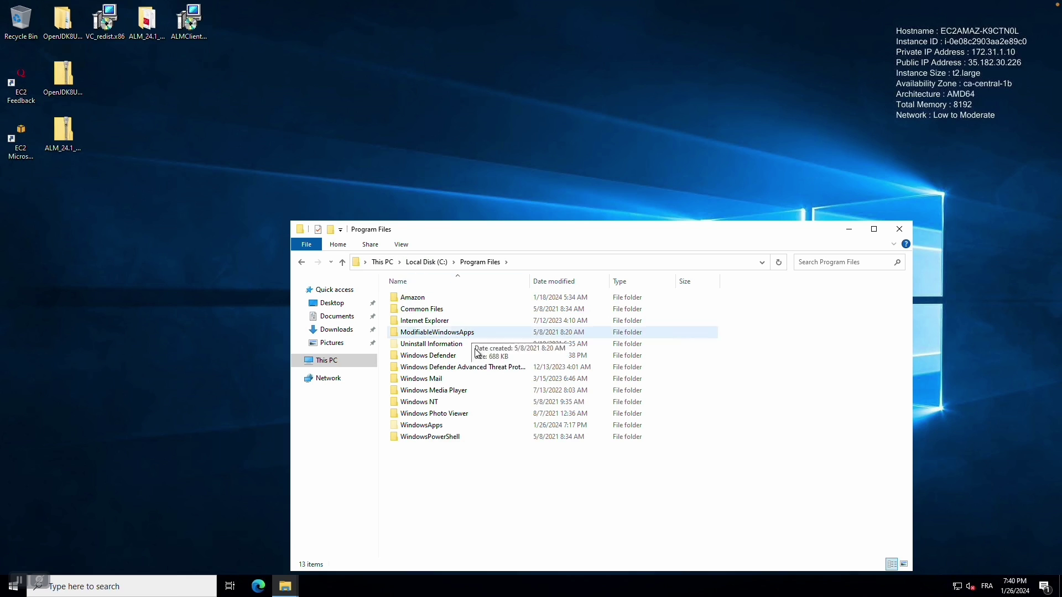
Step: Create a new folder named Java in C:\Program Files
right_click(435, 476)
mouse_move(489, 442)
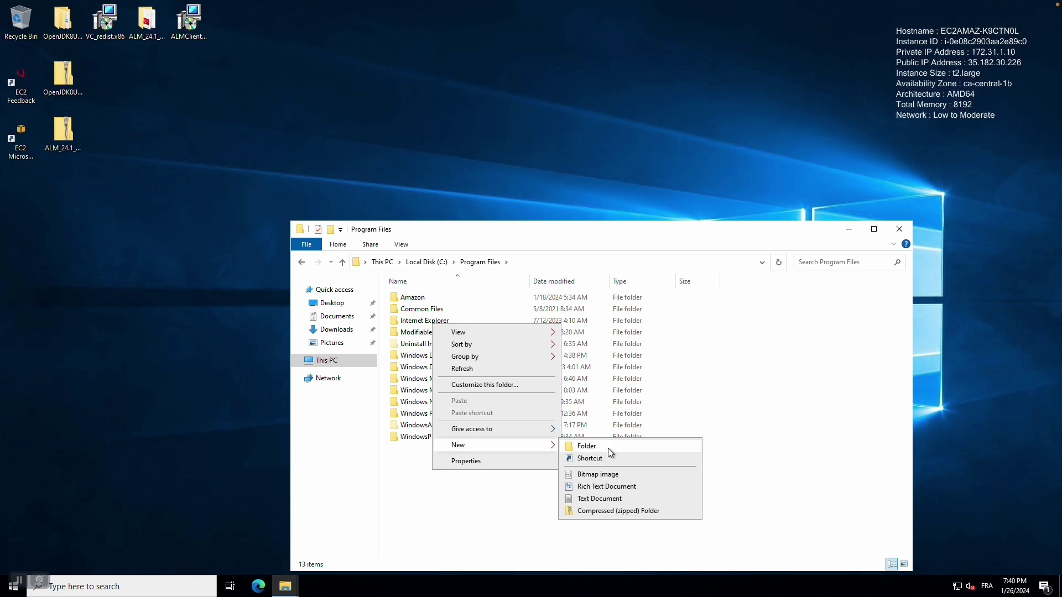
click(609, 442)
text(Java)
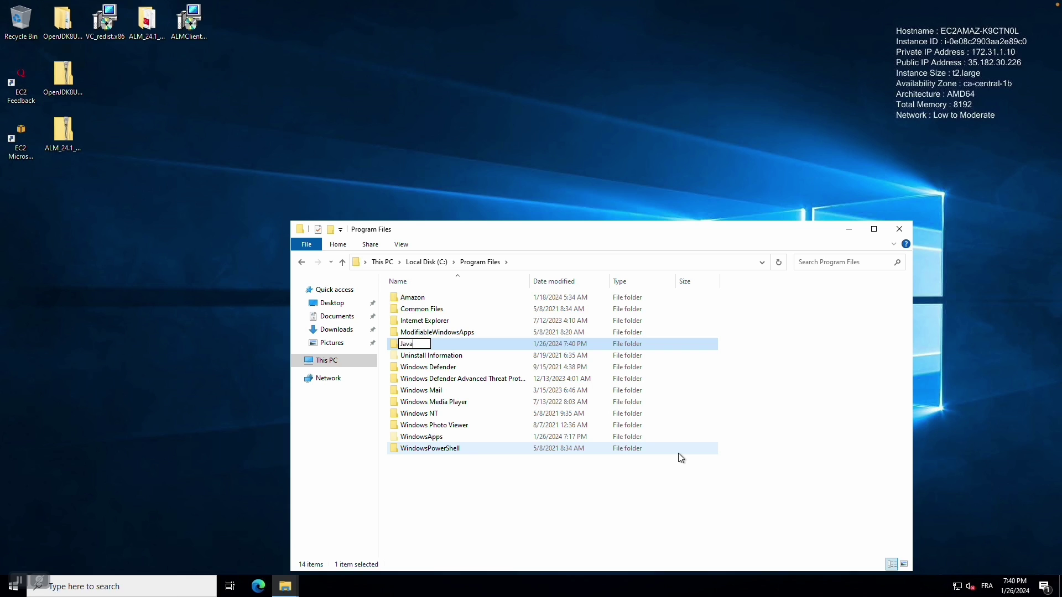
key(Return)
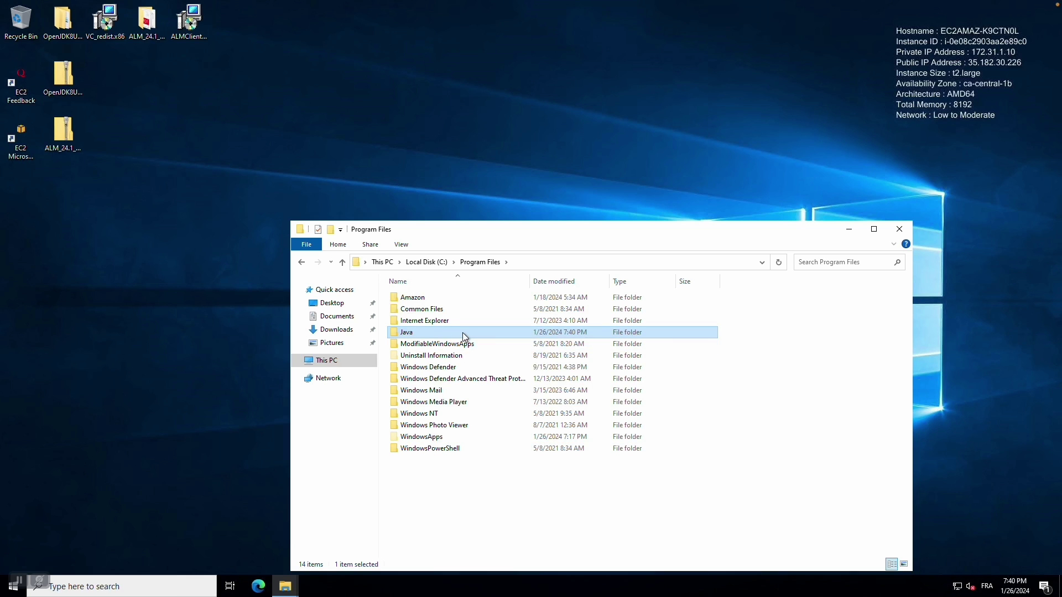
Step: Inside the Java folder, create a new folder named OpenJDK8
right_click(463, 333)
double_click(447, 332)
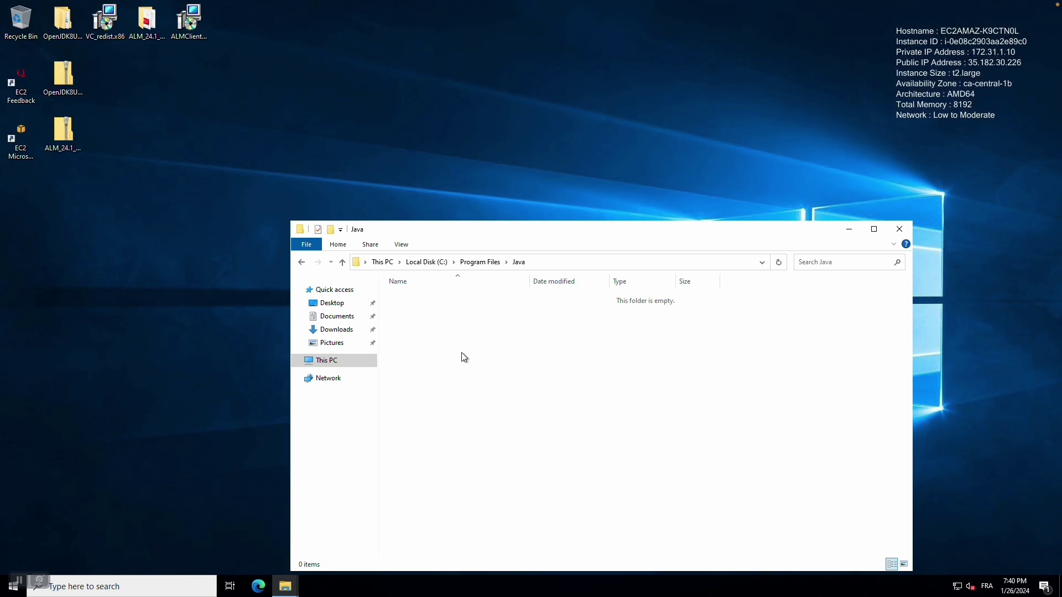
right_click(461, 352)
mouse_move(515, 482)
click(611, 483)
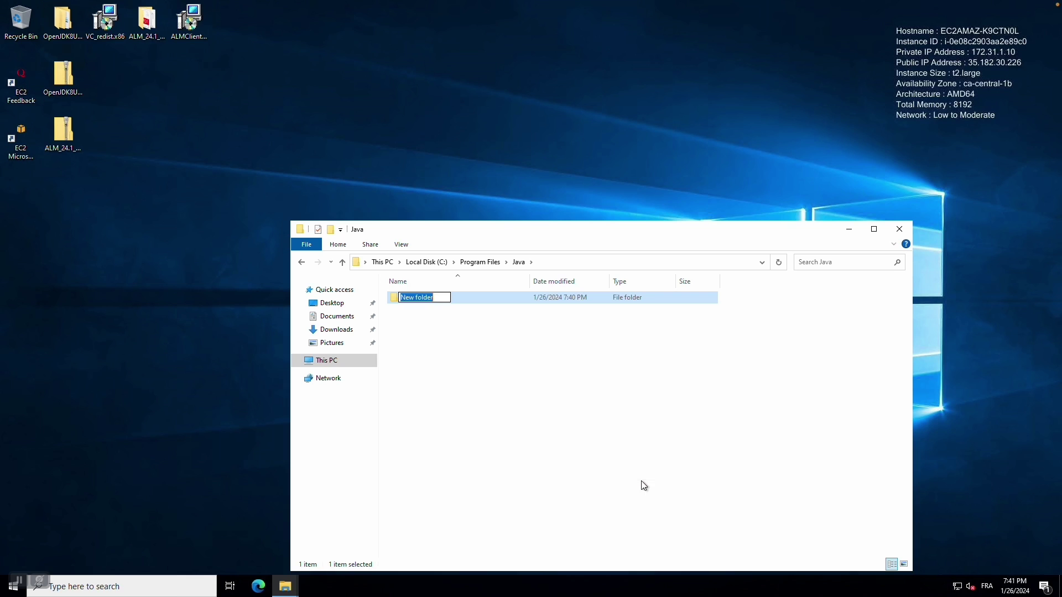
text(OpenJDK8)
Step: Move all 11 jdk8u402-b06 items, including bin, jre and lib, into OpenJDK8, then close both windows
drag(632, 239, 808, 357)
double_click(441, 298)
click(472, 455)
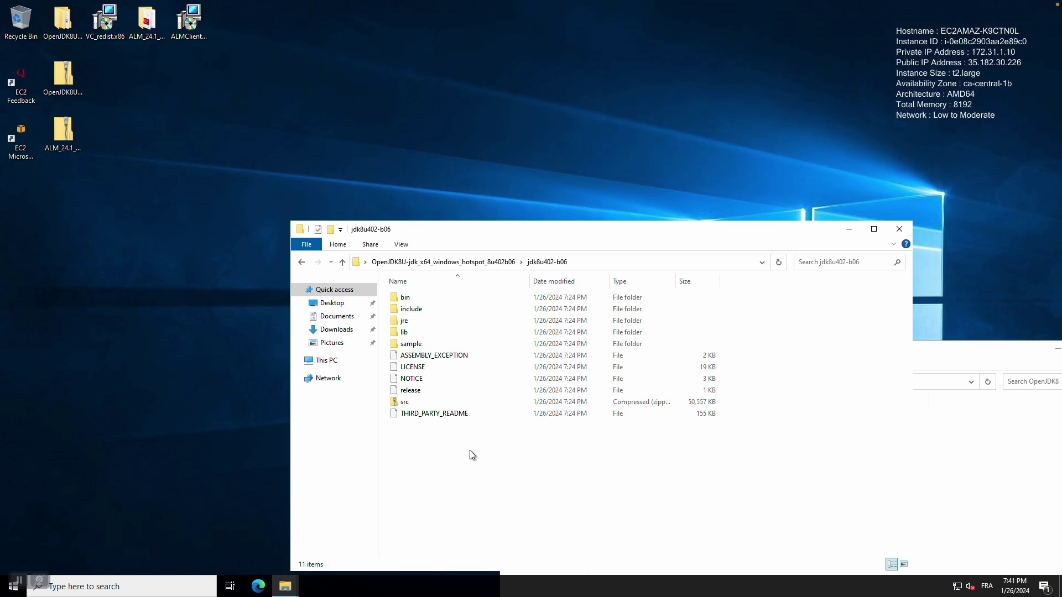
drag(492, 446, 973, 504)
drag(974, 350, 675, 121)
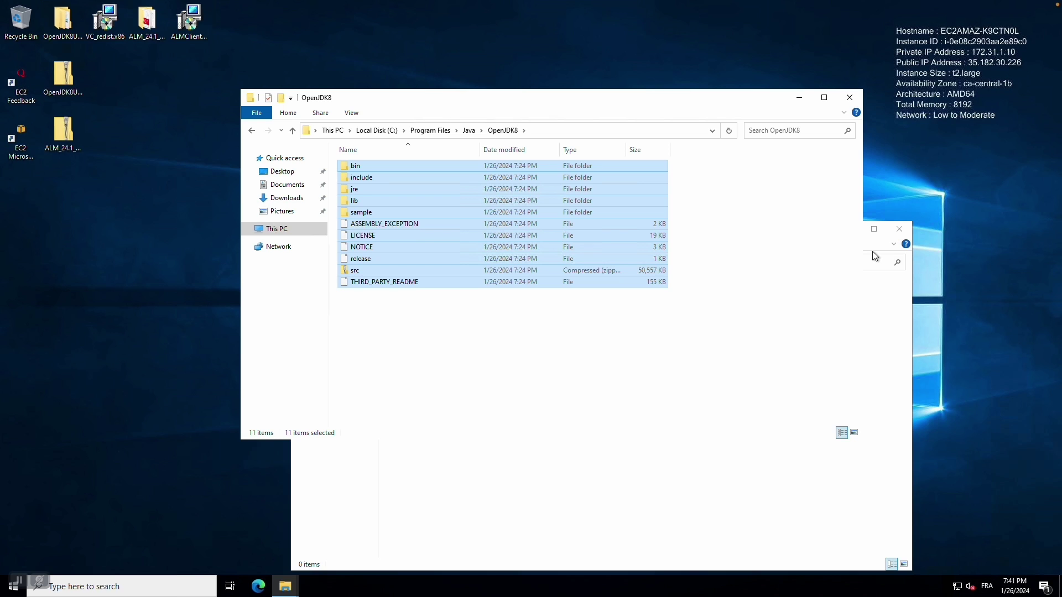
click(899, 232)
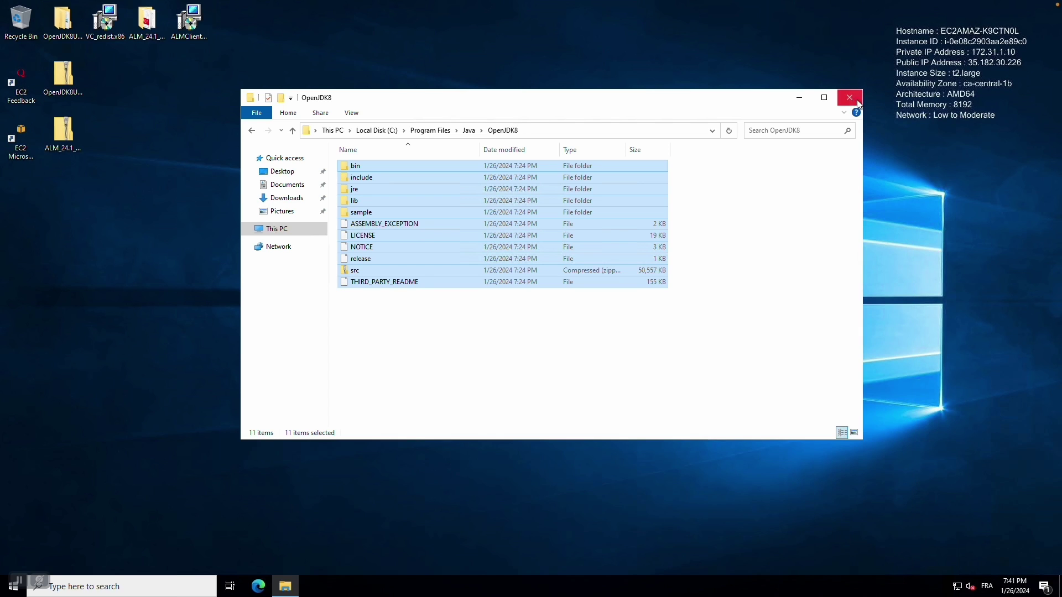
click(858, 104)
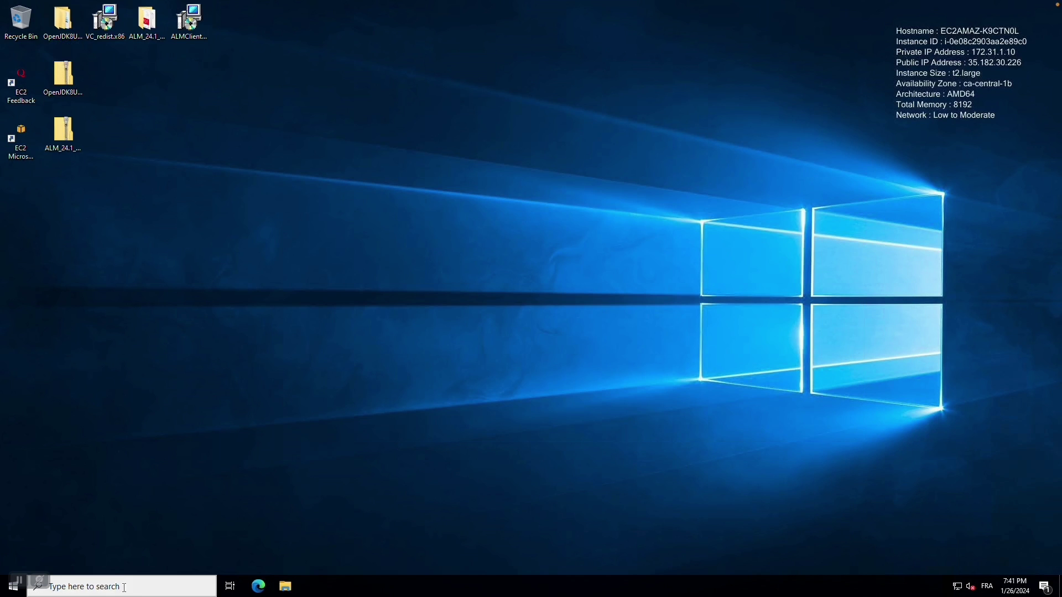
Step: Search 'Envir' for the system environment variables settings and bring up Environment Variables
click(124, 587)
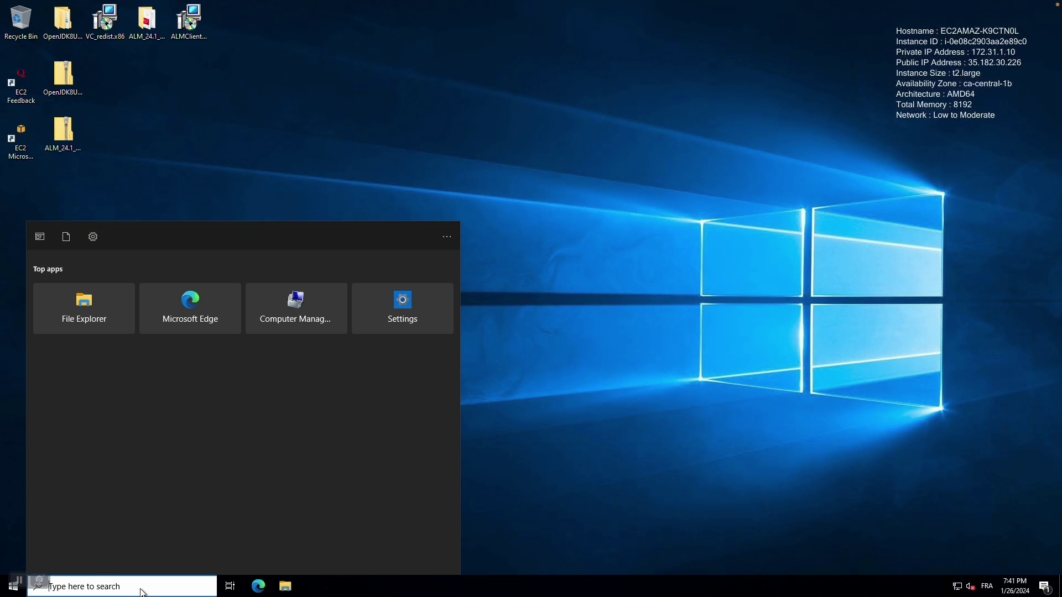
text(Envir)
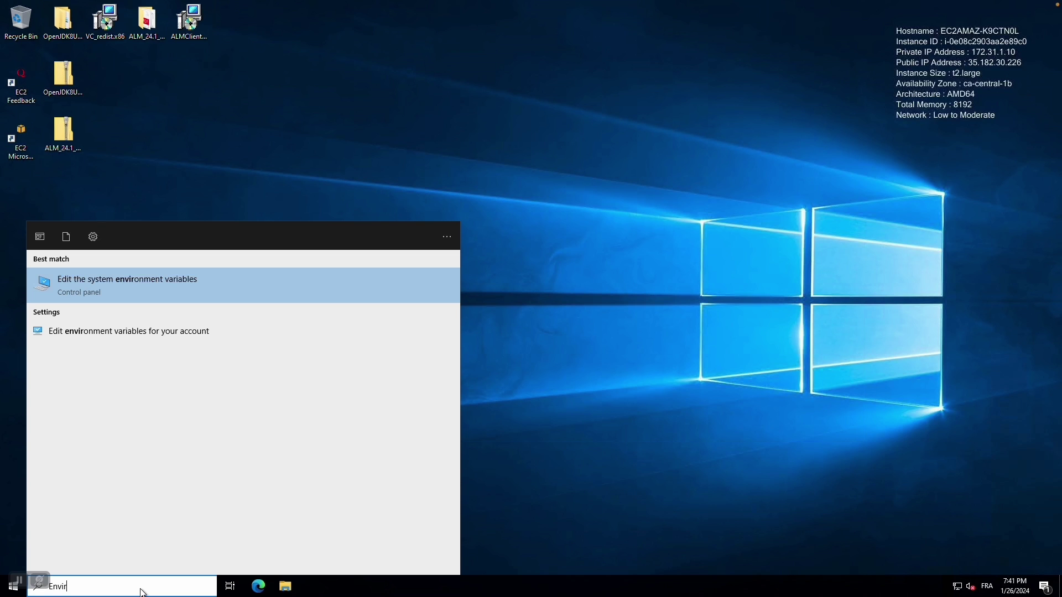
key(Return)
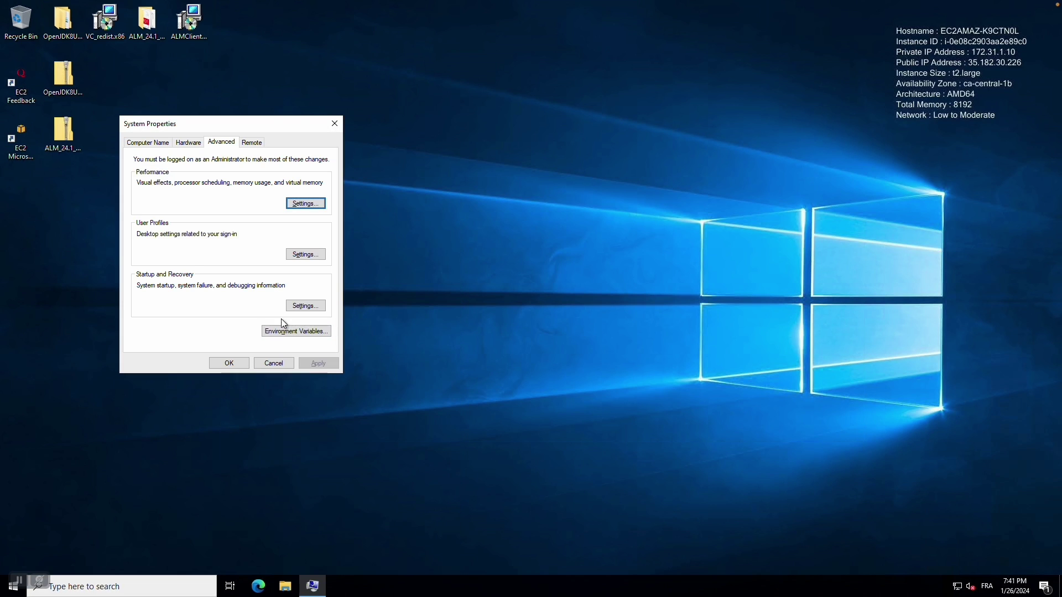
click(309, 334)
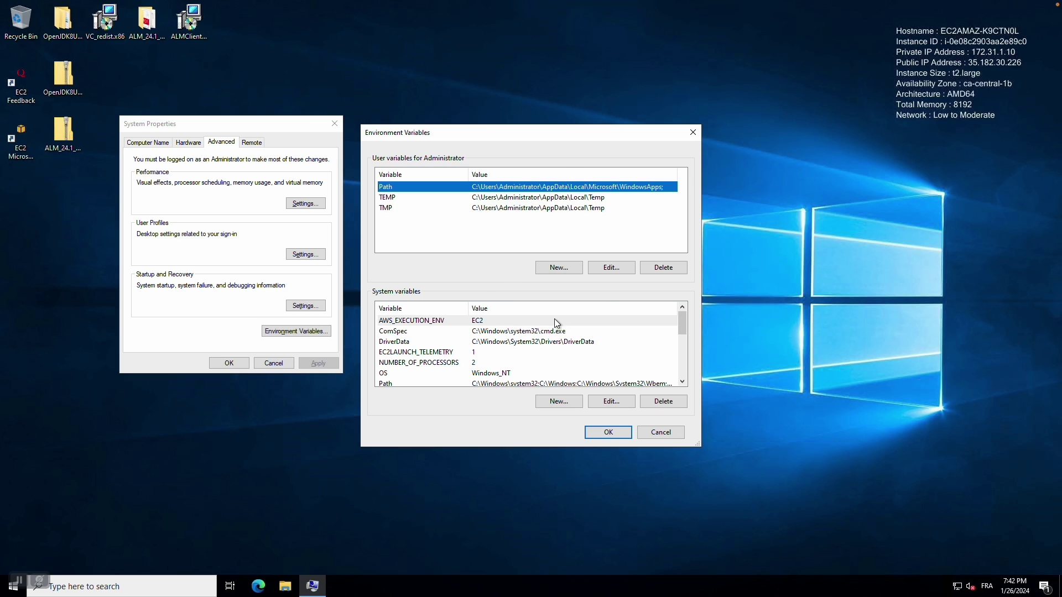
Step: Start a new system variable named JAVA_HOME
click(556, 406)
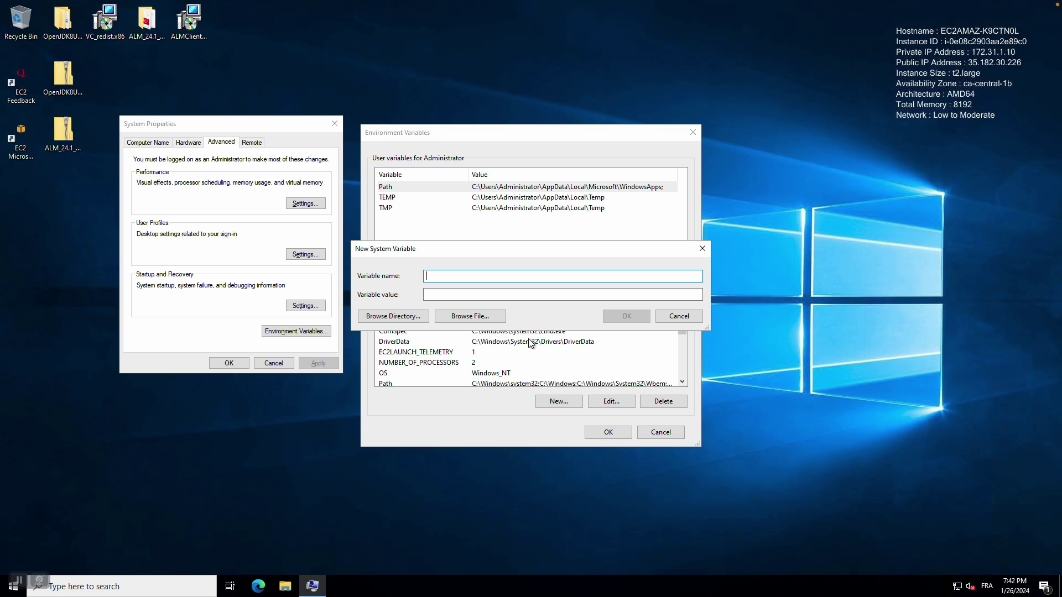
text(JAVA_HOME)
click(466, 298)
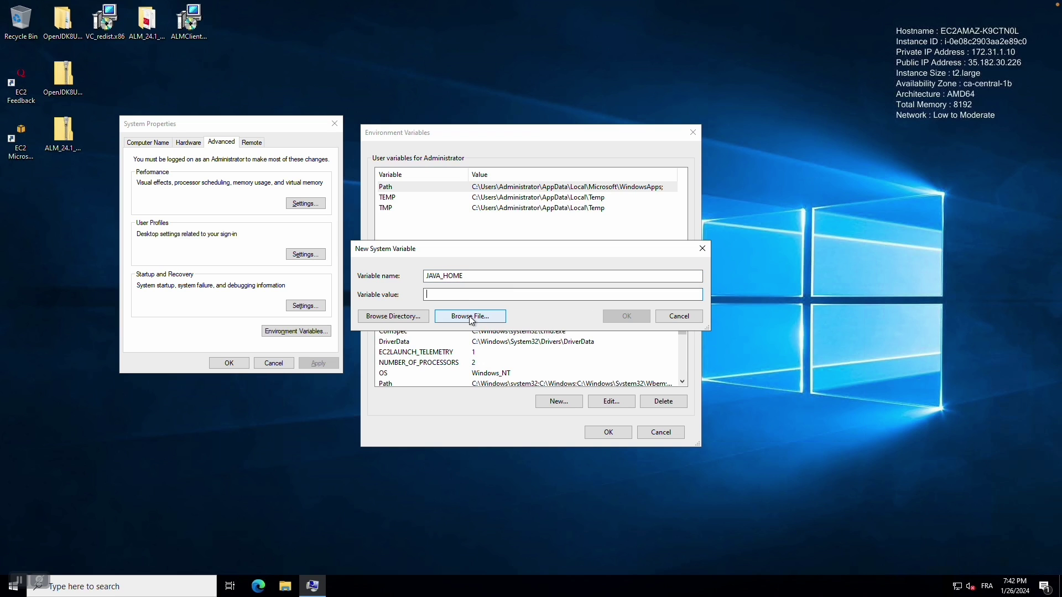
Step: Browse files to C:\Program Files\Java\OpenJDK8 for the value, then cancel the file picker
click(472, 320)
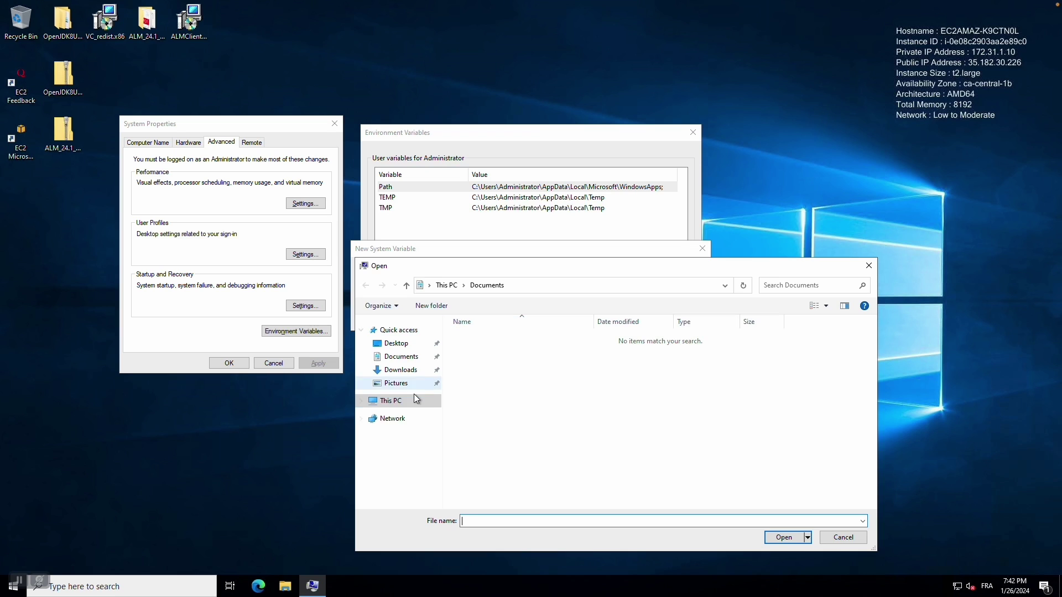
click(362, 402)
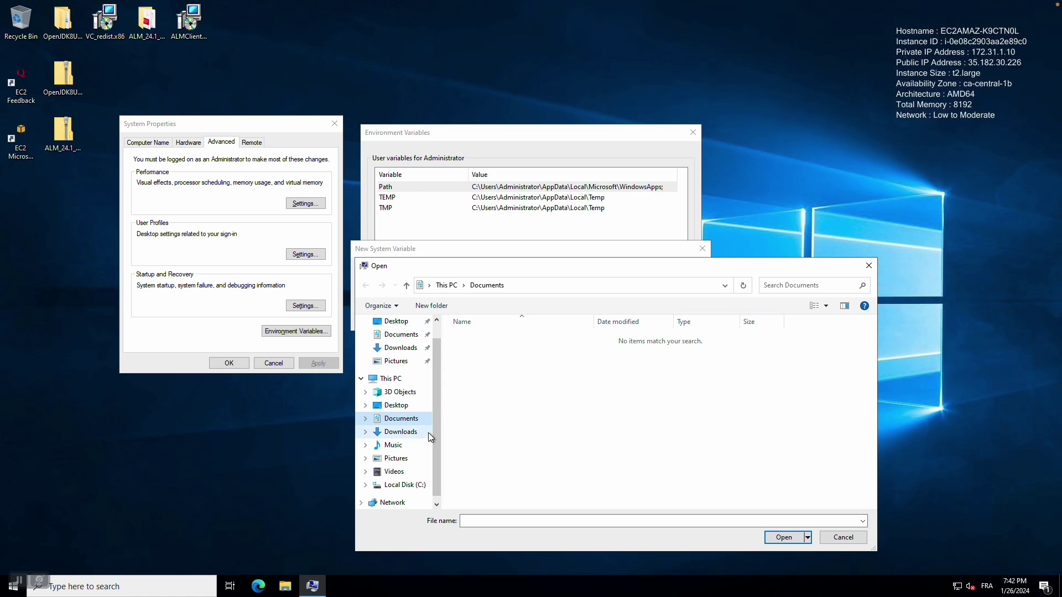
click(403, 485)
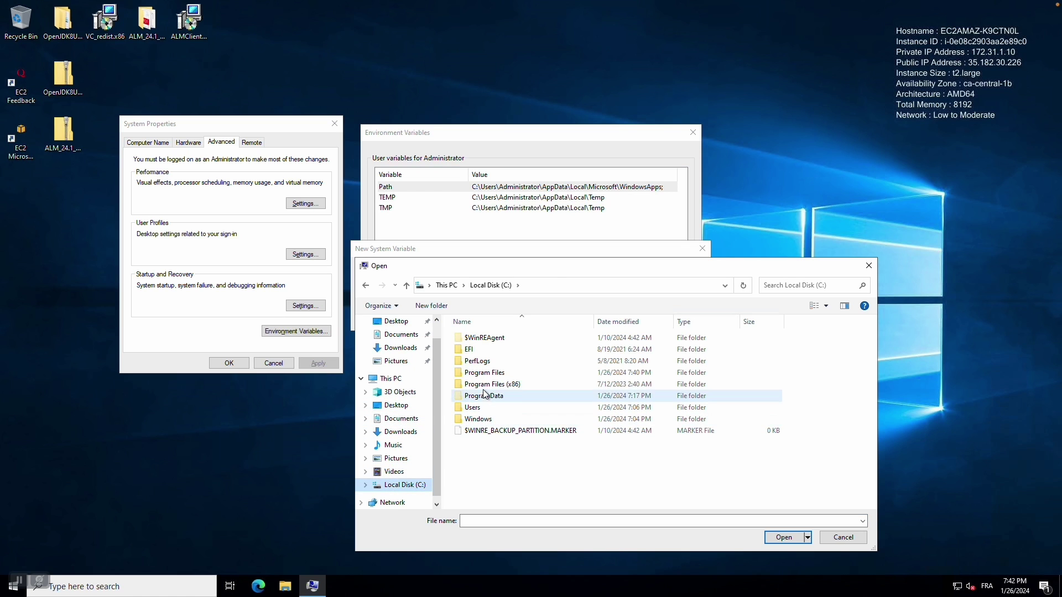
click(486, 373)
double_click(487, 374)
double_click(488, 375)
click(490, 342)
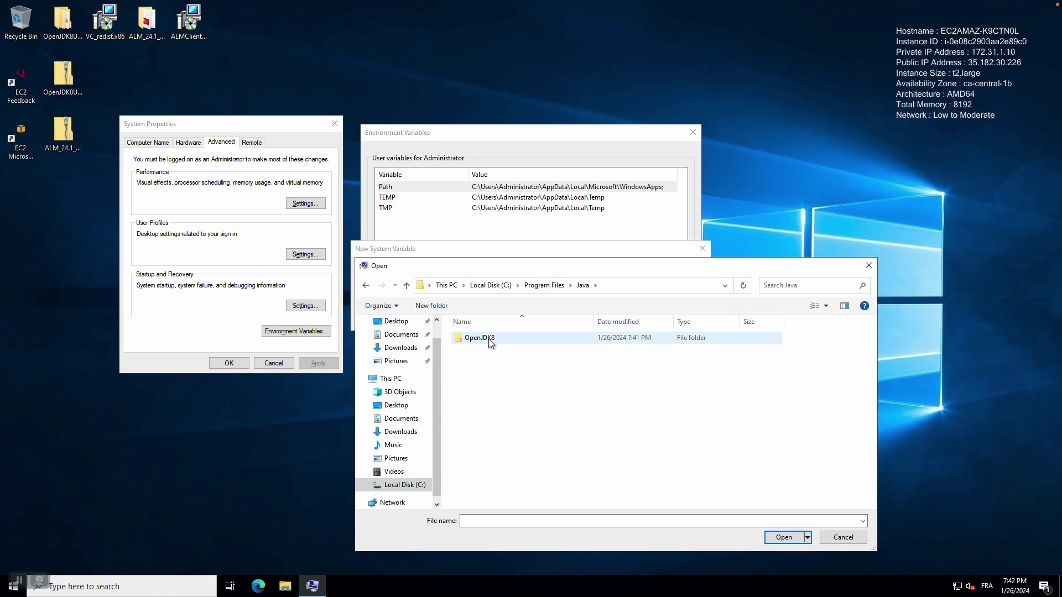
double_click(490, 342)
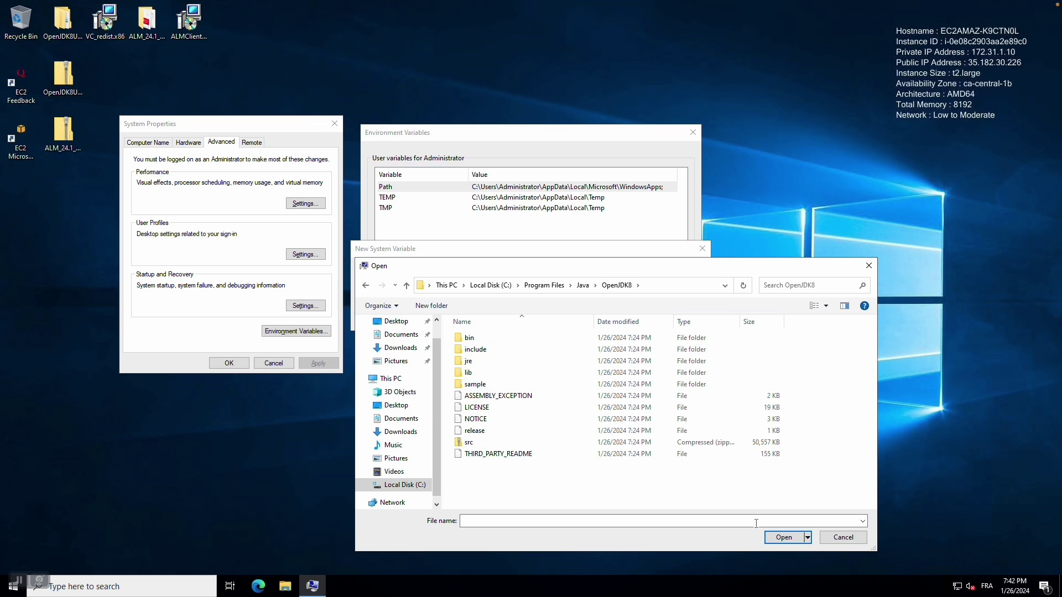
click(785, 537)
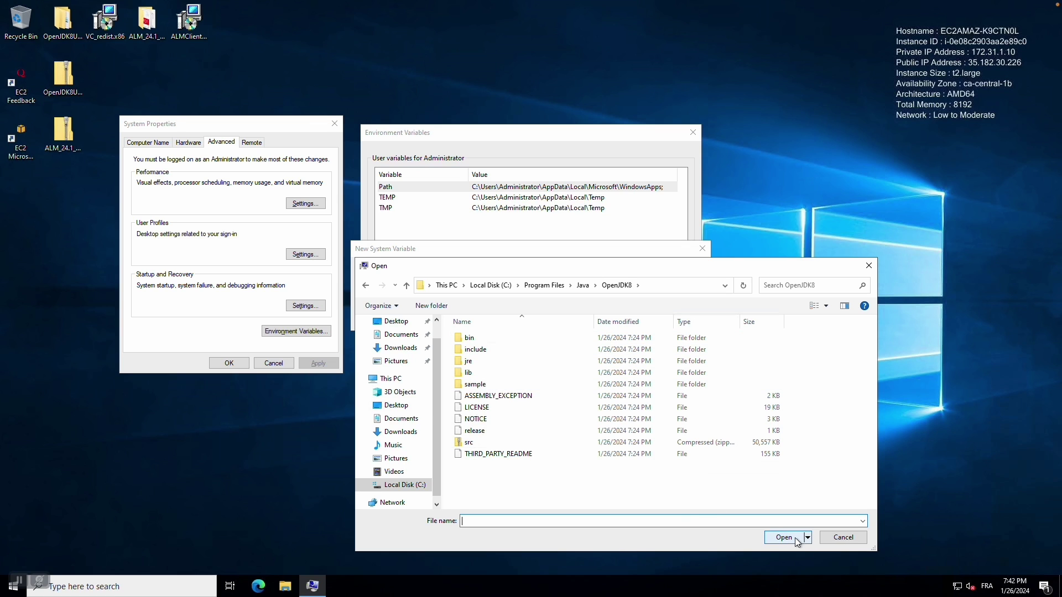
click(584, 286)
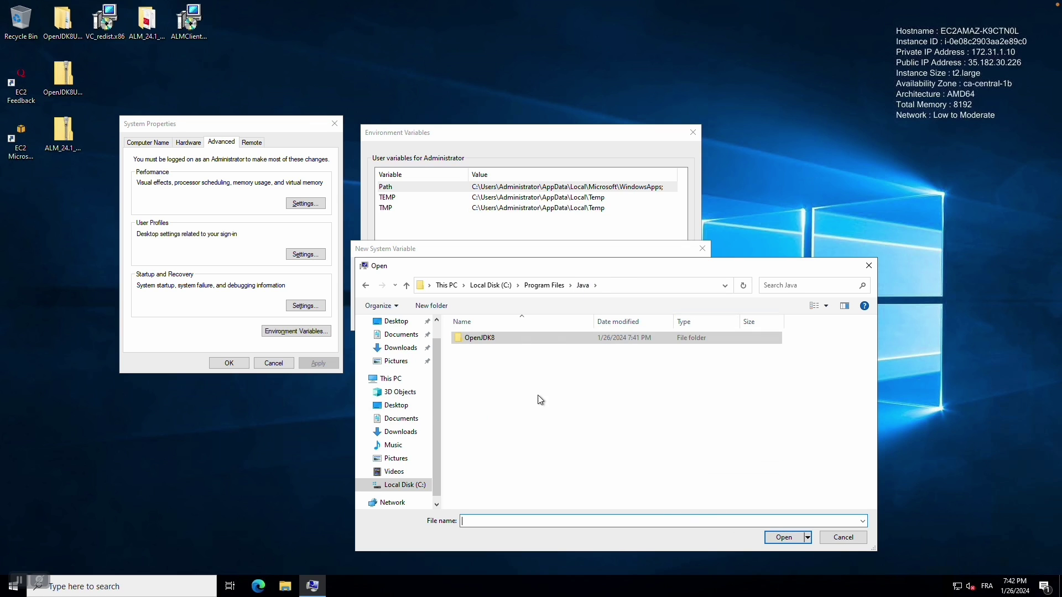
click(785, 537)
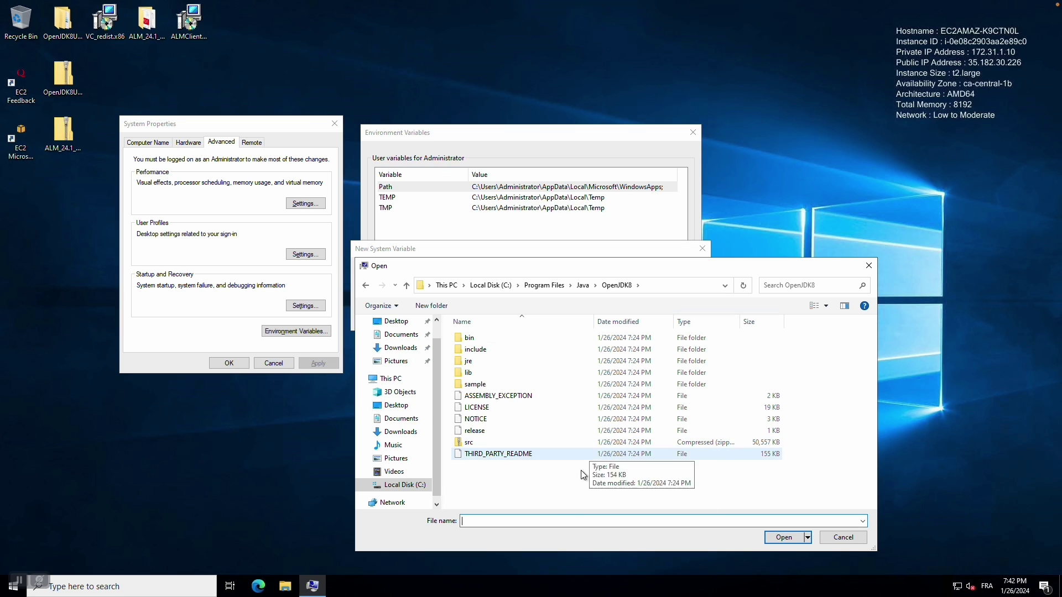
click(788, 538)
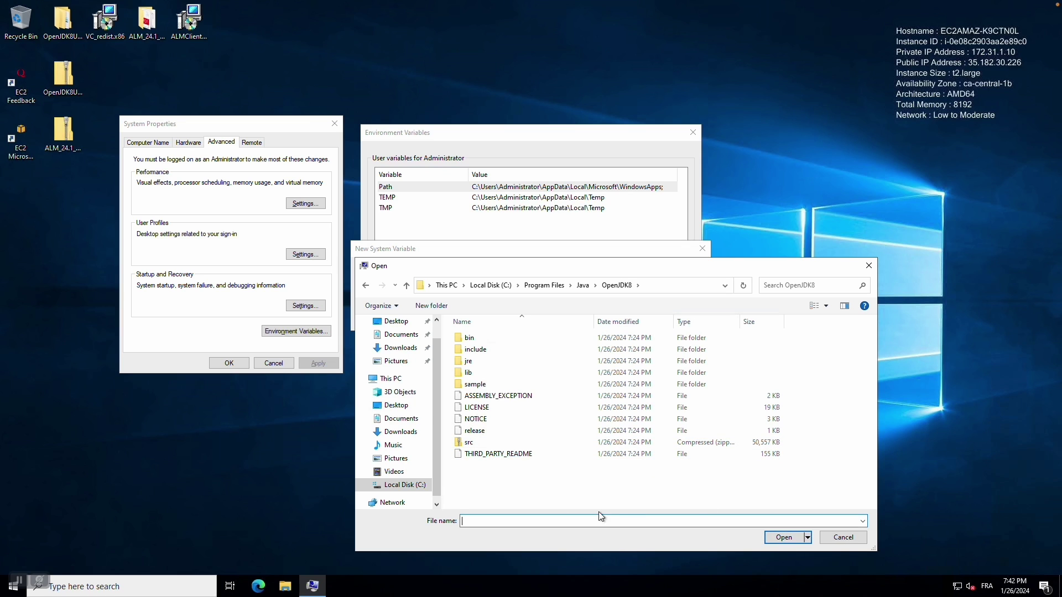
click(648, 285)
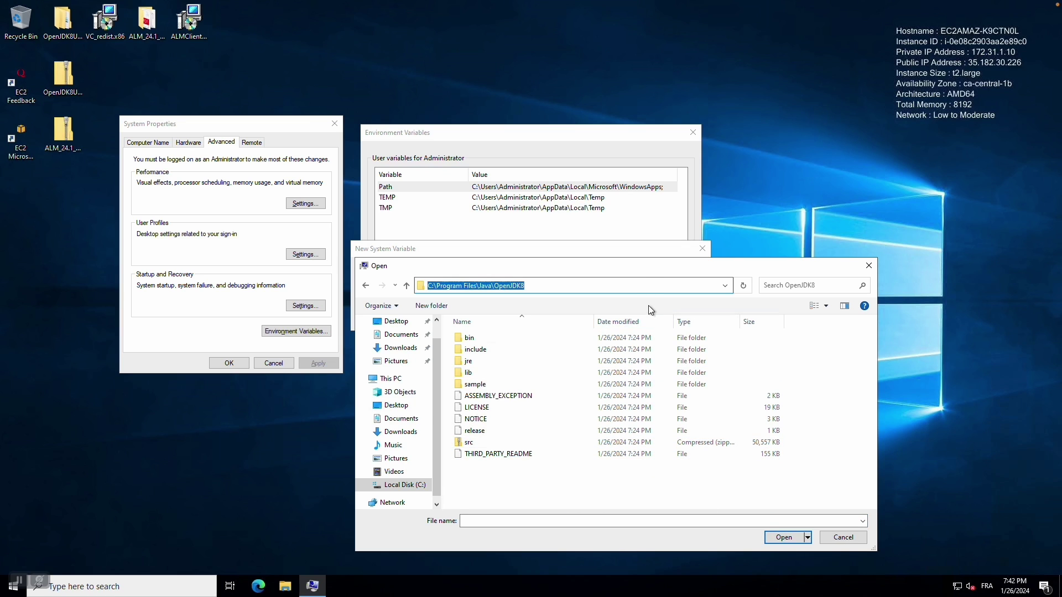
click(843, 537)
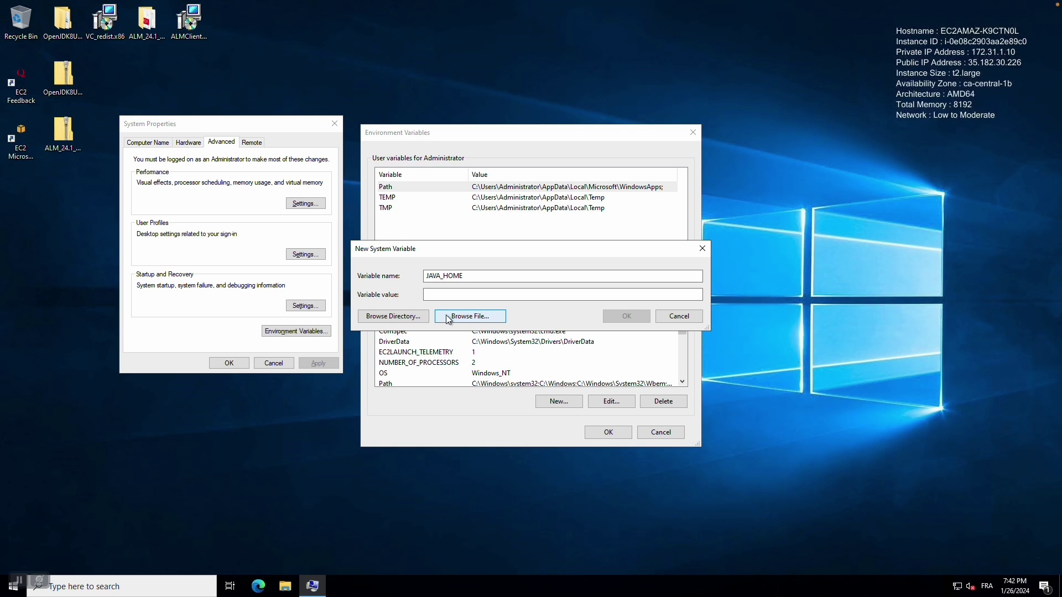
Step: Pick C:\Program Files\Java\OpenJDK8 via Browse Directory as the value and save JAVA_HOME
click(413, 316)
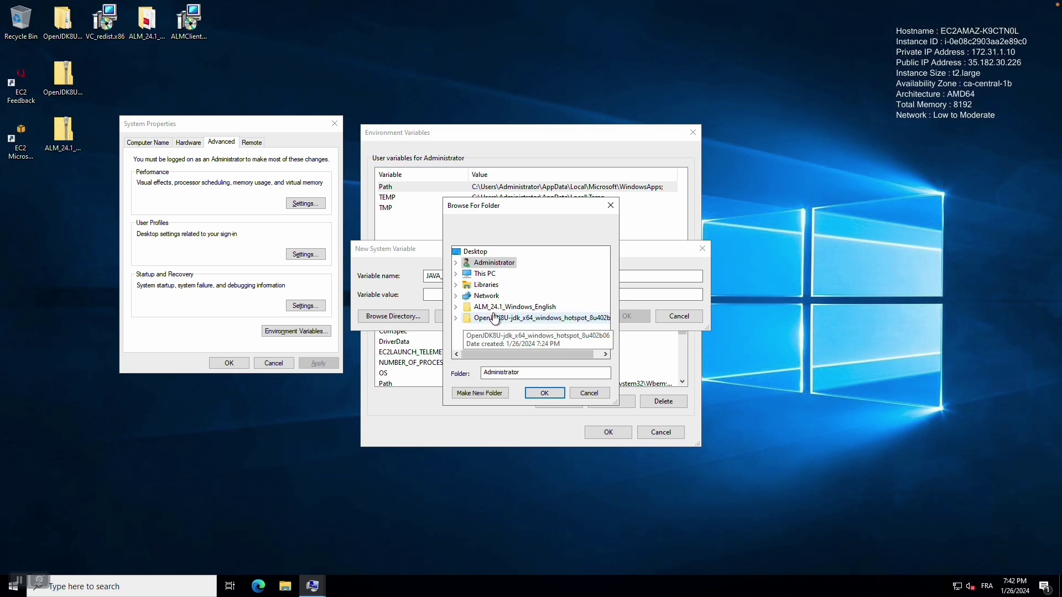
click(456, 274)
scroll(499, 316, down, 2)
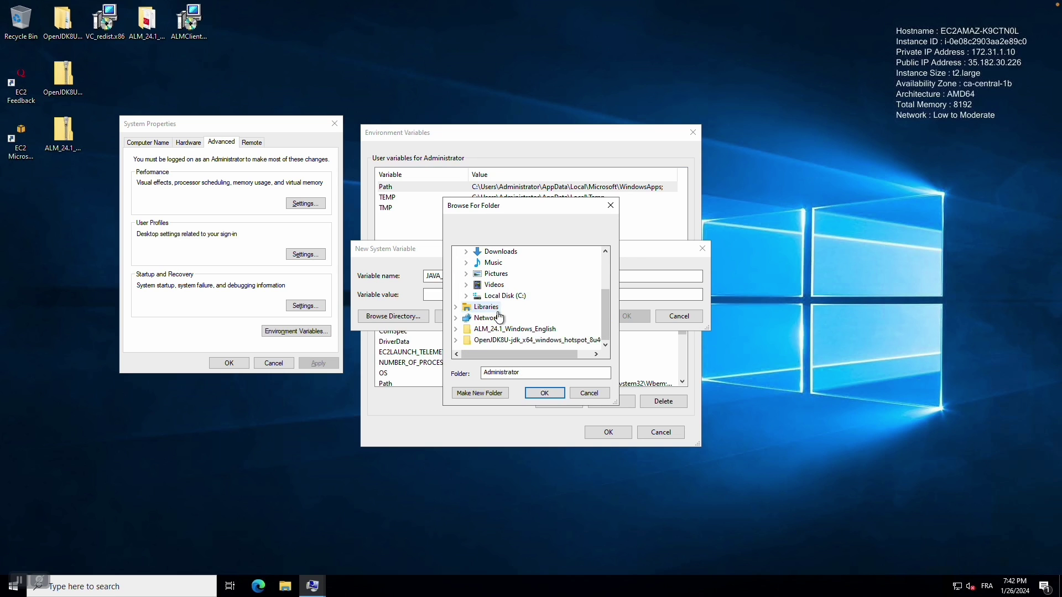
double_click(502, 296)
double_click(522, 296)
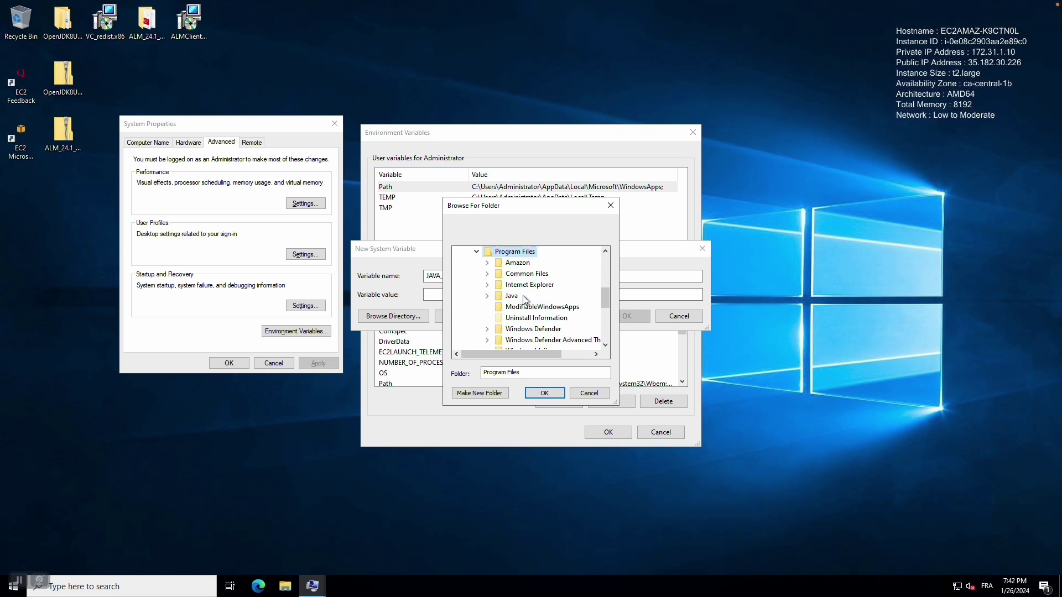
click(486, 296)
click(497, 307)
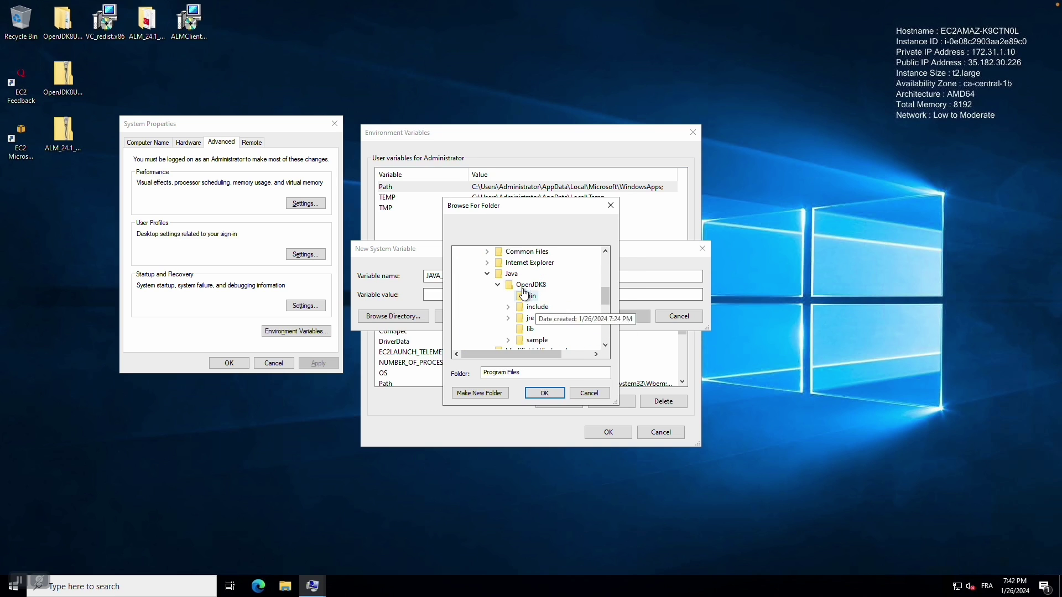
click(528, 285)
click(545, 393)
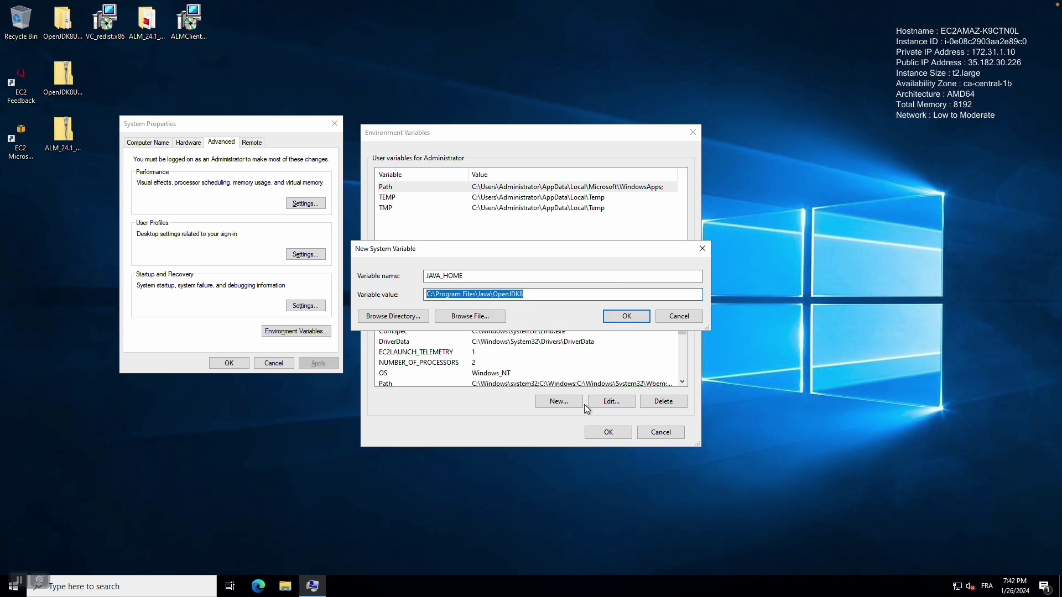
click(624, 324)
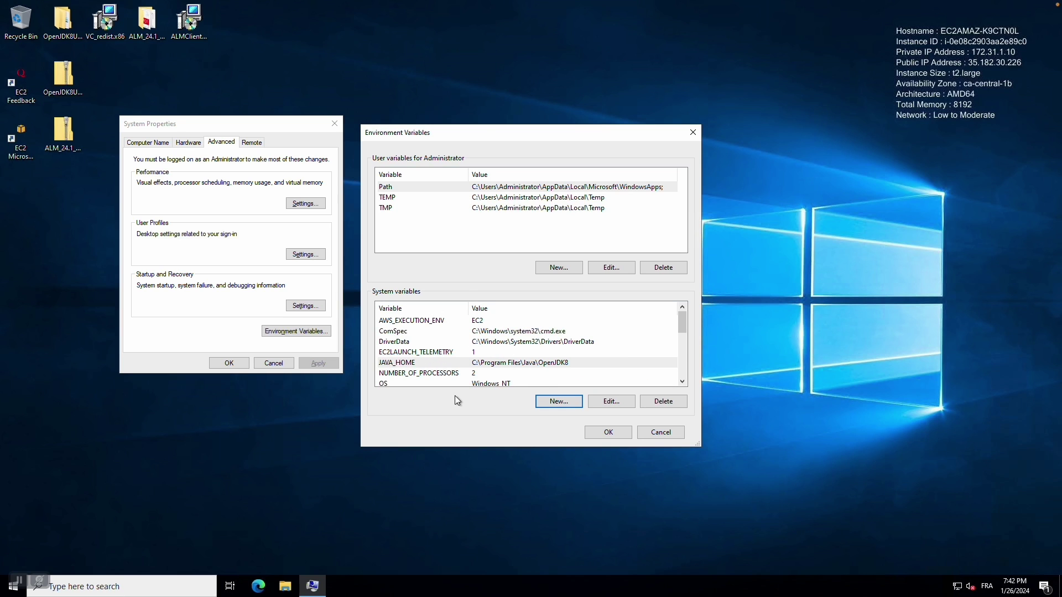
scroll(448, 350, down, 2)
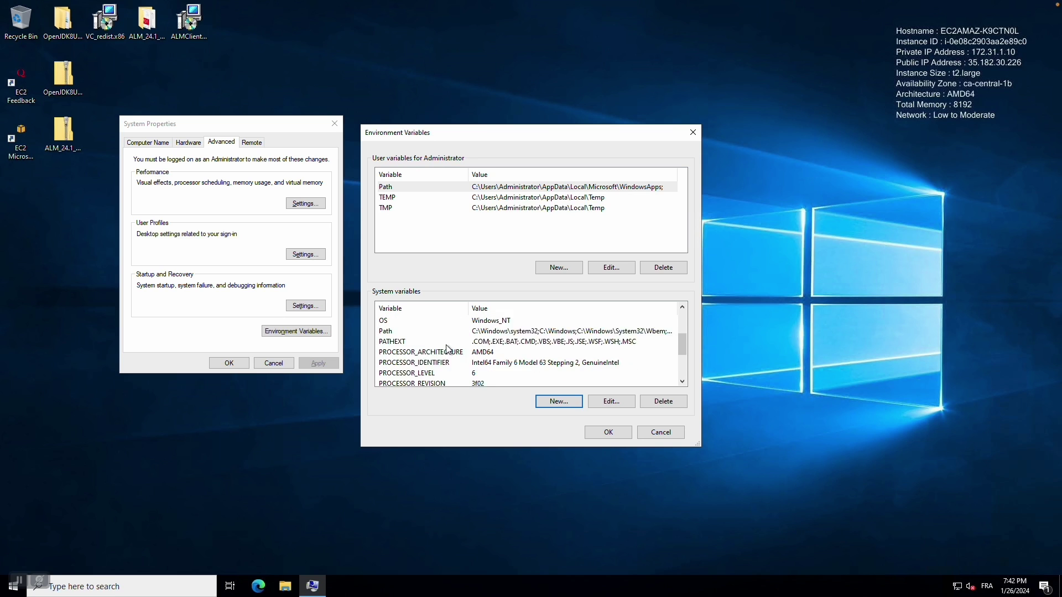
scroll(448, 350, up, 1)
scroll(448, 350, down, 1)
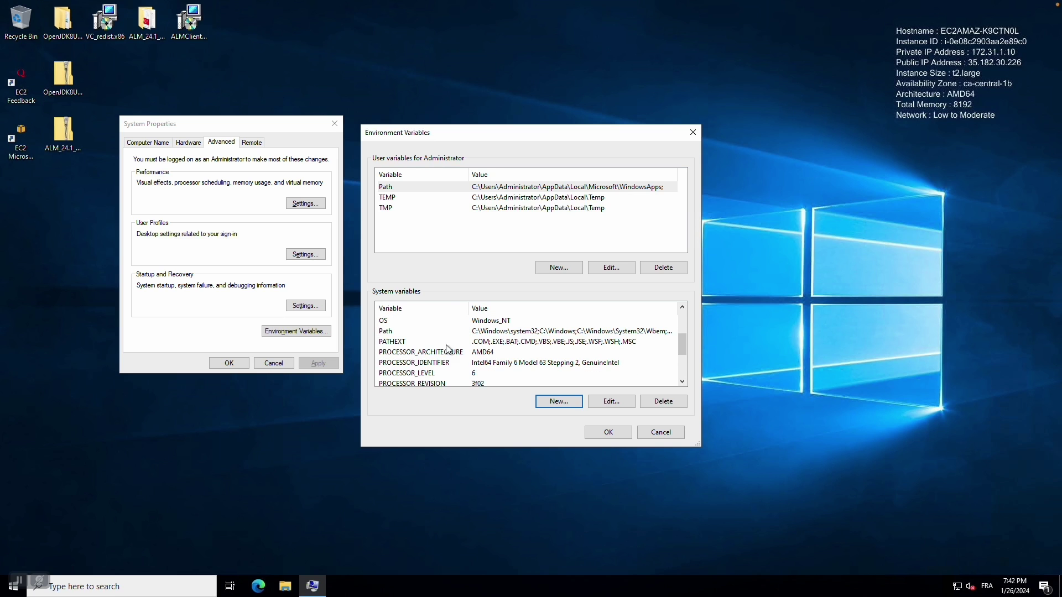
Step: Open the system Path variable for editing and add a new empty entry
double_click(400, 331)
click(472, 249)
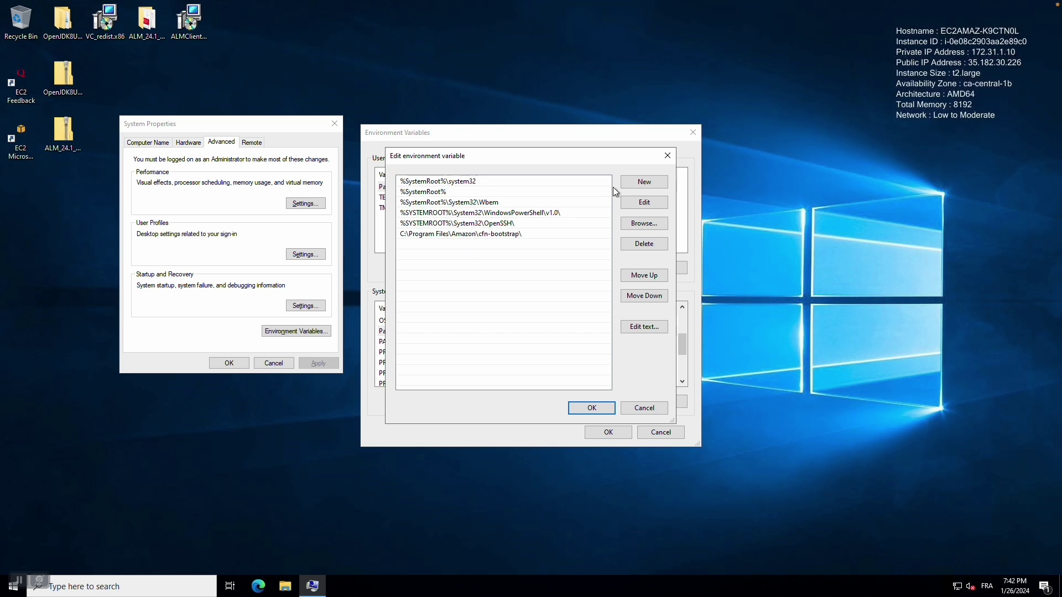
click(651, 185)
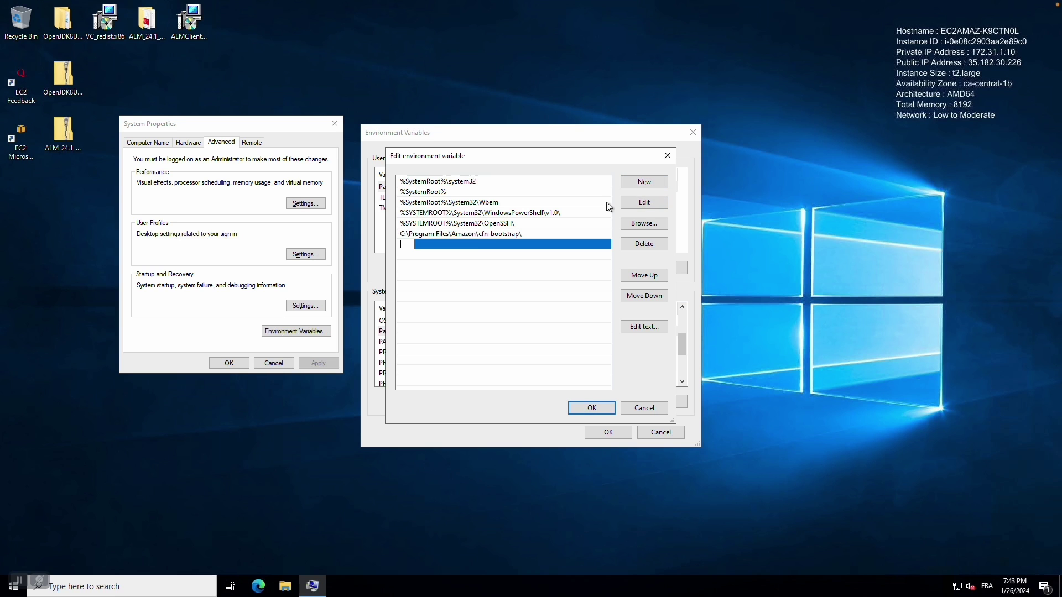
click(651, 224)
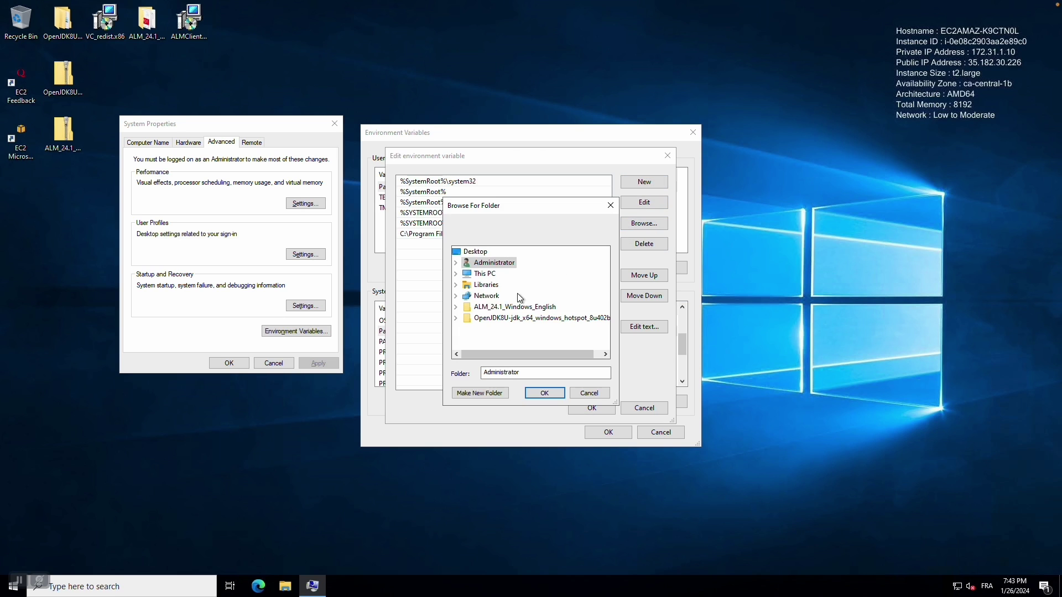
Step: Set the new entry to C:\Program Files\Java\OpenJDK8\bin and confirm both variable dialogs
click(456, 274)
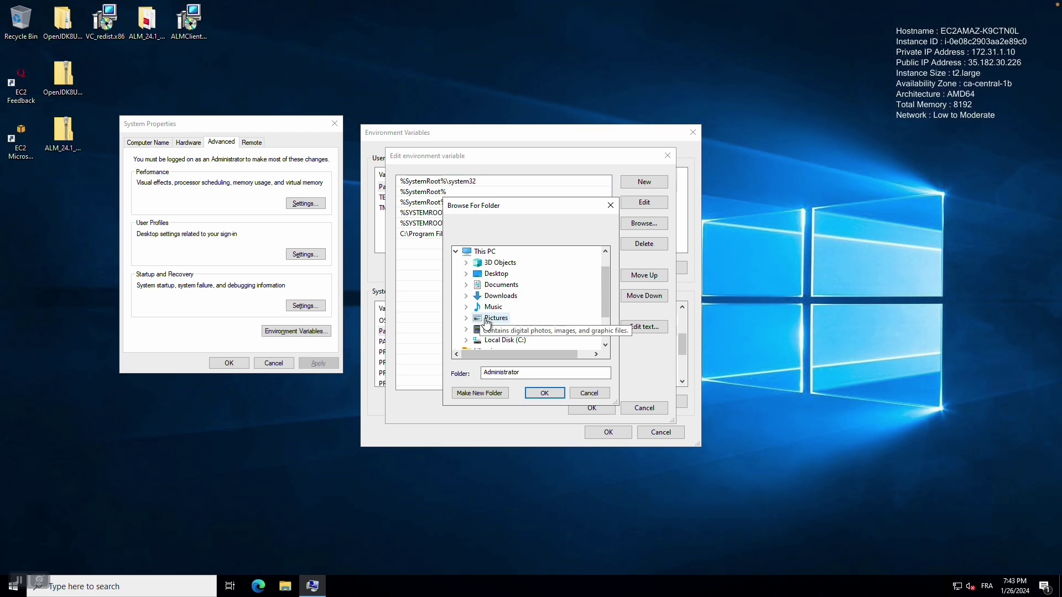
scroll(487, 324, down, 1)
double_click(477, 296)
click(477, 296)
click(488, 284)
click(498, 296)
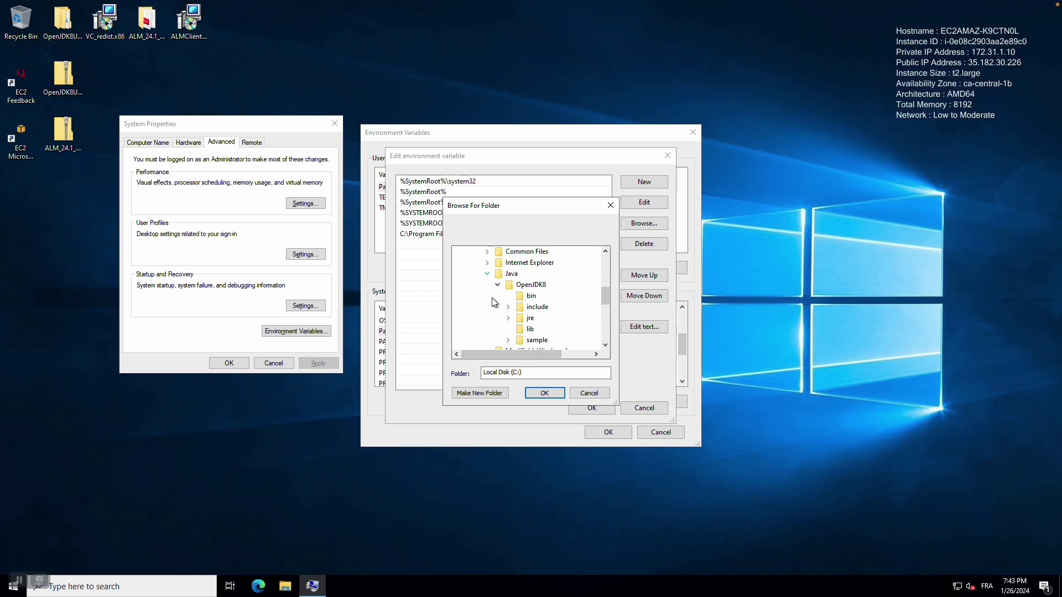
click(528, 296)
click(545, 392)
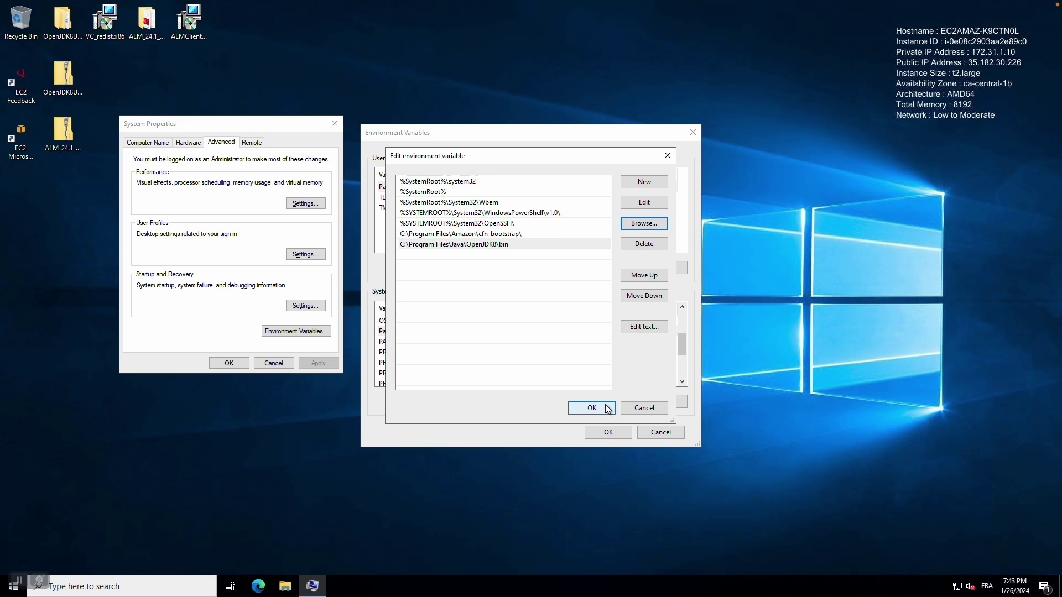
click(590, 406)
click(613, 433)
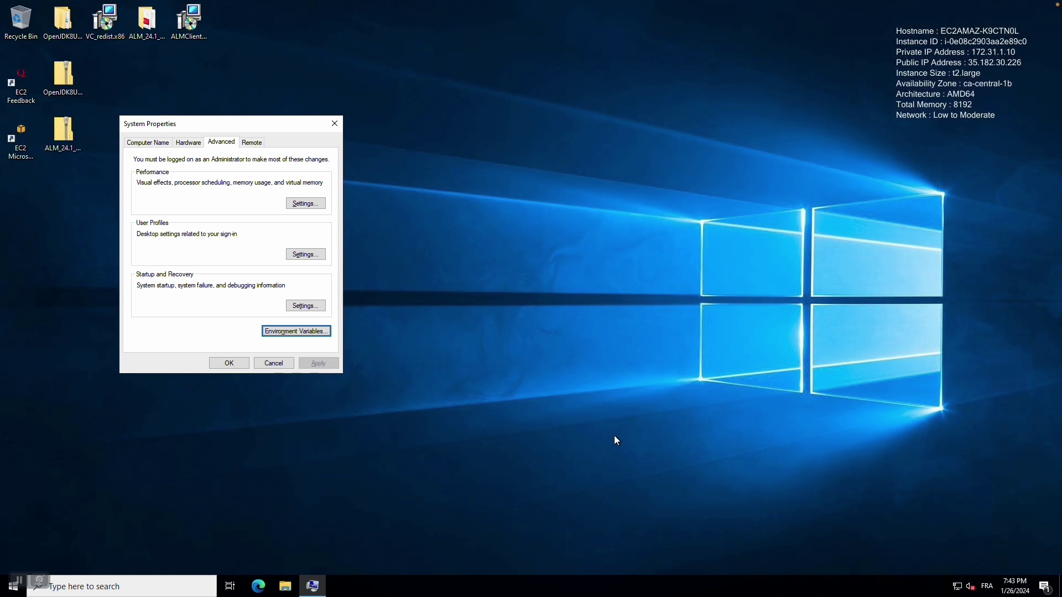
Step: Close System Properties and launch Command Prompt by searching 'command'
click(341, 127)
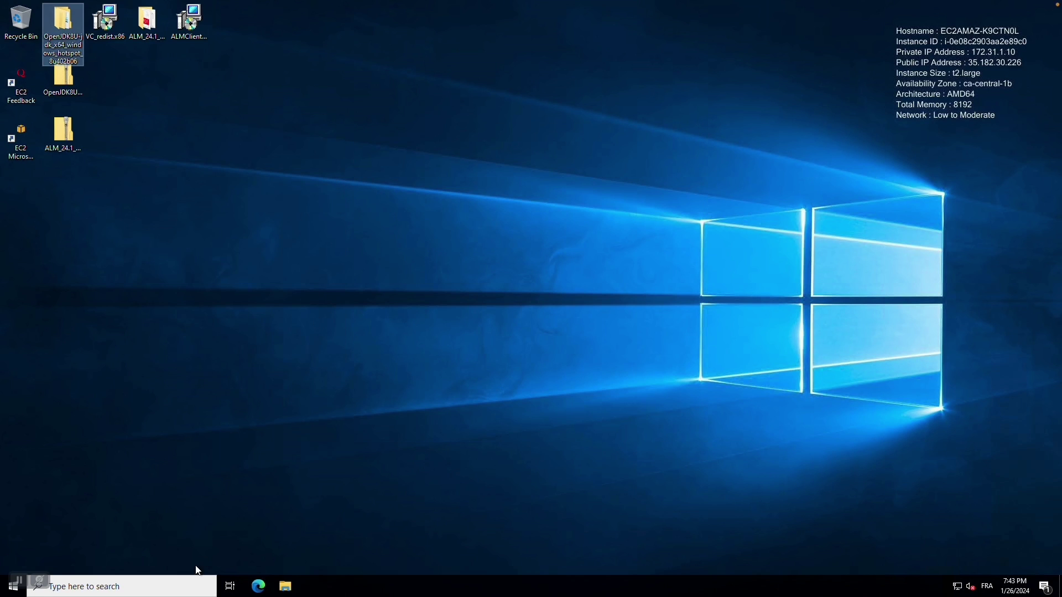
click(188, 586)
text(command)
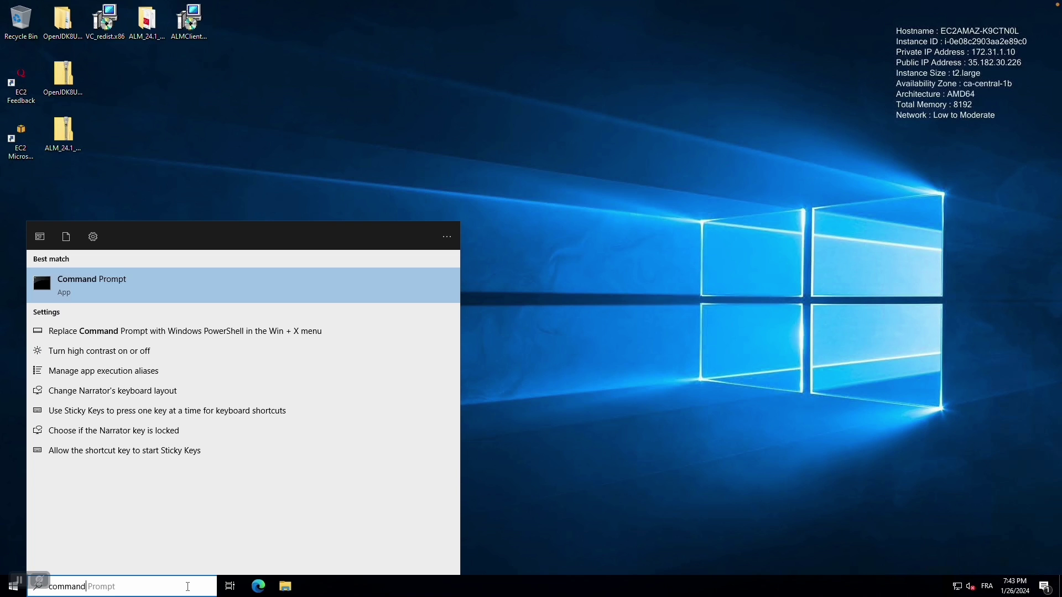
key(Return)
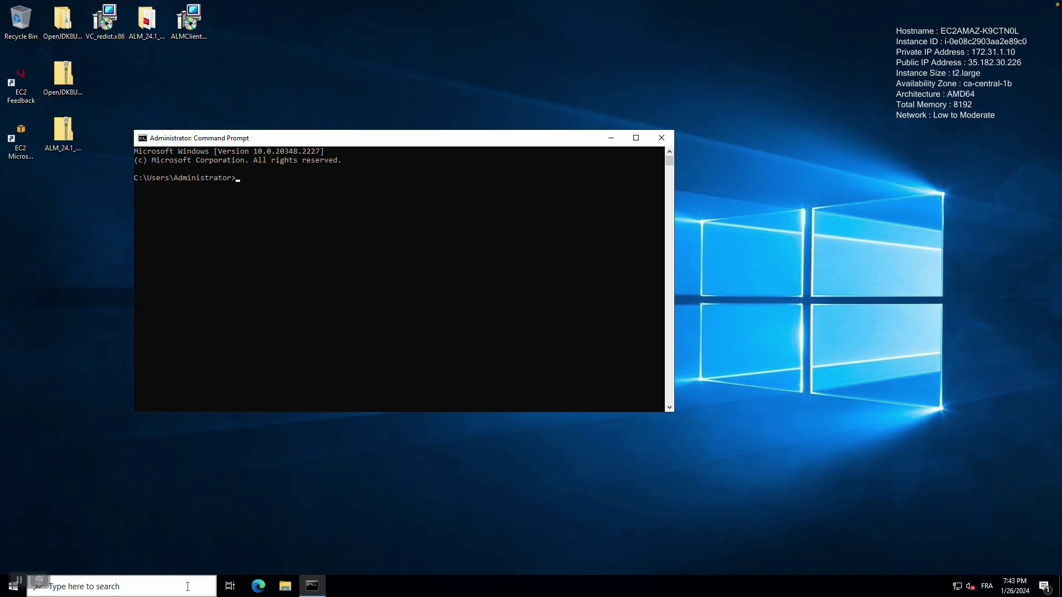
Step: Go up to C:\, clear the screen, run java -version showing openjdk 1.8.0_402, and close the console
text(cd..)
key(Return)
text(cd..)
key(Return)
text(cls)
key(Return)
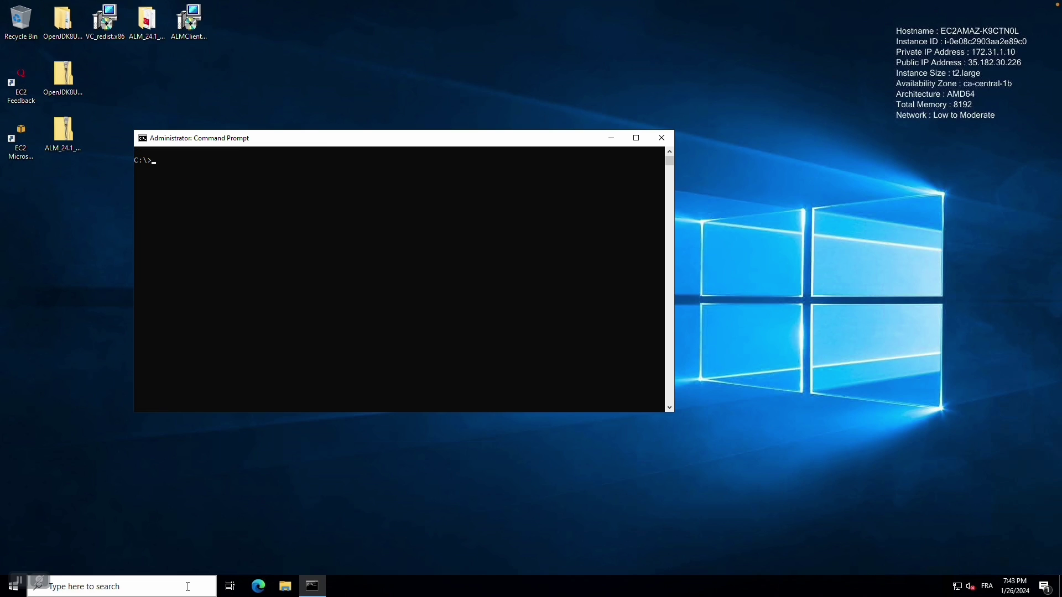
text(java -version)
key(Return)
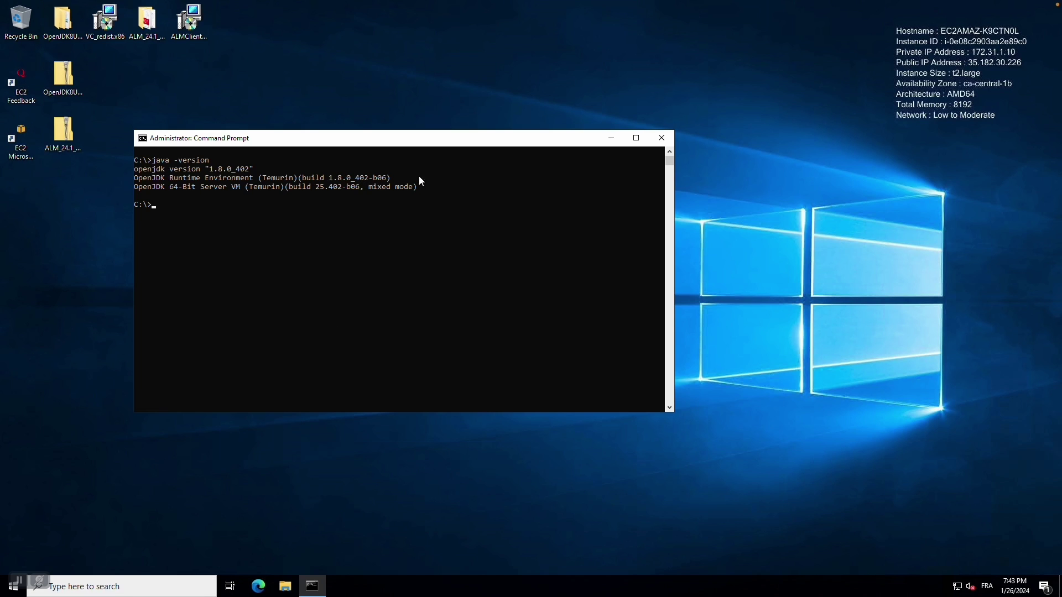
click(661, 140)
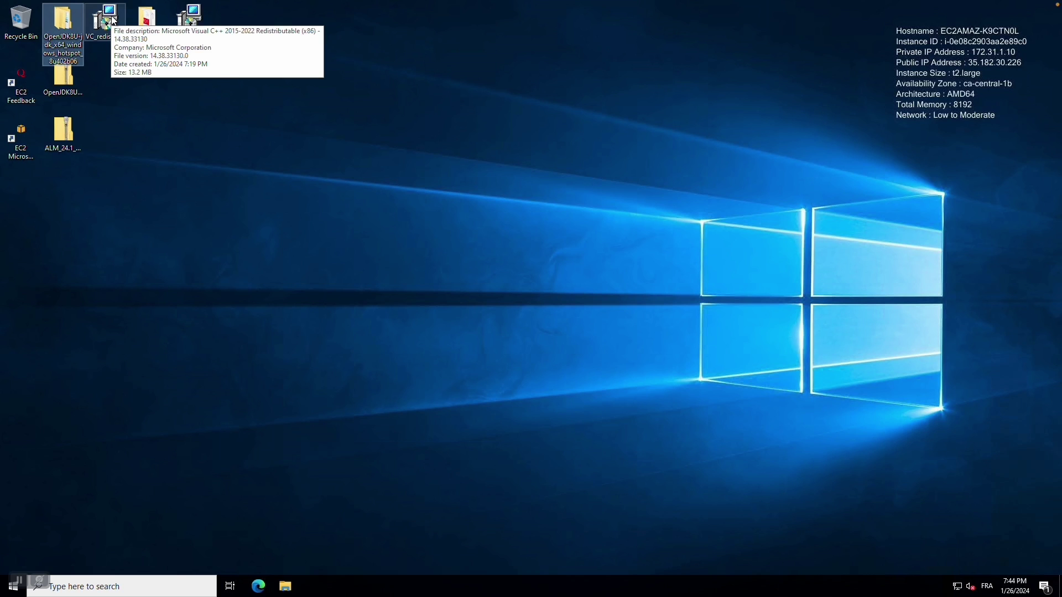
Step: Run VC_redist.x86, accept the license, install version 14.38.33130, and close the success screen
double_click(110, 20)
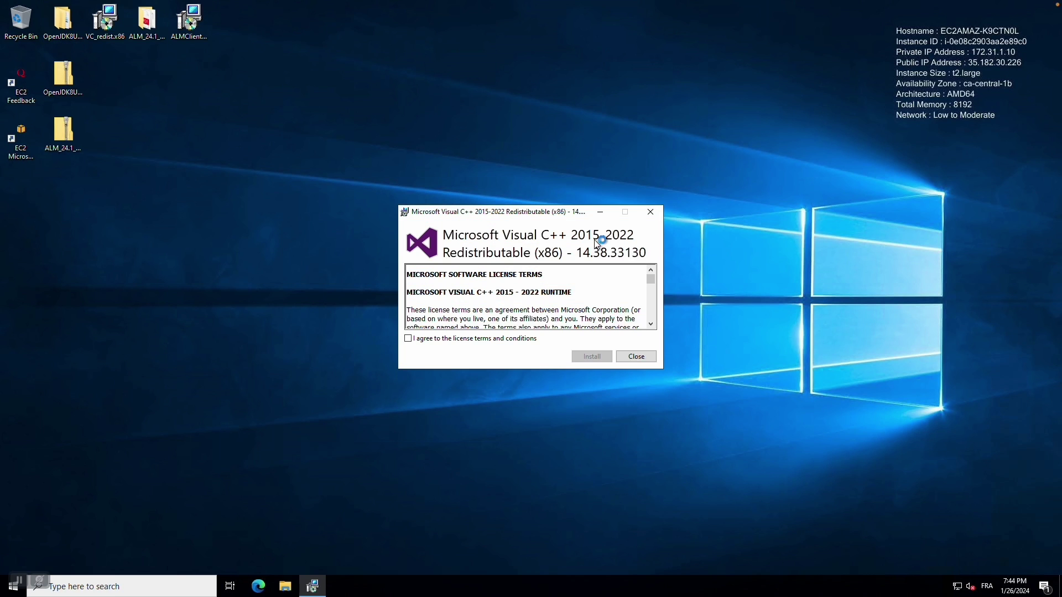
click(459, 339)
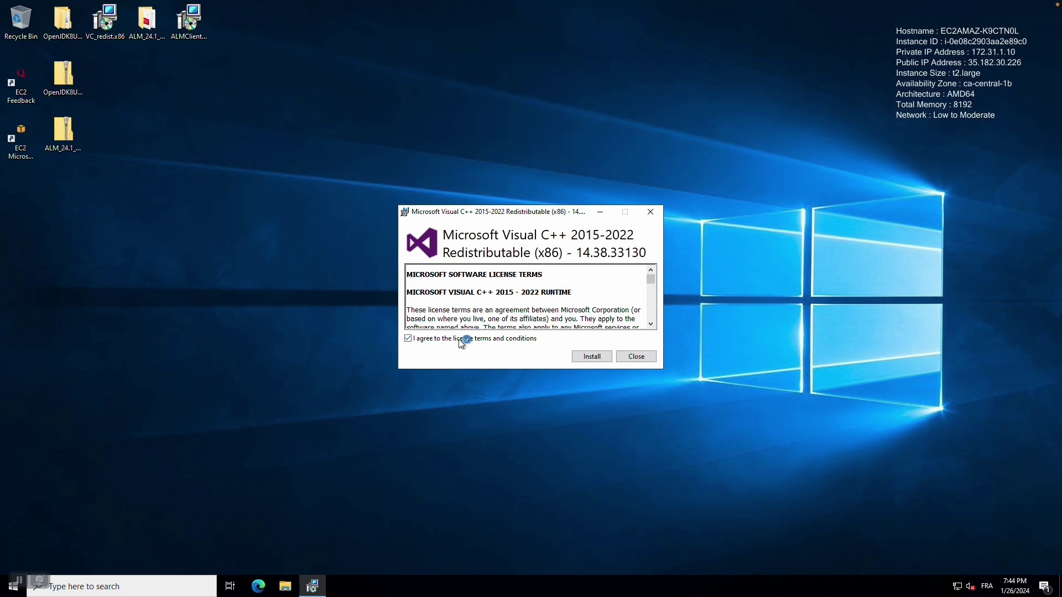
click(598, 355)
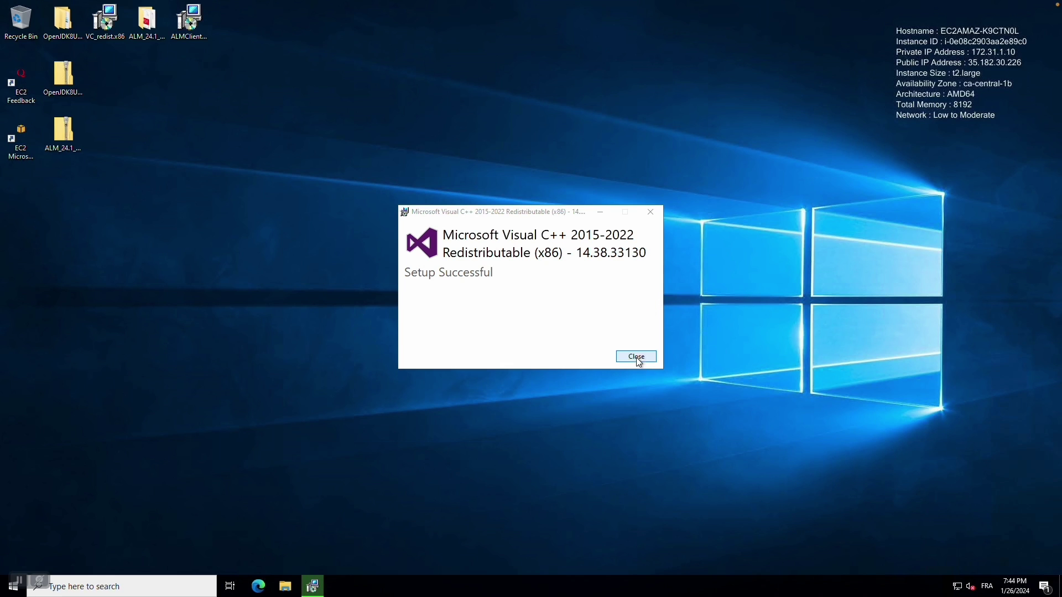
click(636, 357)
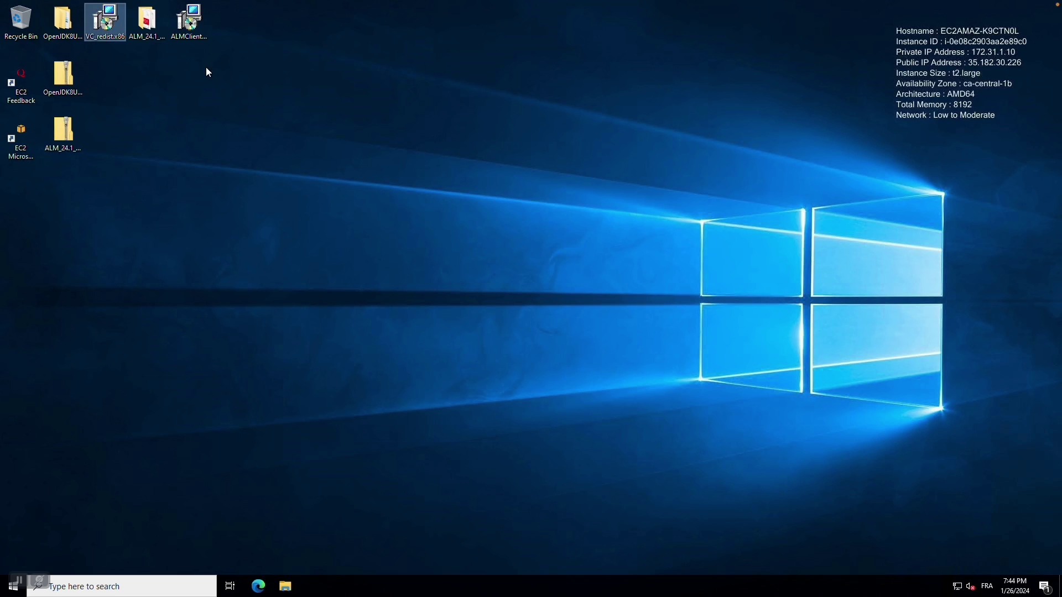
click(190, 26)
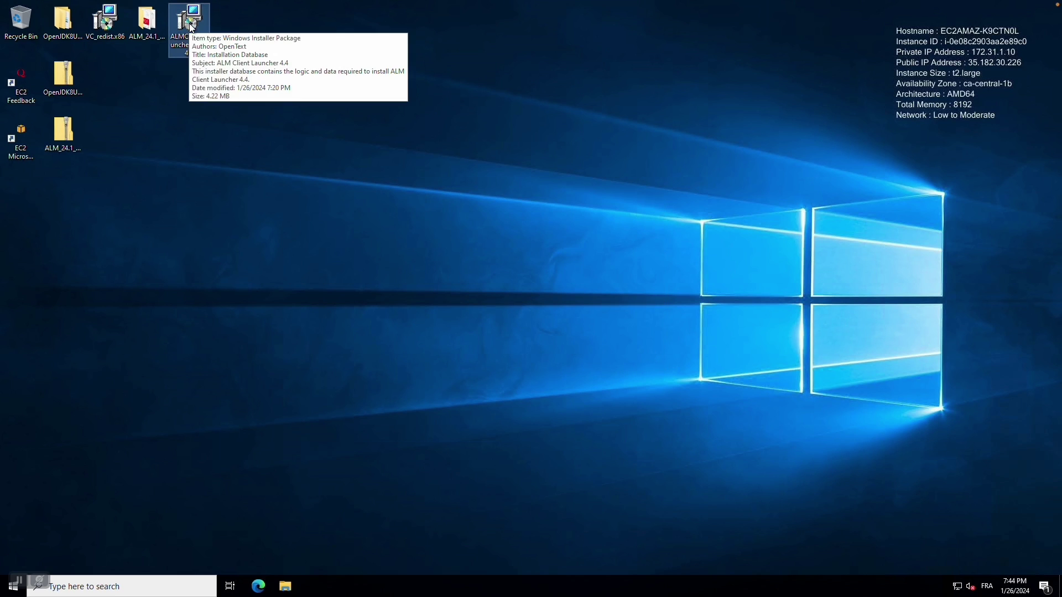
click(147, 21)
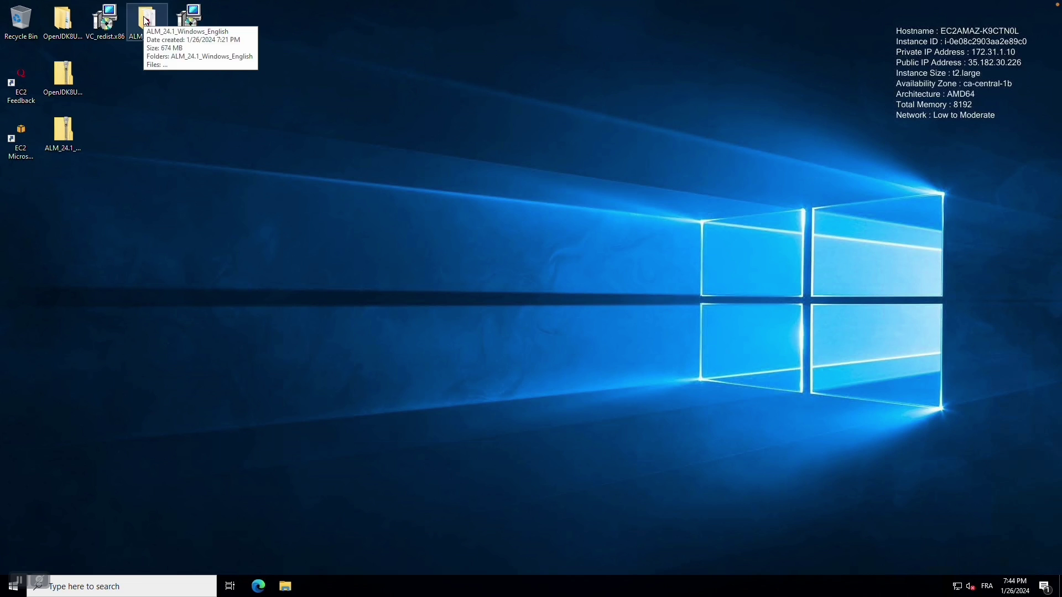
click(168, 459)
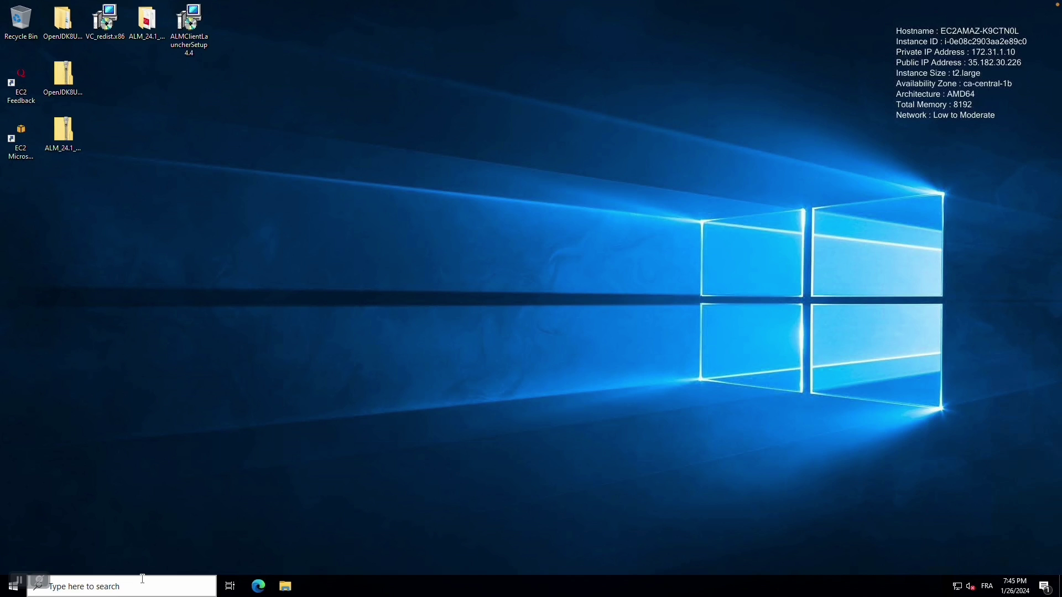
Step: Open Notepad from search, shrink its window, and move it down
click(143, 578)
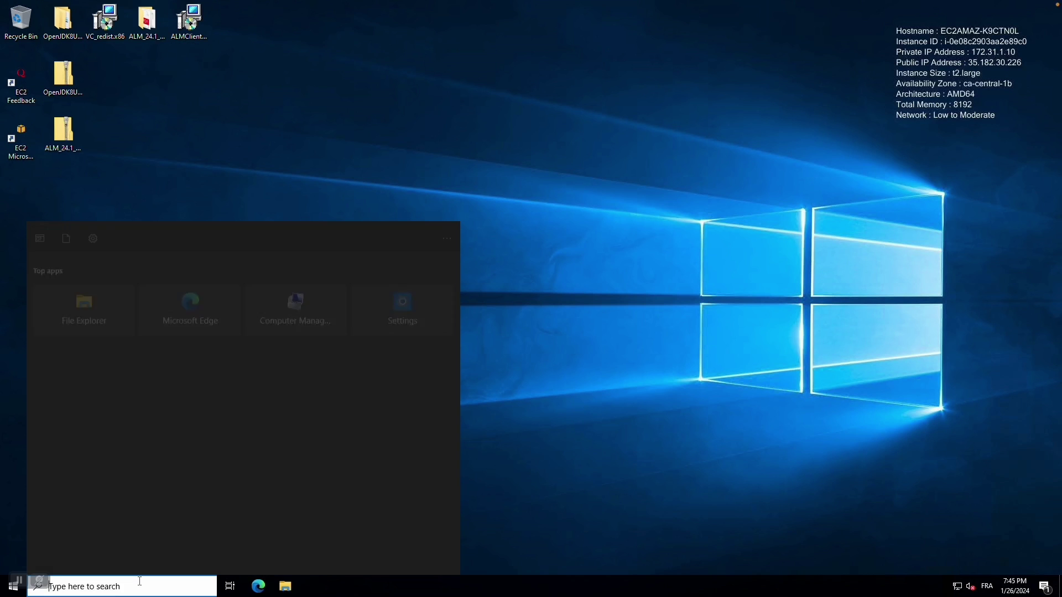
text(Notepad)
key(Return)
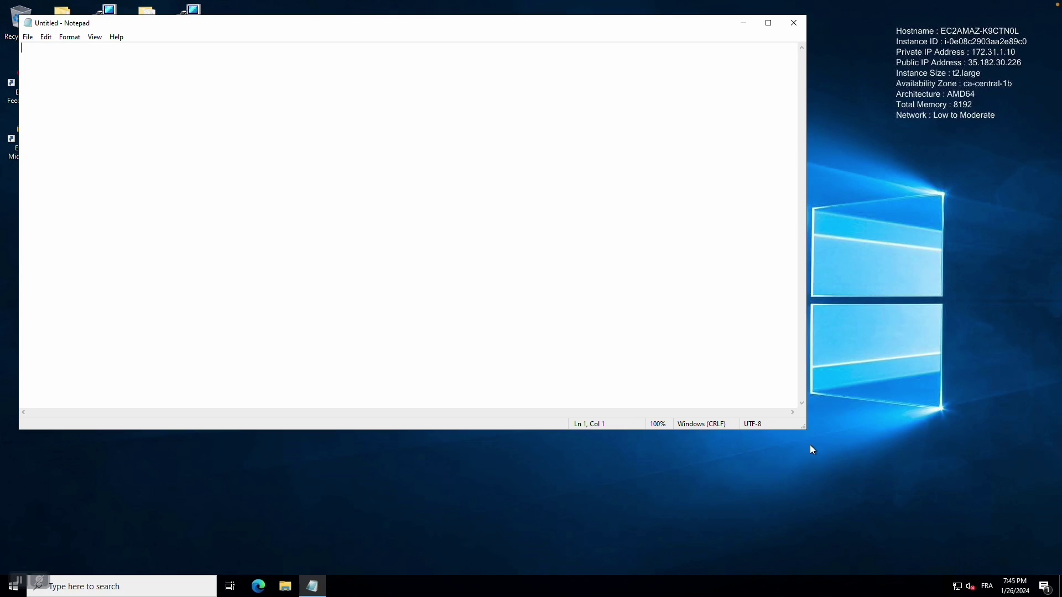
drag(802, 427, 469, 382)
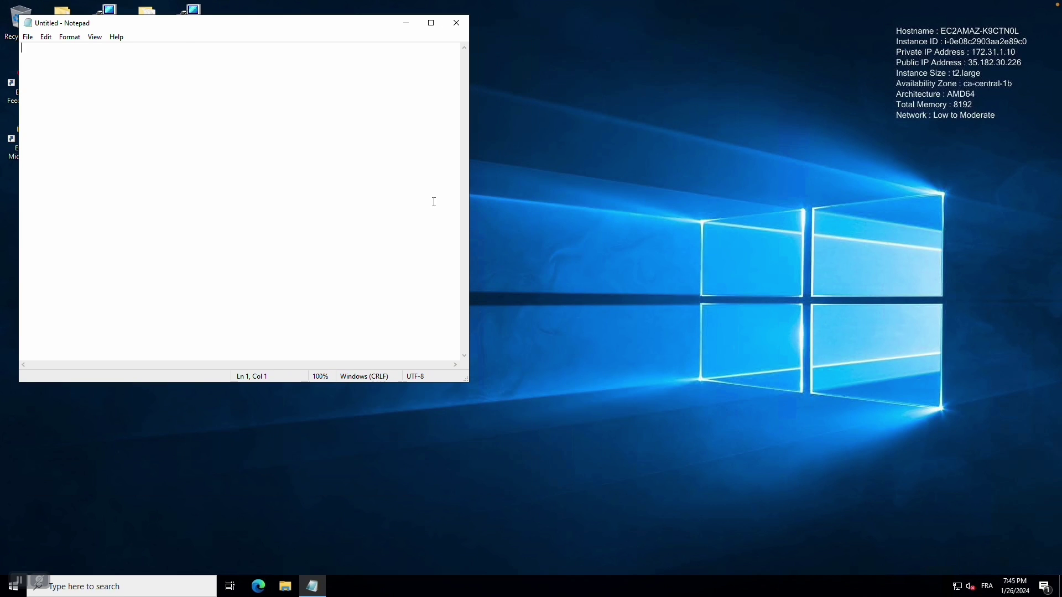
drag(300, 22, 367, 60)
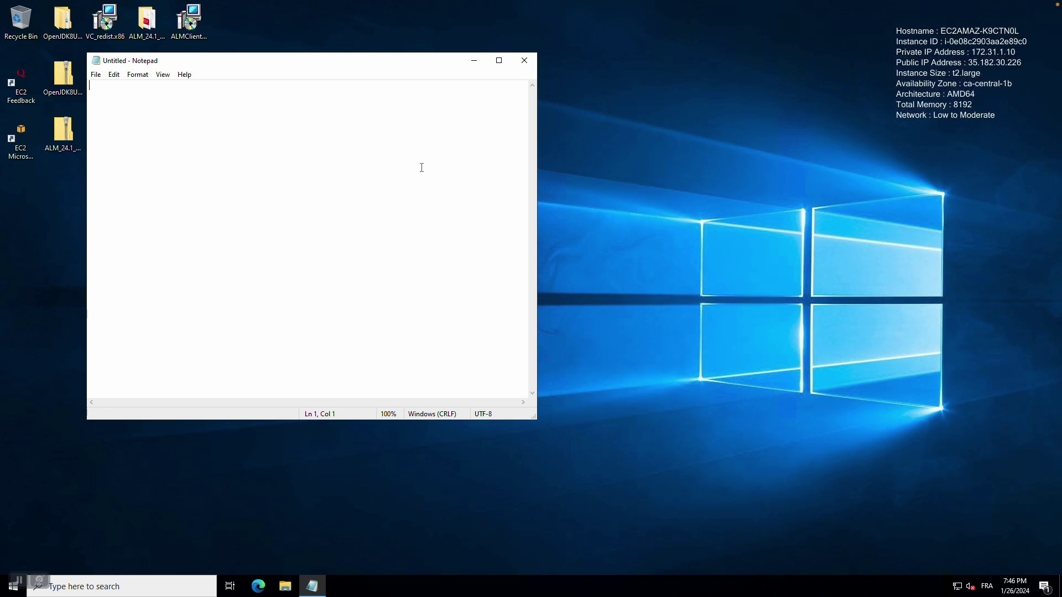
Step: Type the basic account password, a passphrase, and the ALM service account name on separate lines
key(ctrl+v)
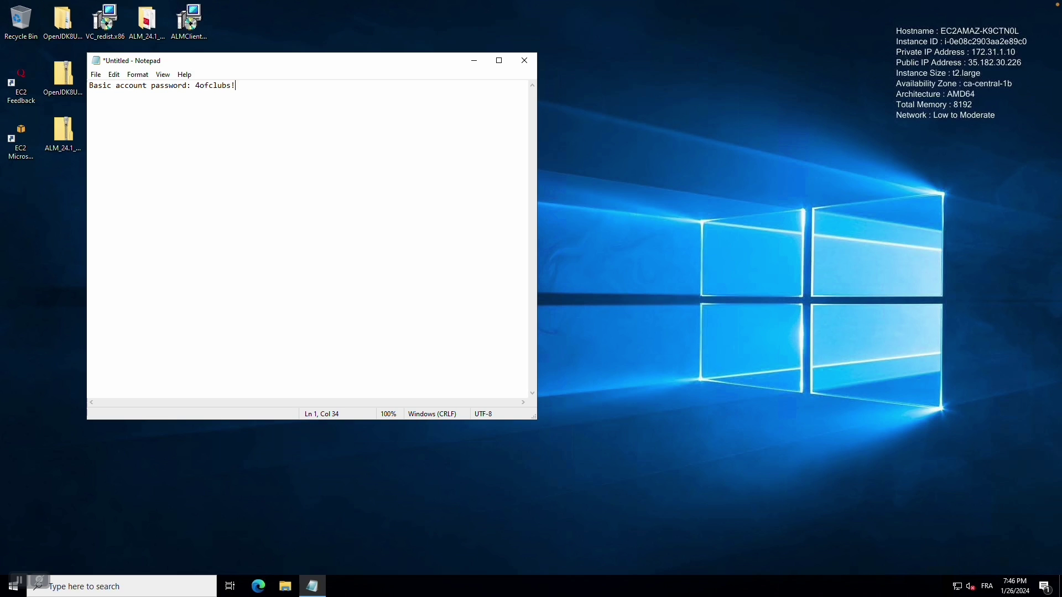
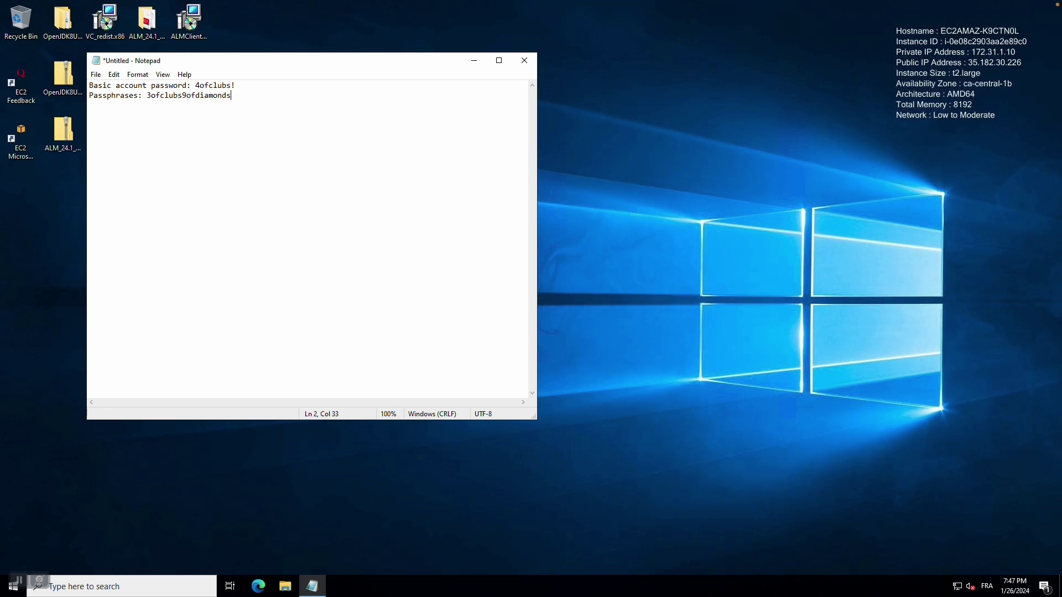
Step: Correct the wrong letter in the service account name, changing SC to SA
click(116, 115)
key(BackSpace)
text(A)
Step: Prefix the account name line with 'Service Account:'
double_click(221, 87)
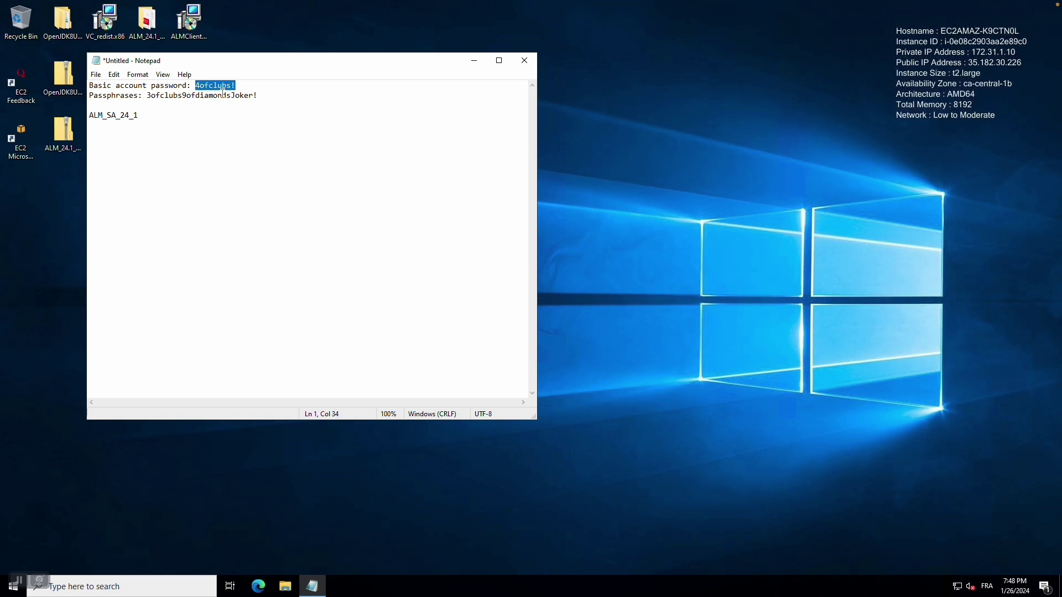
click(131, 130)
click(89, 125)
text(sER)
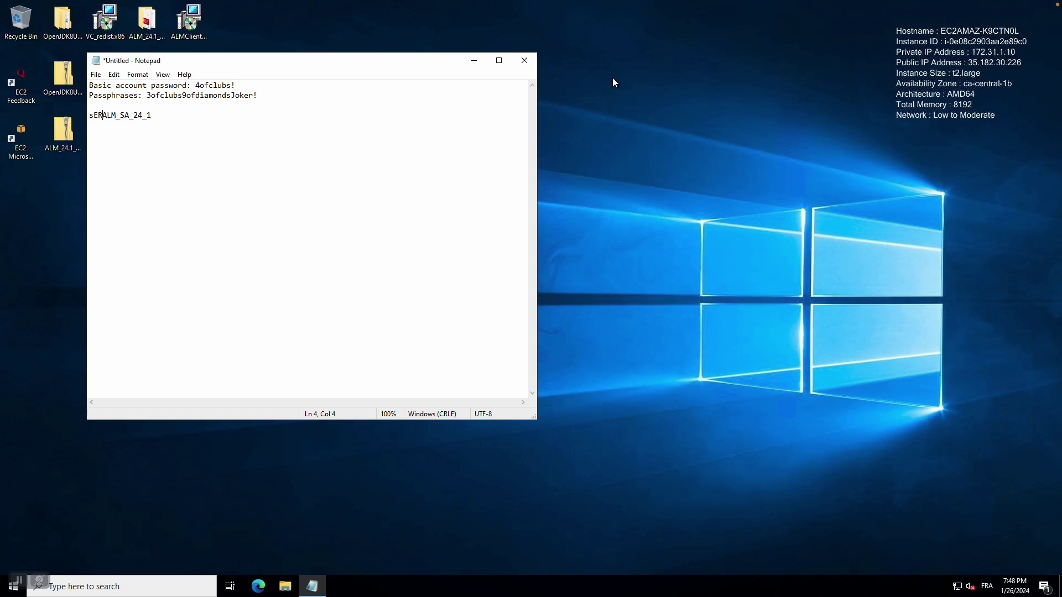
key(BackSpace)
key(BackSpace)
key(BackSpace)
text(Service Account:)
Step: Copy the account password from line 1 and paste it on a new line below the service account
drag(192, 86, 115, 86)
drag(237, 85, 118, 88)
click(249, 114)
key(super)
key(super)
key(Return)
key(ctrl+v)
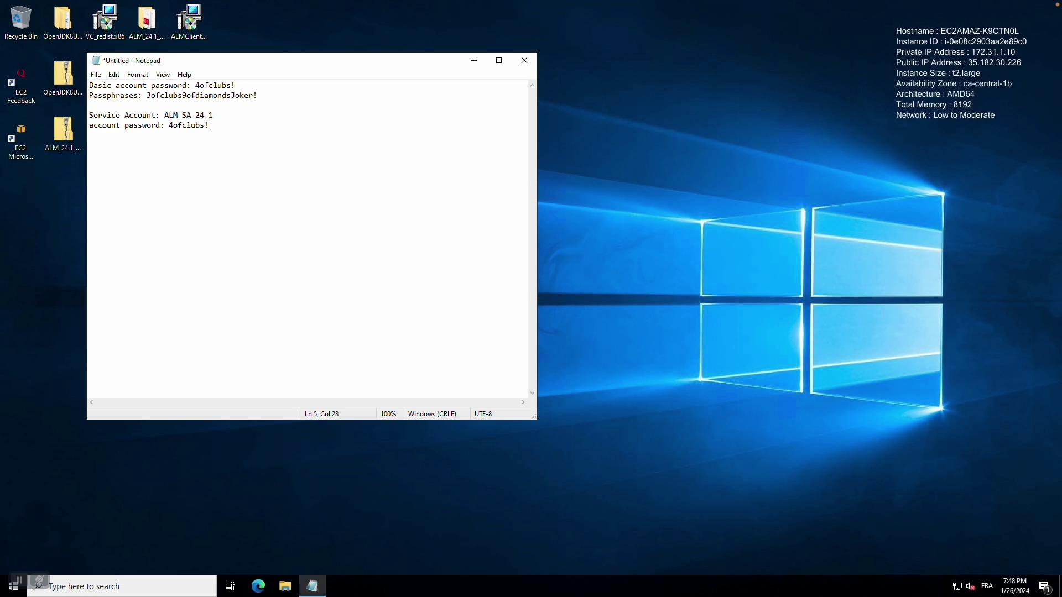
Step: Make the Notepad window a small floating window and select the service account name
key(super+Left)
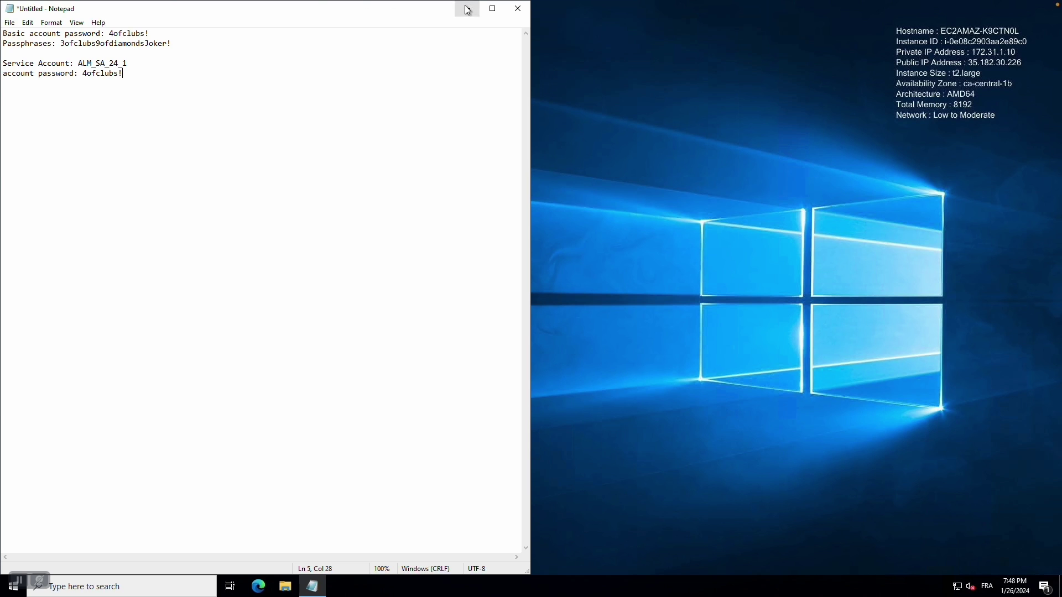
click(468, 8)
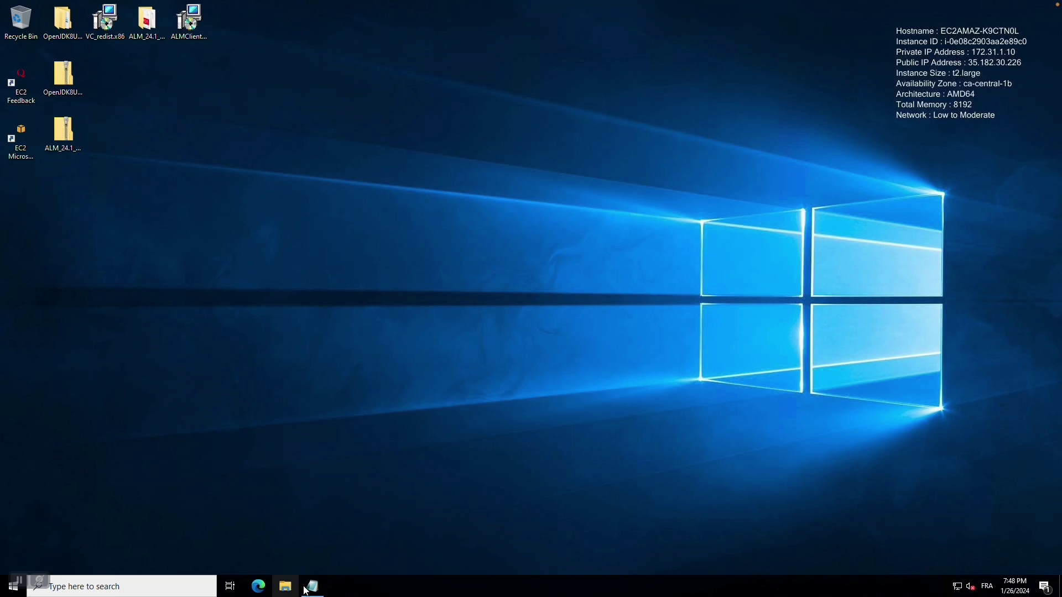
click(312, 586)
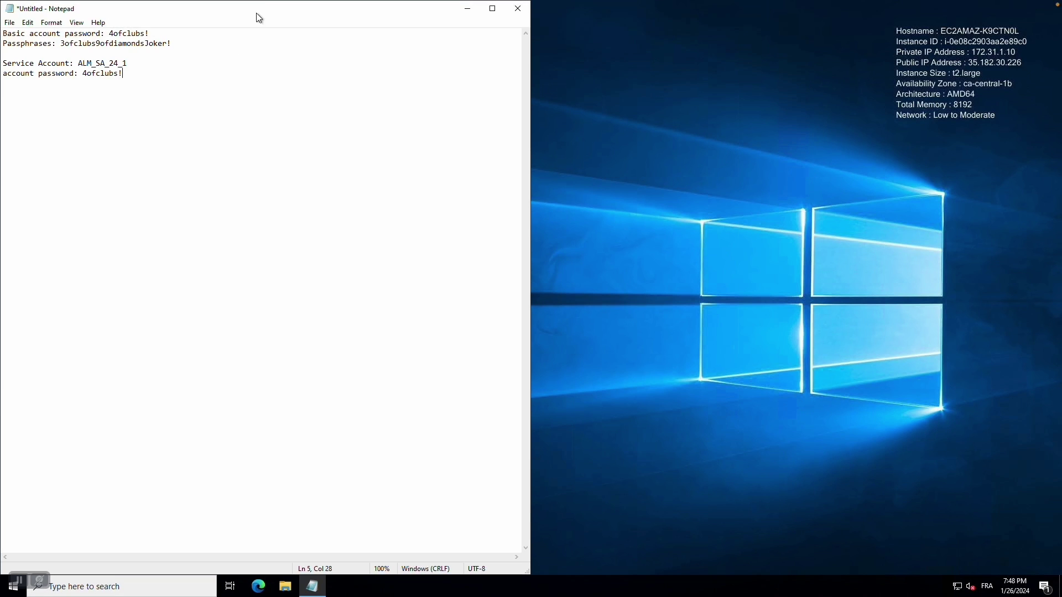
drag(261, 19, 329, 76)
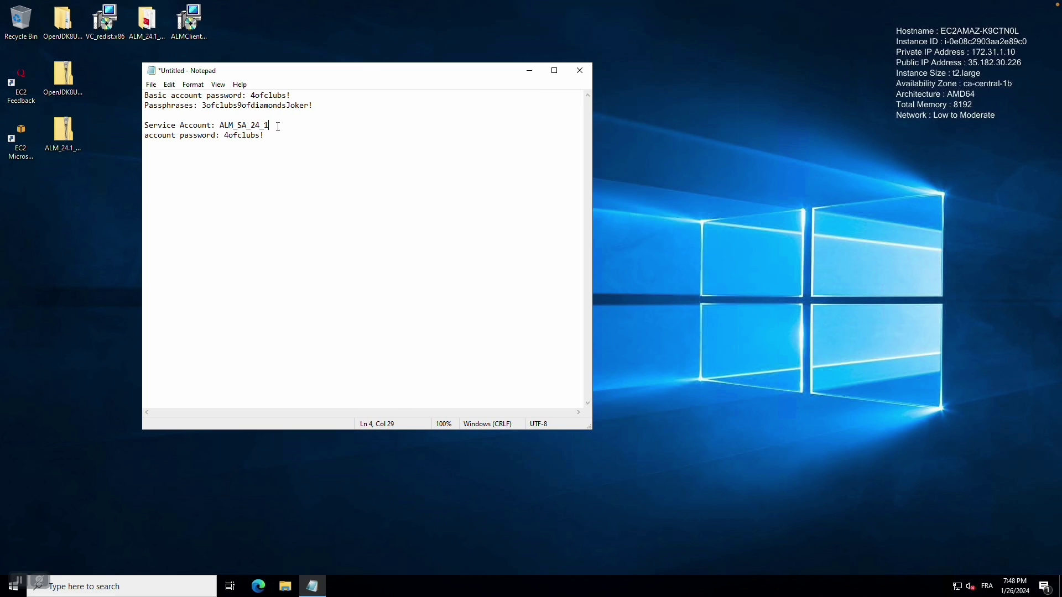
drag(270, 125, 219, 125)
key(ctrl+c)
Step: Search 'computer' and launch Computer Management
click(127, 589)
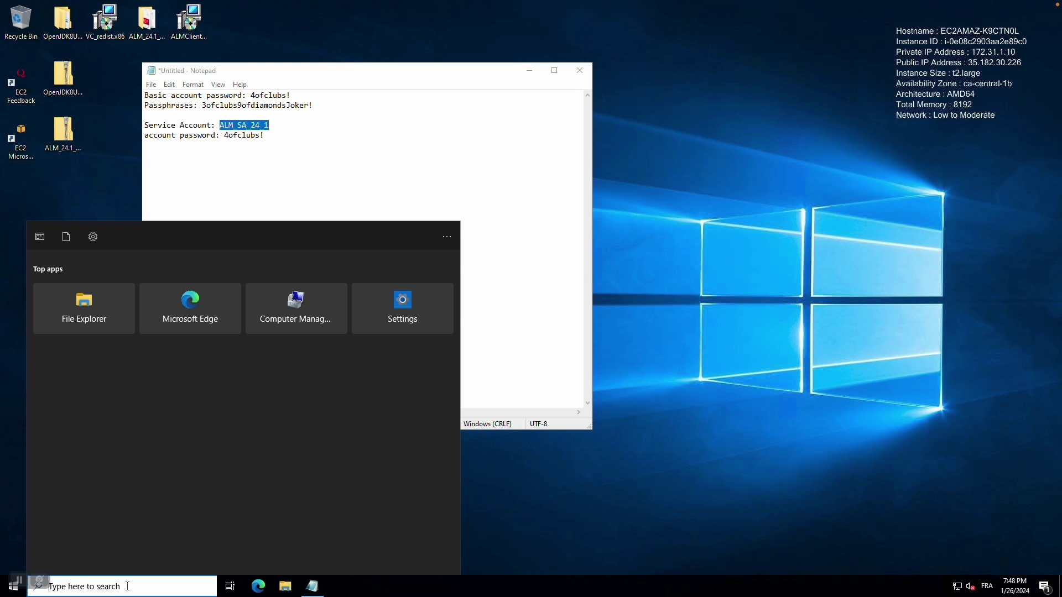
click(416, 159)
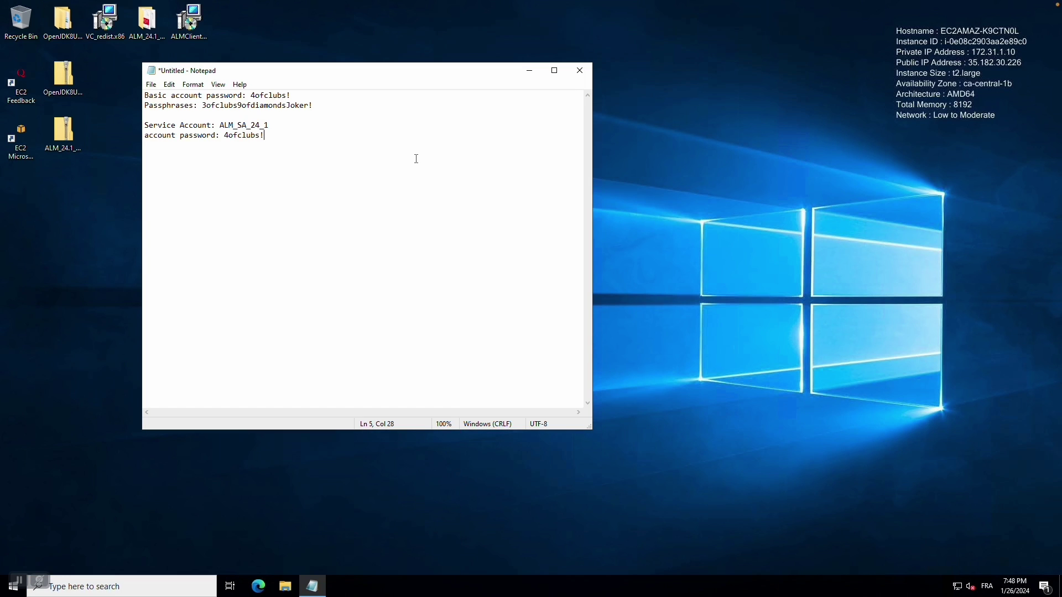
click(199, 583)
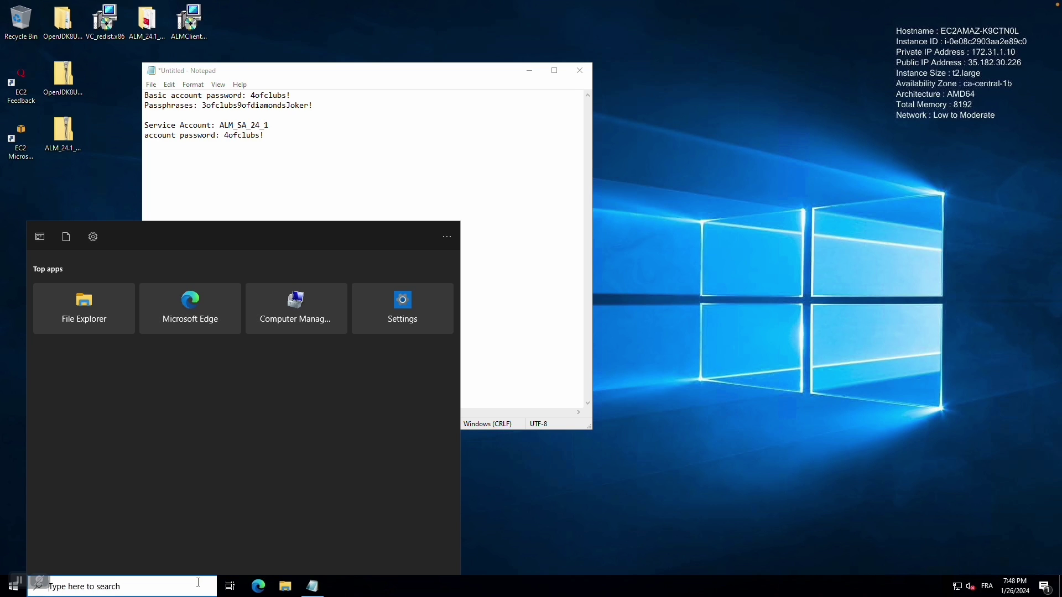
text(computer)
key(Escape)
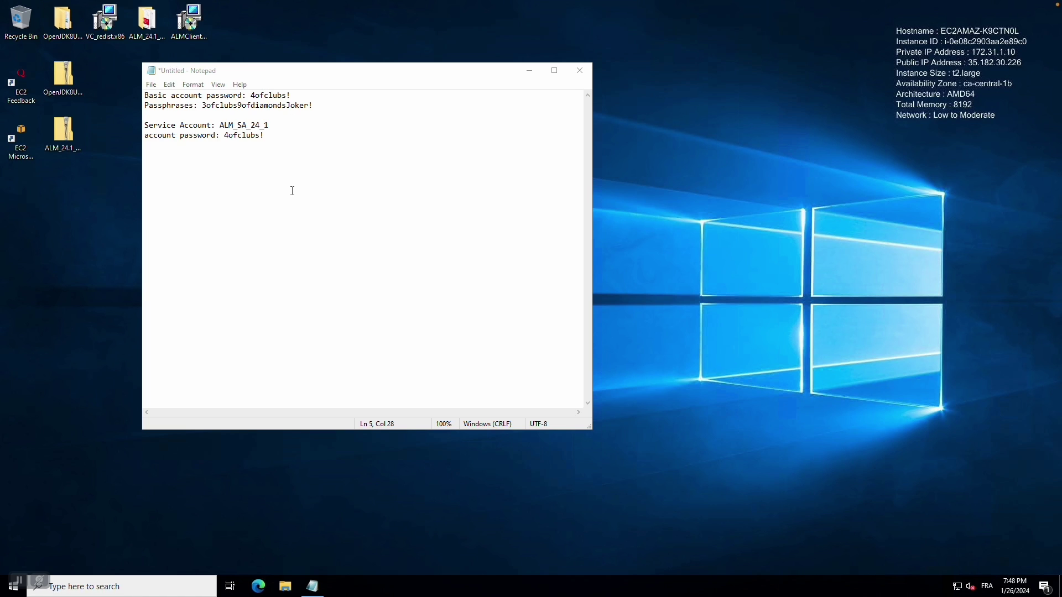
click(193, 576)
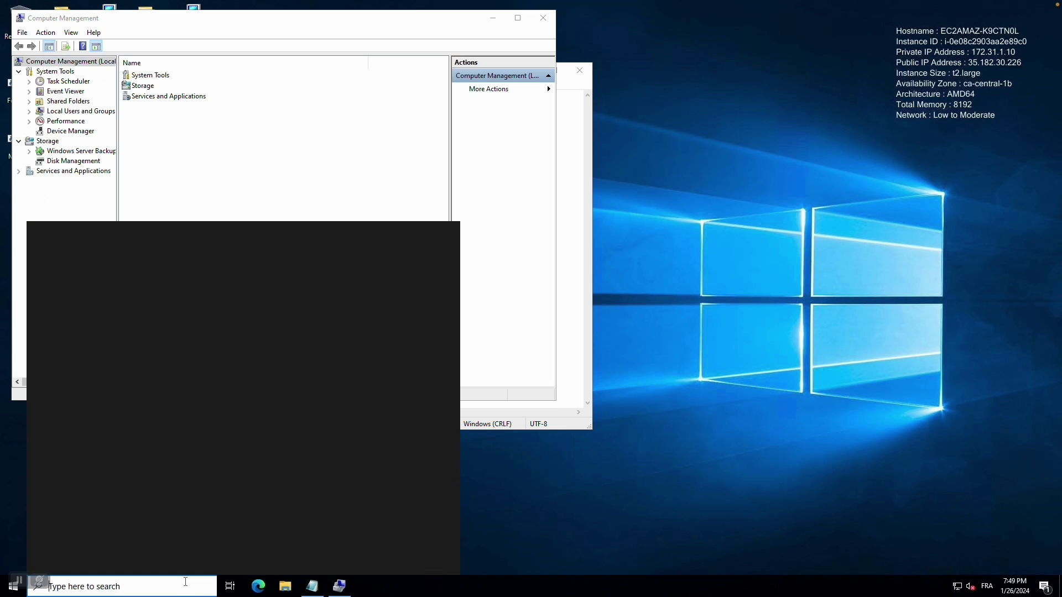
click(256, 133)
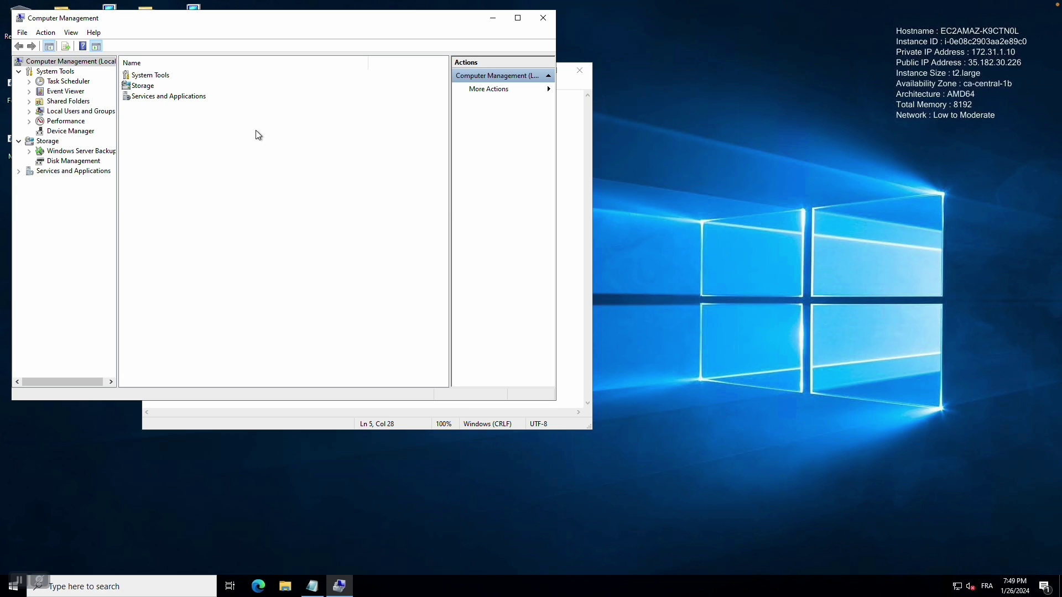
Step: Go to Local Users and Groups > Users and choose New User
click(72, 113)
double_click(140, 80)
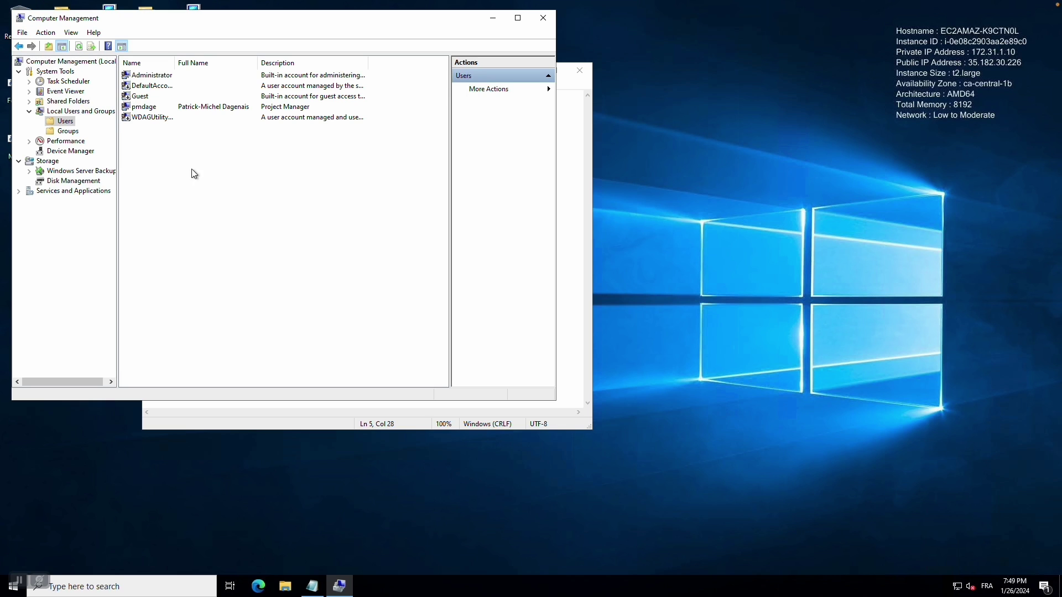
right_click(172, 148)
click(248, 153)
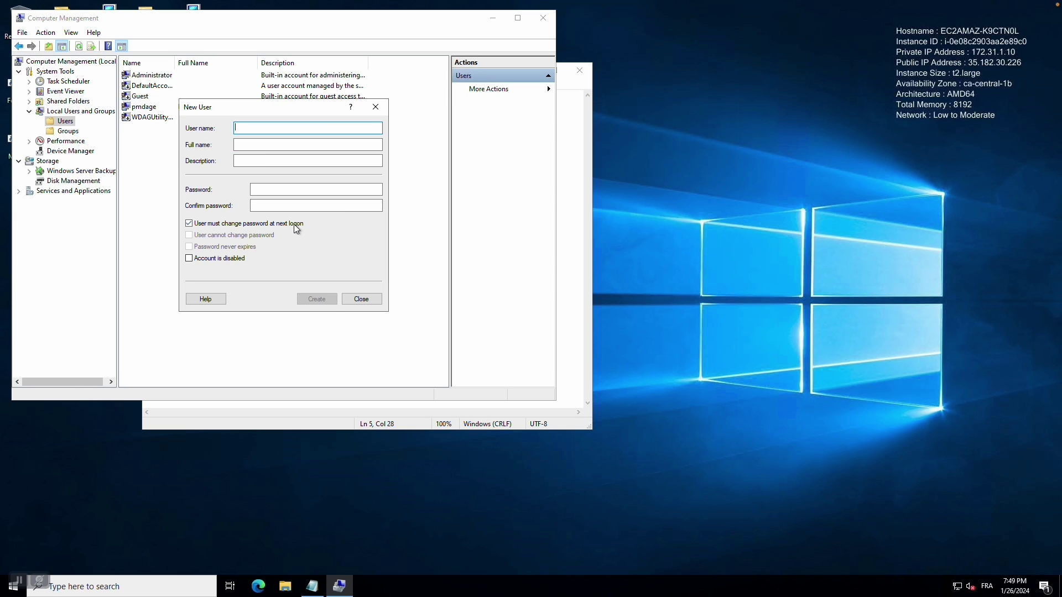
Step: Enter user name ALM_SA_24_1, the same full name, and description 'ALM 24.1 service account'
text(ALM_SA_24_1)
key(Tab)
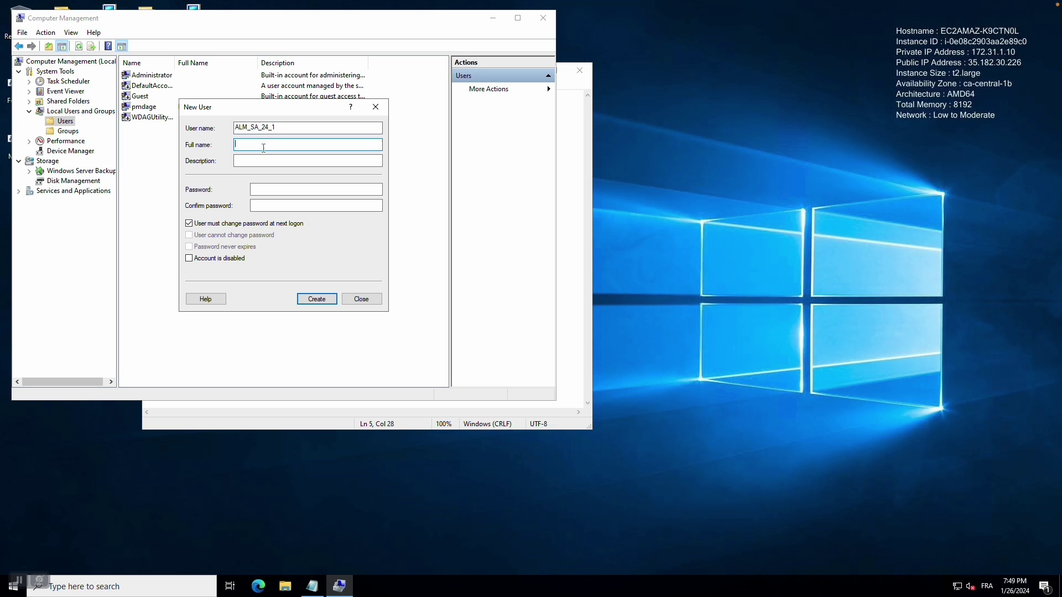
key(ctrl+v)
click(270, 160)
text(ALM 24.1 service account)
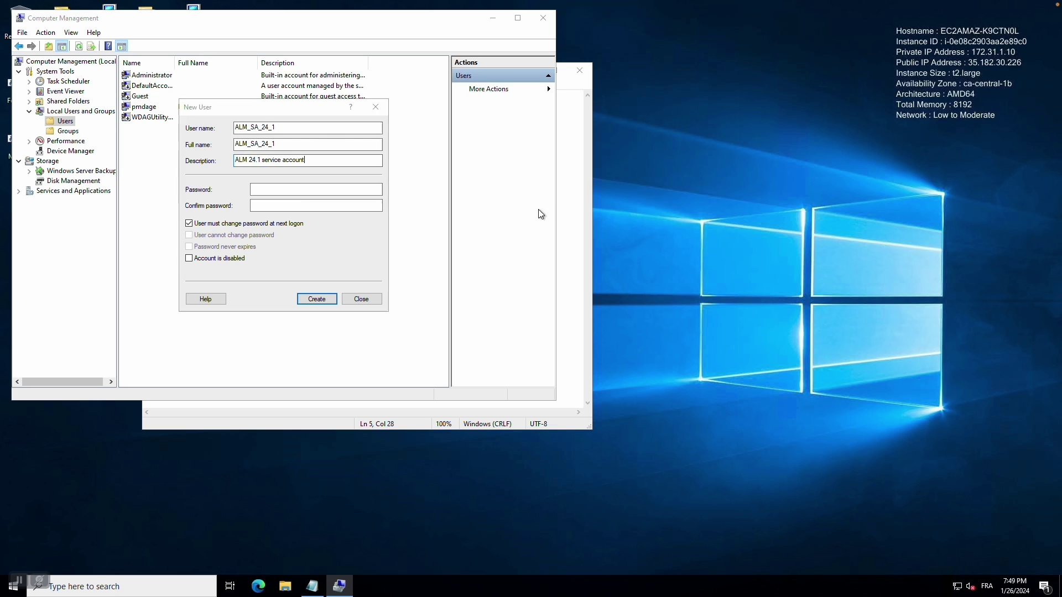
Step: Set the password from the notes, with no forced change and no expiry, and create the user
key(alt+Tab)
drag(279, 139, 227, 138)
key(ctrl+c)
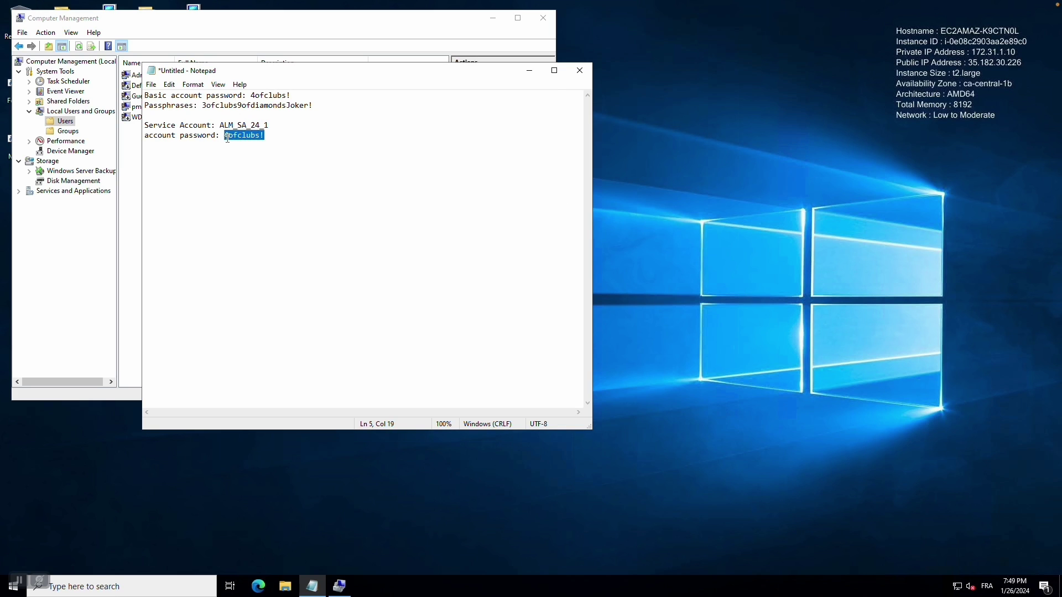
click(416, 38)
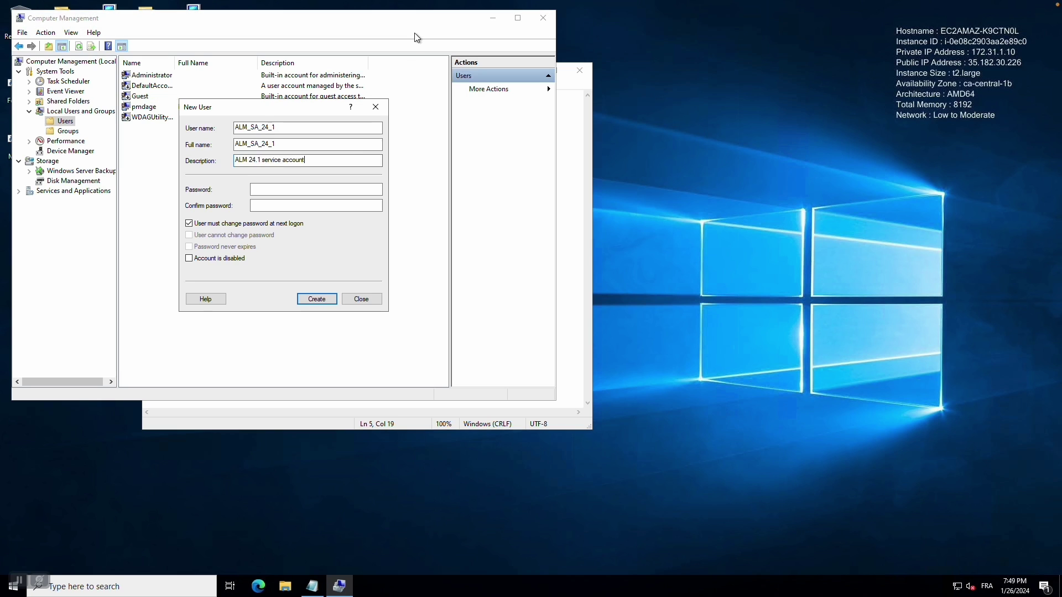
click(272, 192)
key(ctrl+v)
key(Tab)
key(ctrl+v)
click(221, 225)
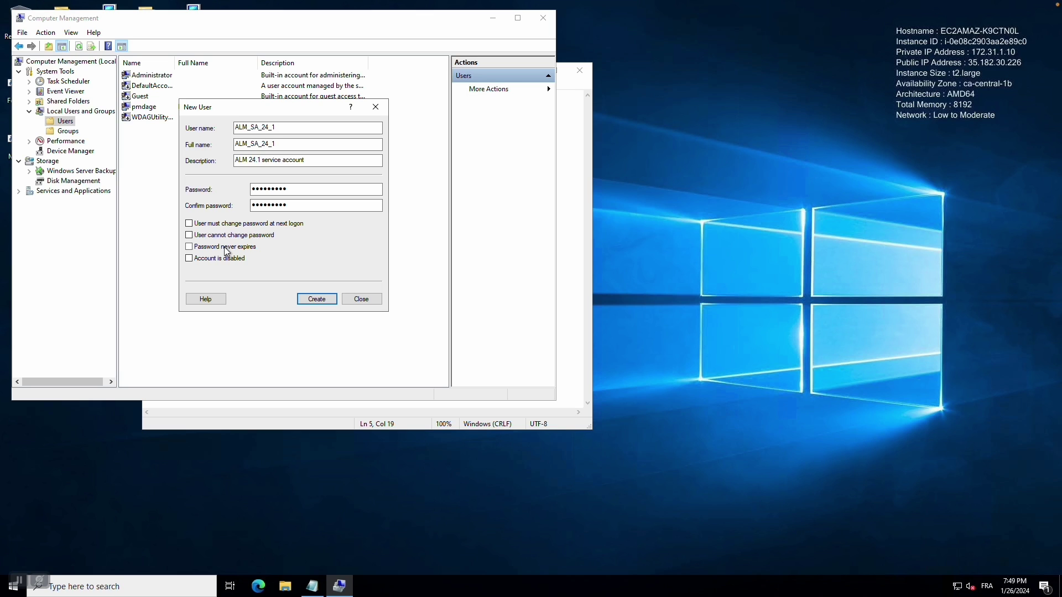
click(227, 247)
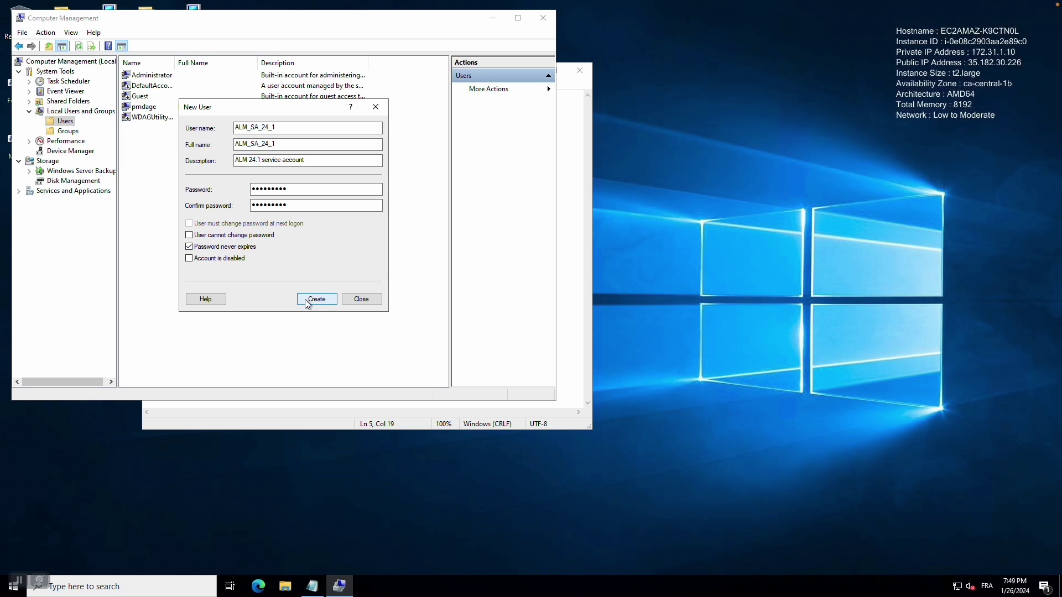
click(318, 301)
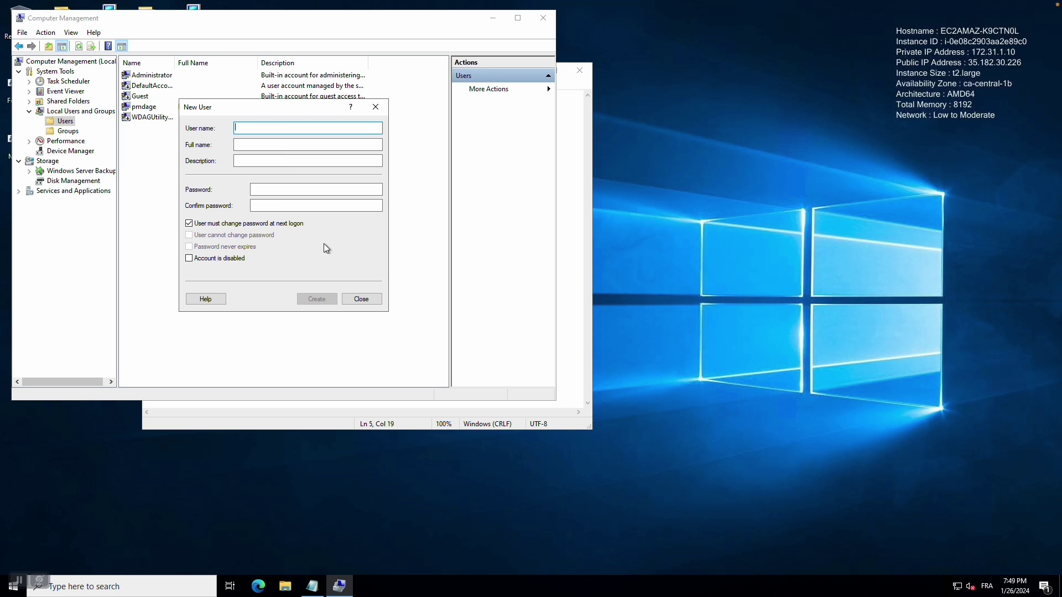
click(363, 300)
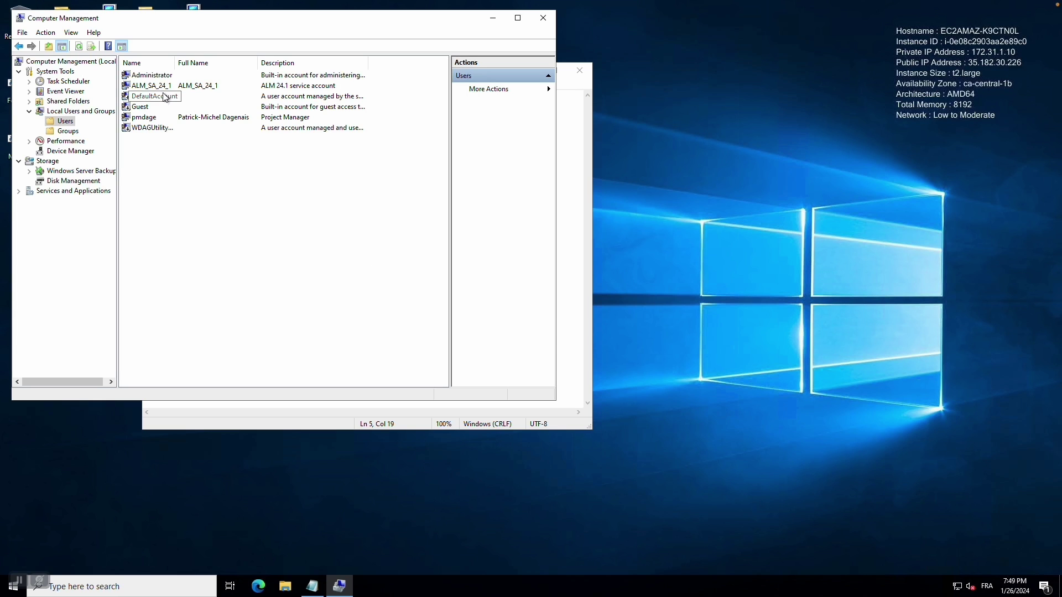
Step: Open the Administrators group's member picker and copy ALM_SA_24_1 from the notes
click(72, 132)
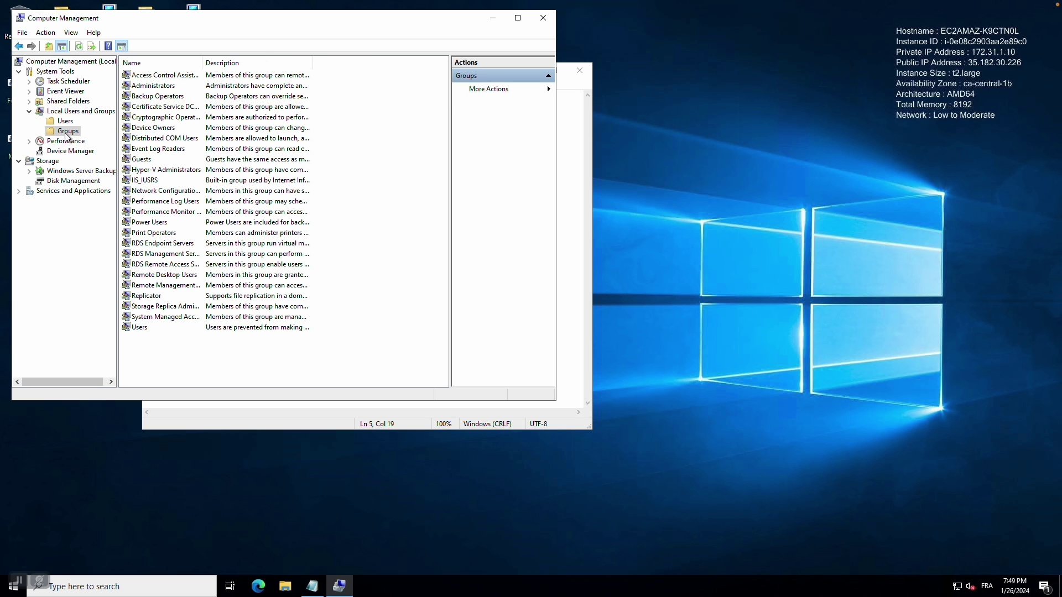
double_click(154, 86)
click(207, 297)
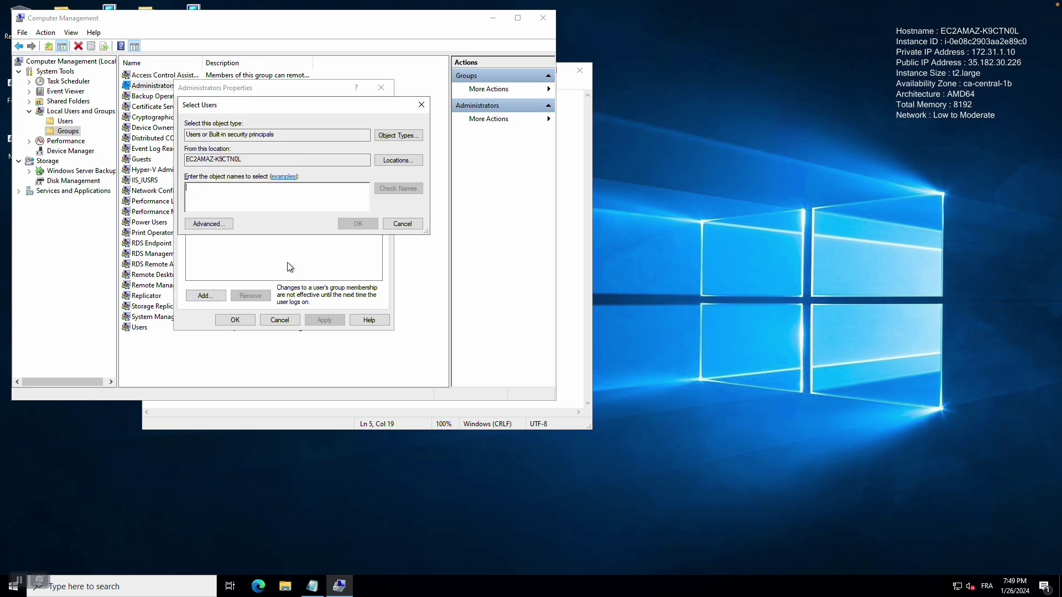
key(alt+Tab)
key(ctrl+v)
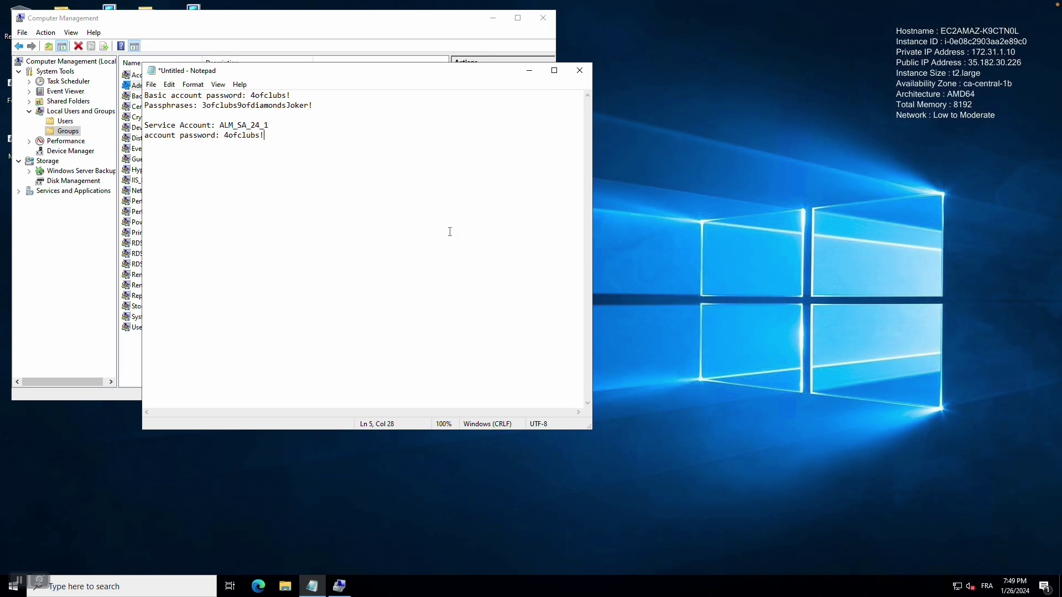
drag(268, 124, 220, 125)
key(ctrl+c)
click(301, 54)
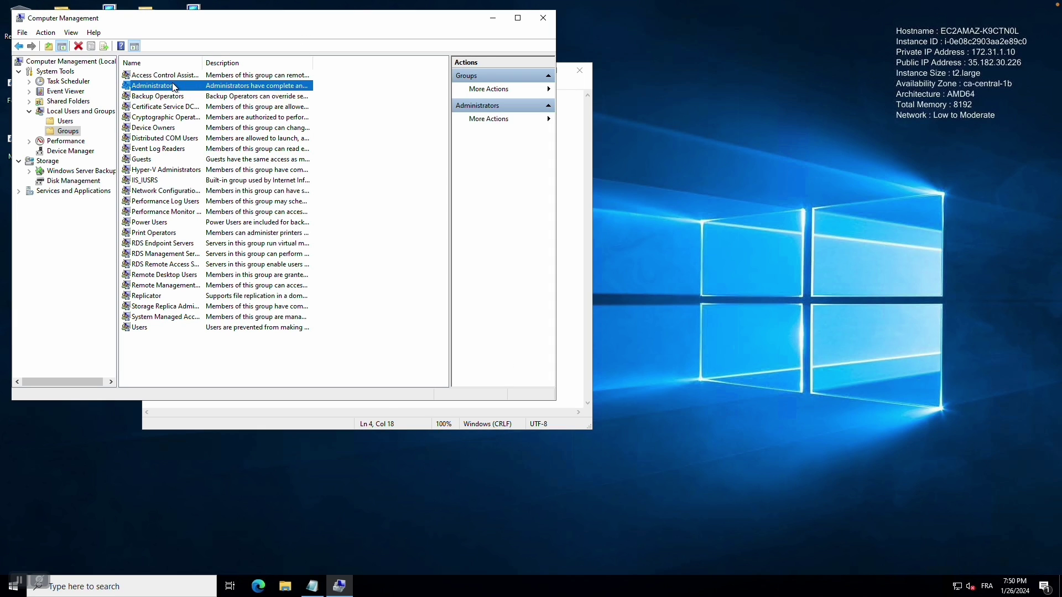
Step: Add ALM_SA_24_1 to Administrators, apply the change, and close Computer Management
key(ctrl+v)
click(392, 188)
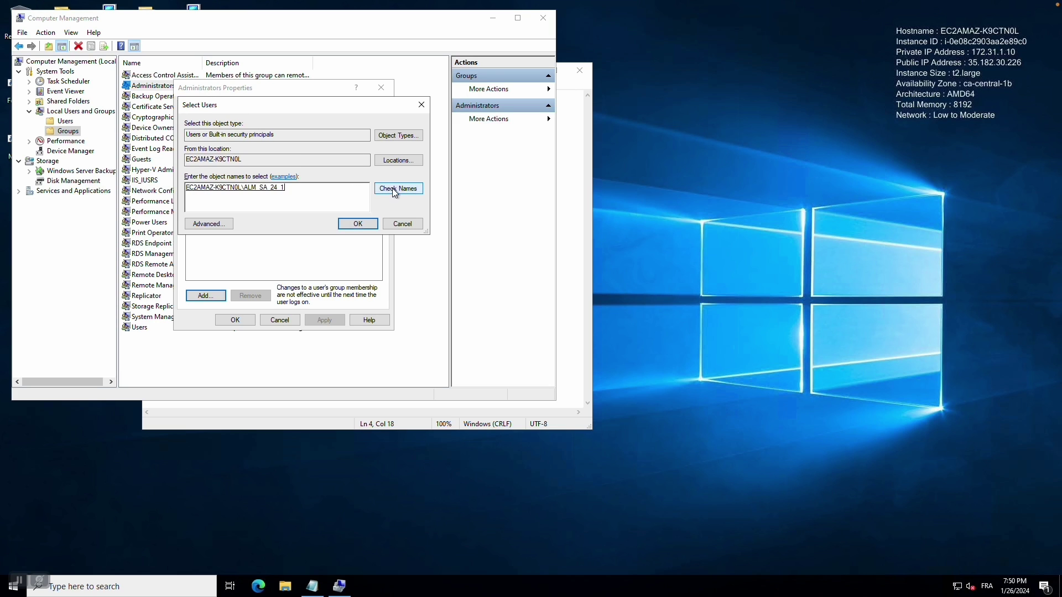
click(358, 224)
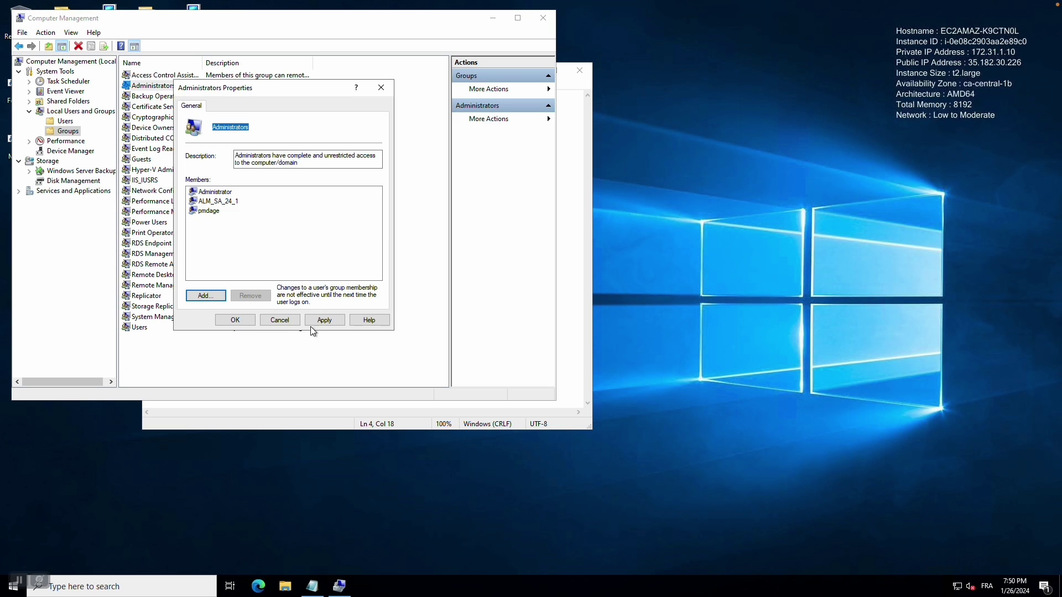
click(324, 320)
click(235, 320)
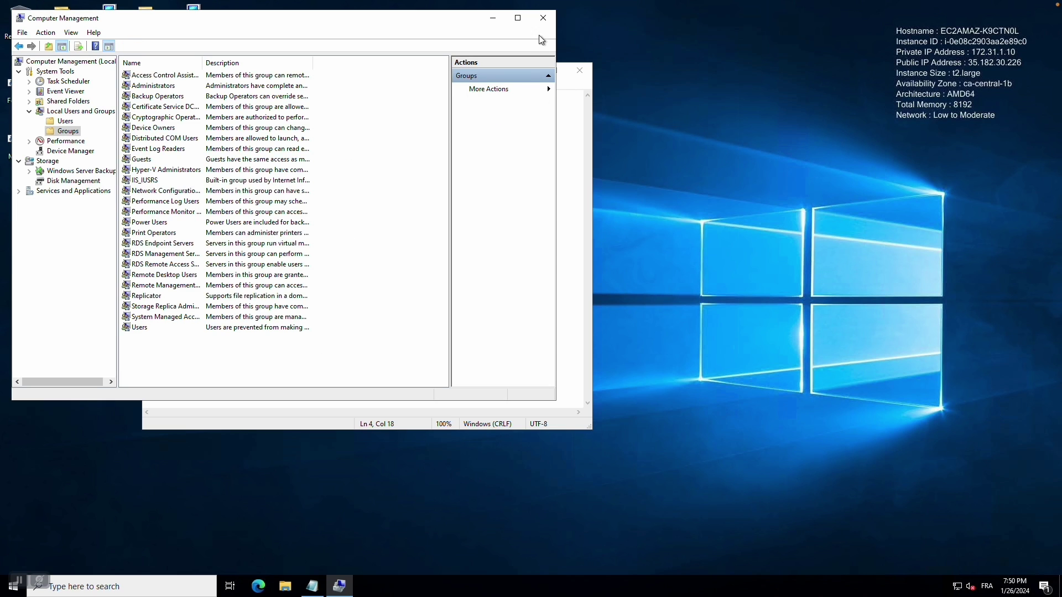
click(543, 20)
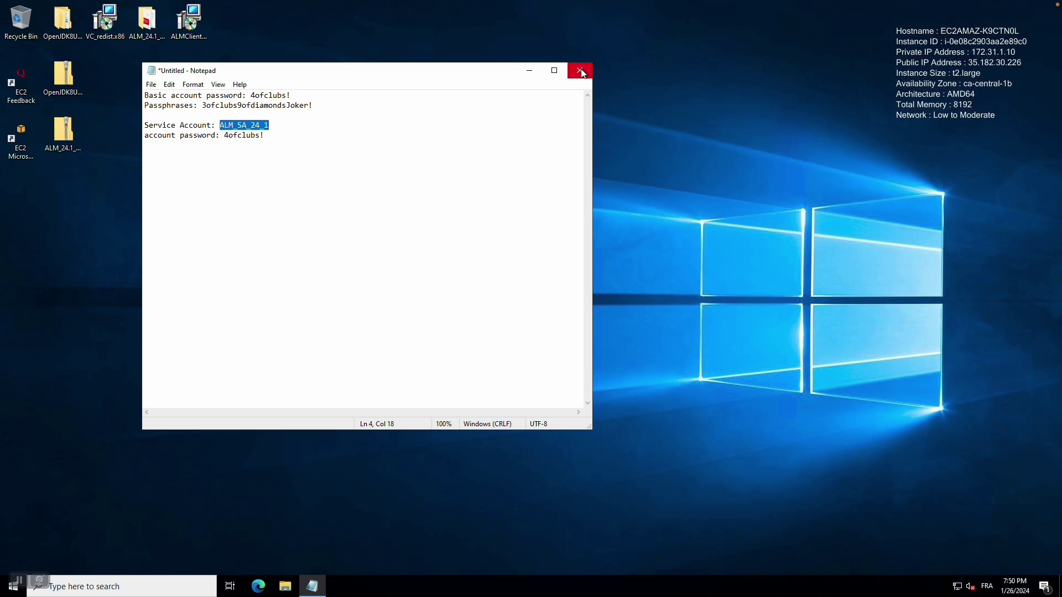
Step: Launch Server Manager by searching 'server' and dismiss the Azure Arc notice permanently
drag(461, 78, 516, 107)
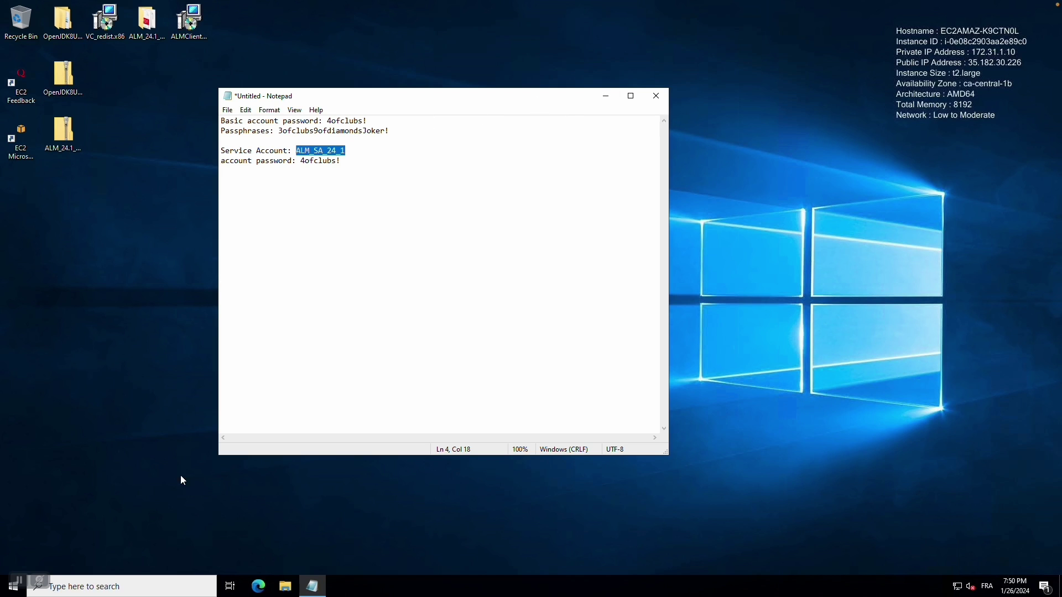
click(156, 585)
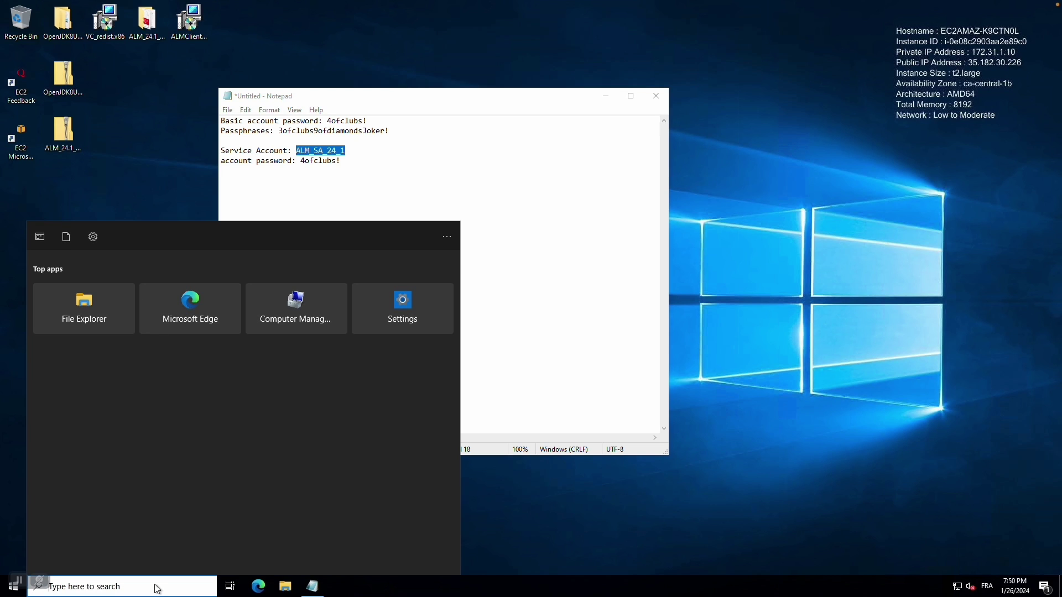
text(server)
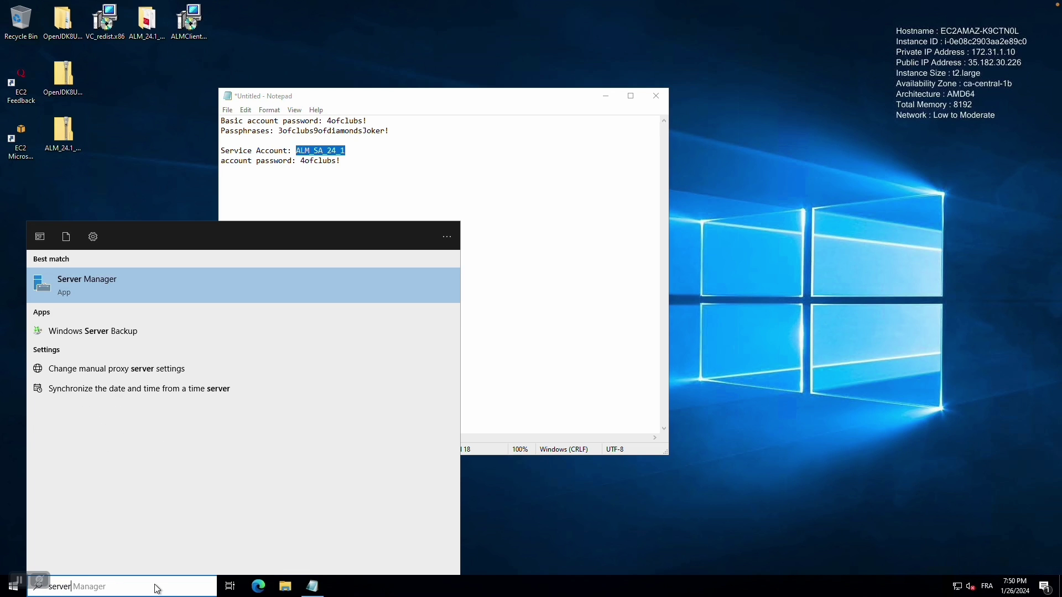
key(Return)
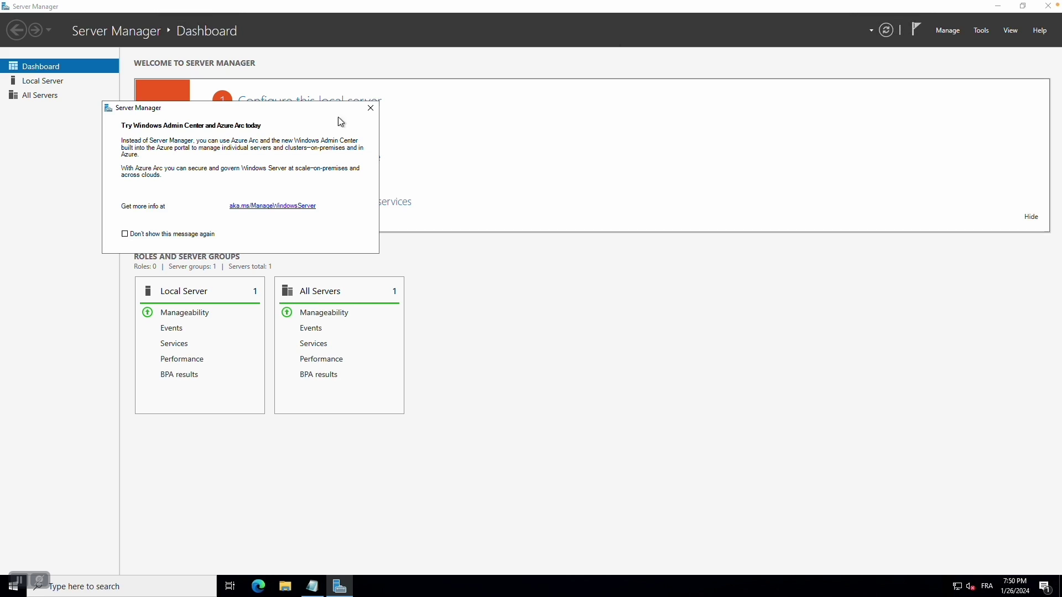
click(129, 236)
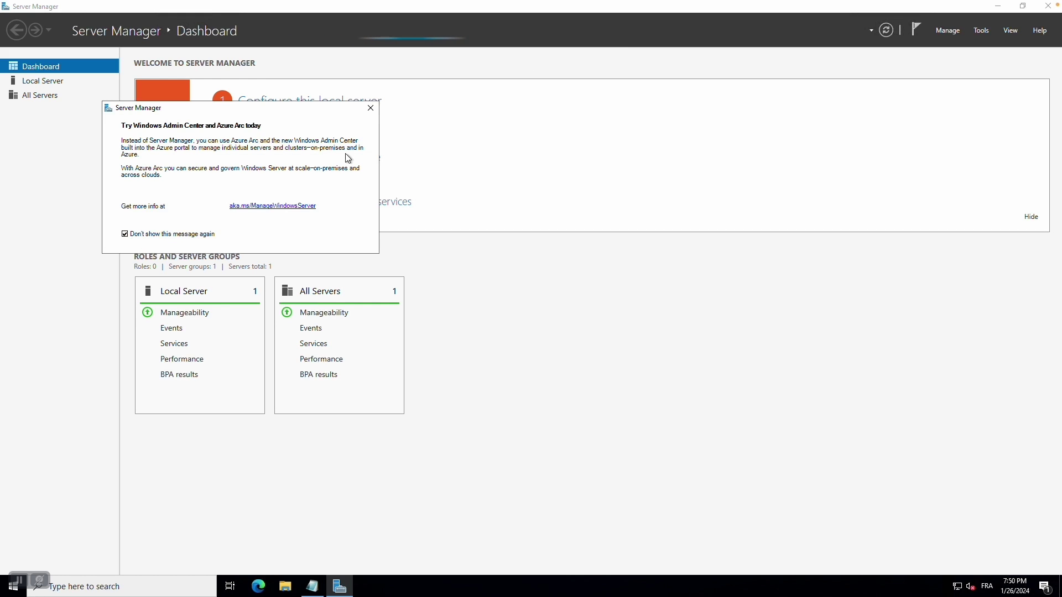
click(370, 109)
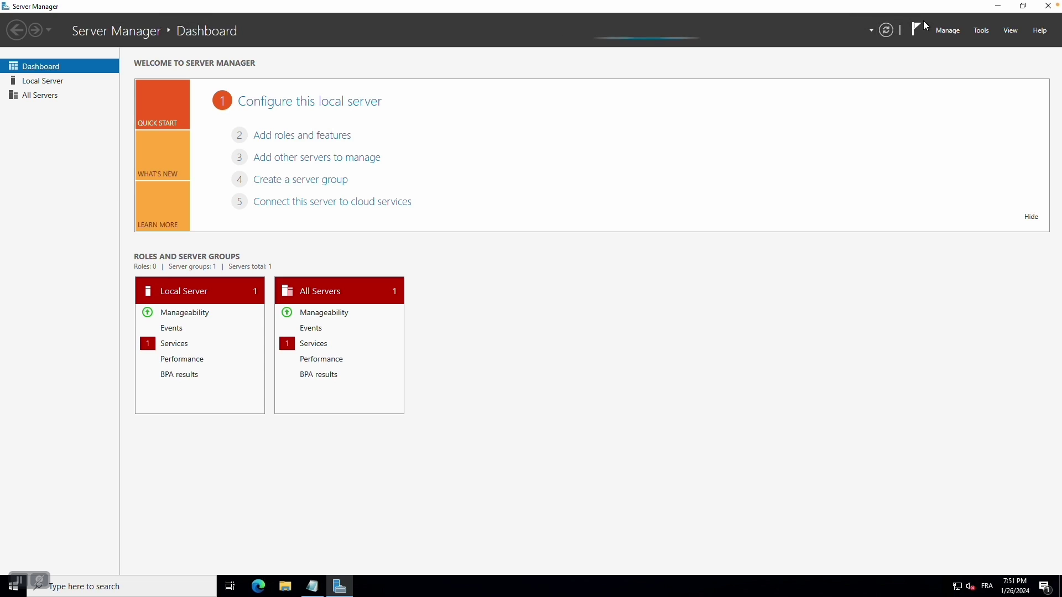
Step: Start Add Roles and Features, skip the intro by default, and choose role-based install on this server
click(948, 30)
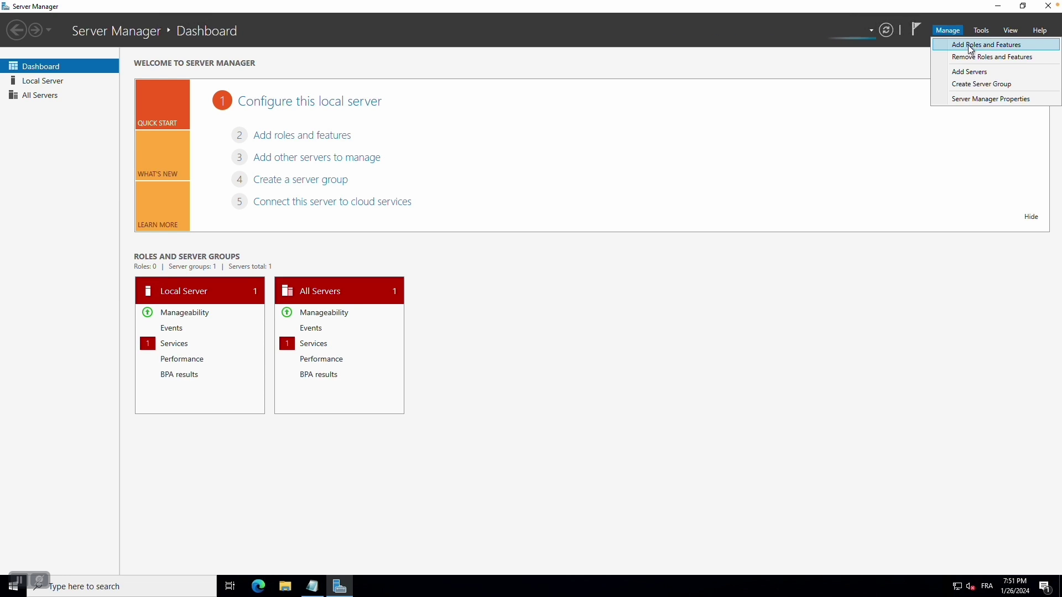
click(969, 44)
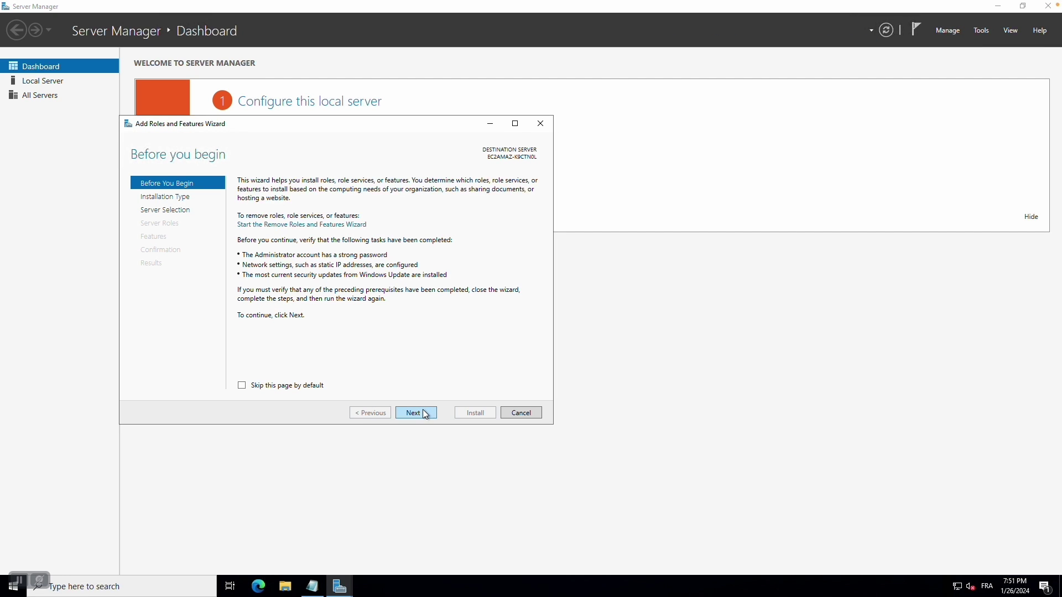
click(292, 385)
click(422, 412)
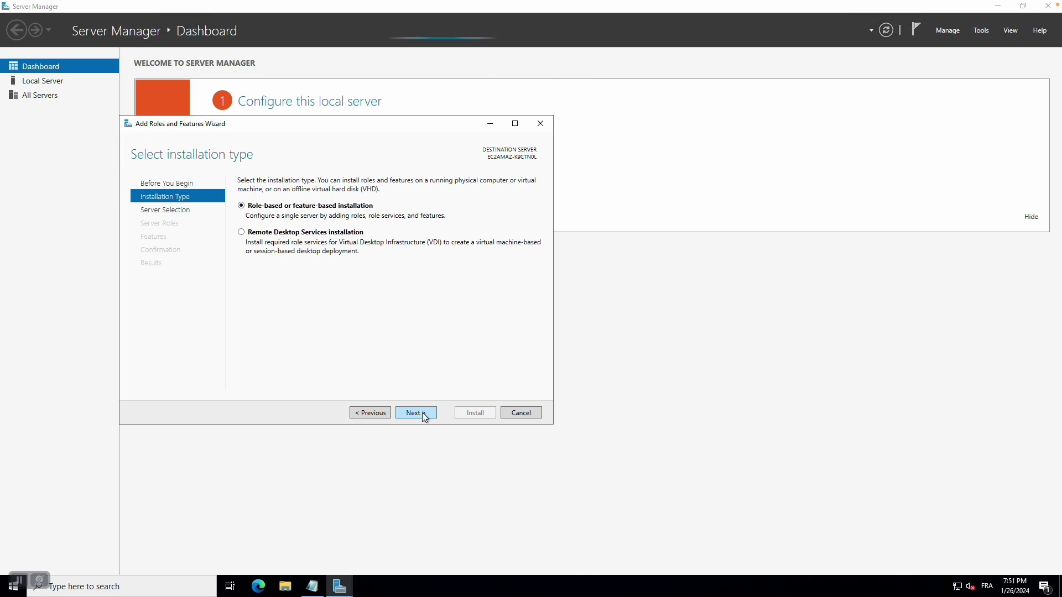
click(423, 414)
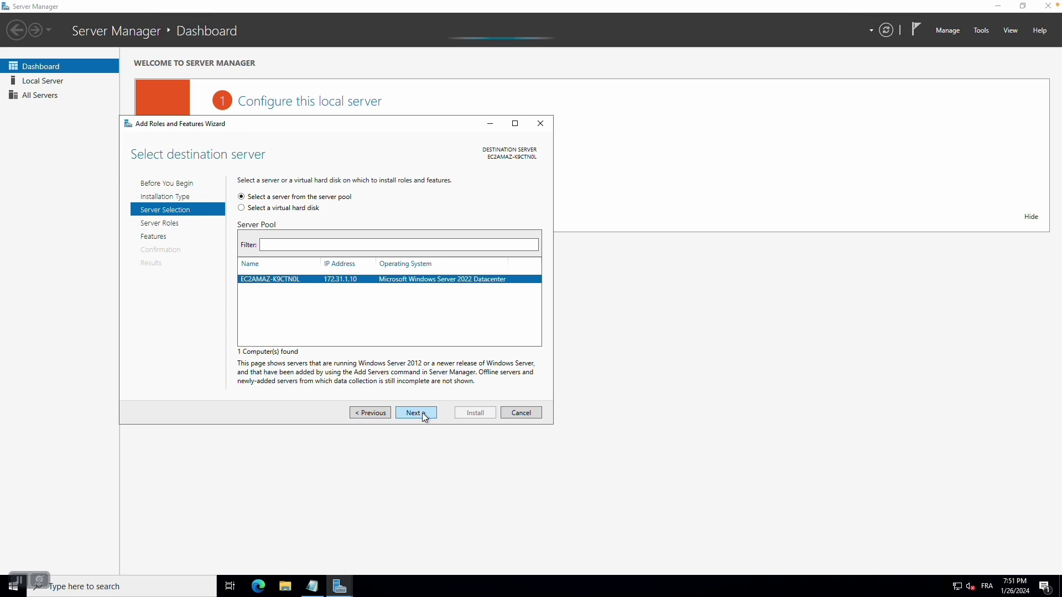
click(384, 415)
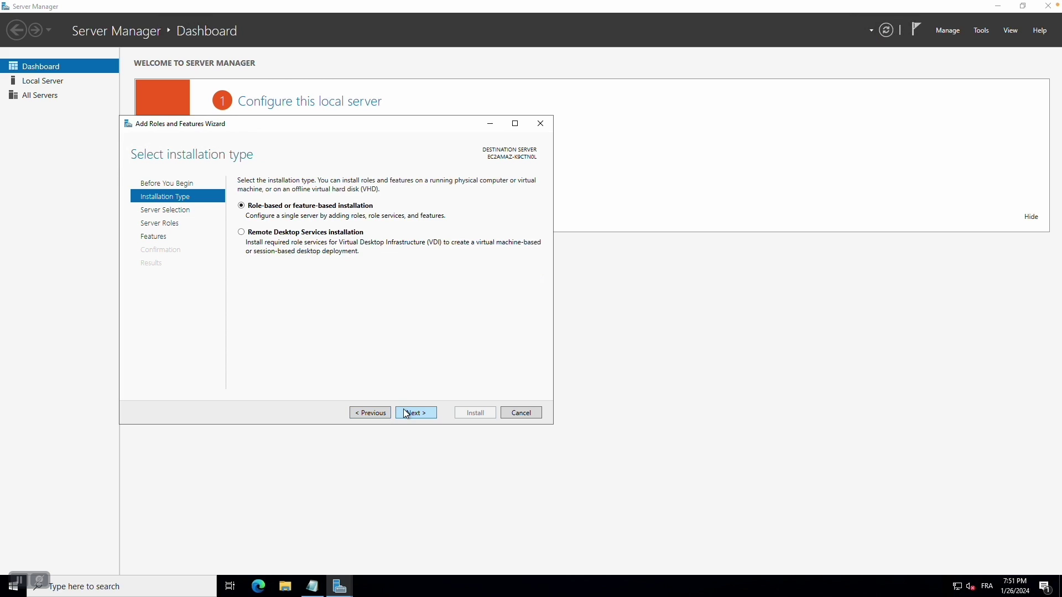
click(409, 415)
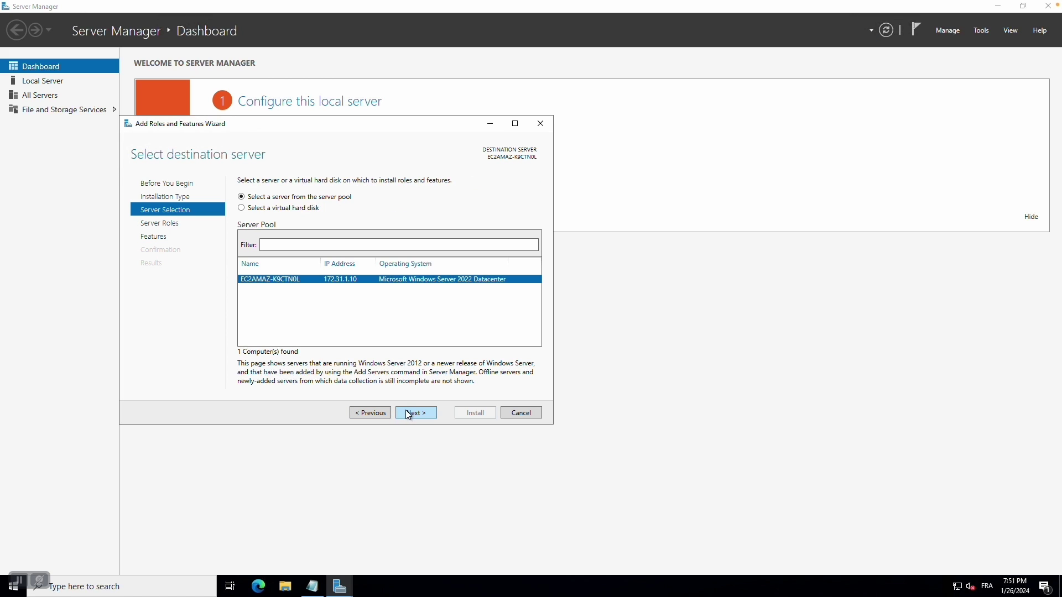
click(376, 412)
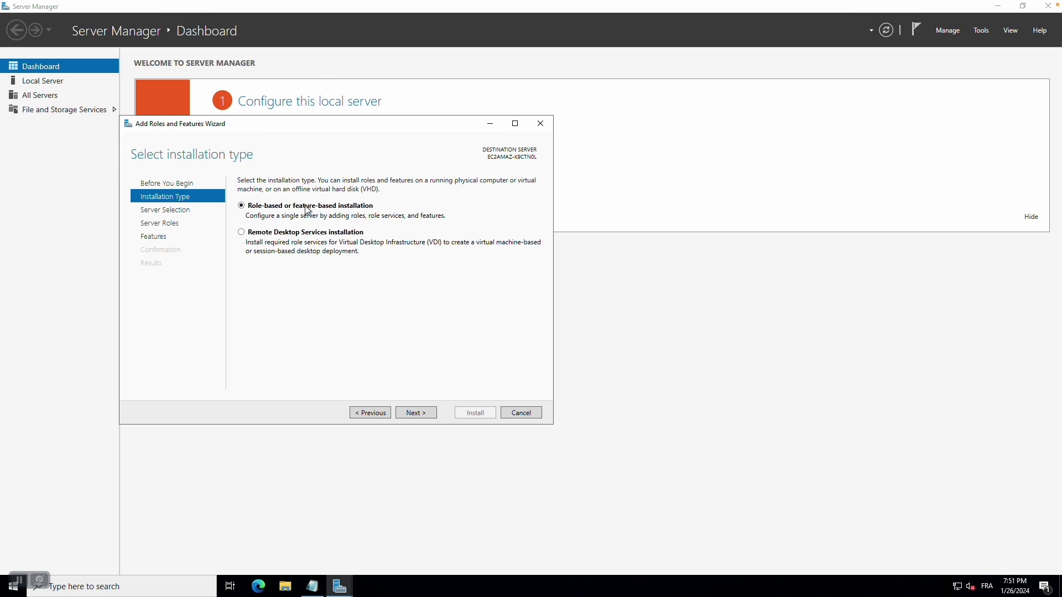
click(425, 415)
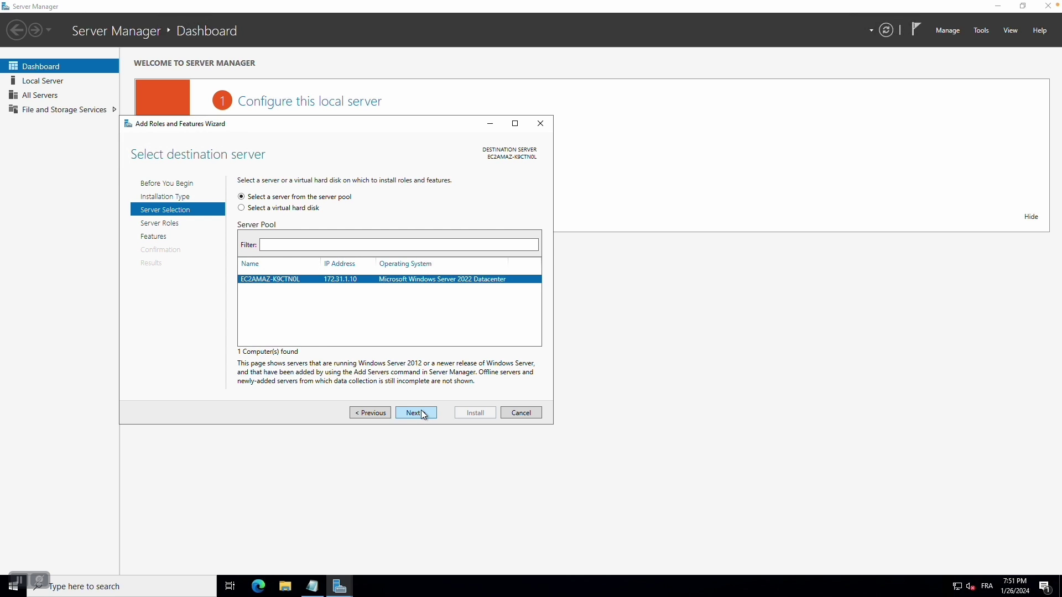
click(421, 412)
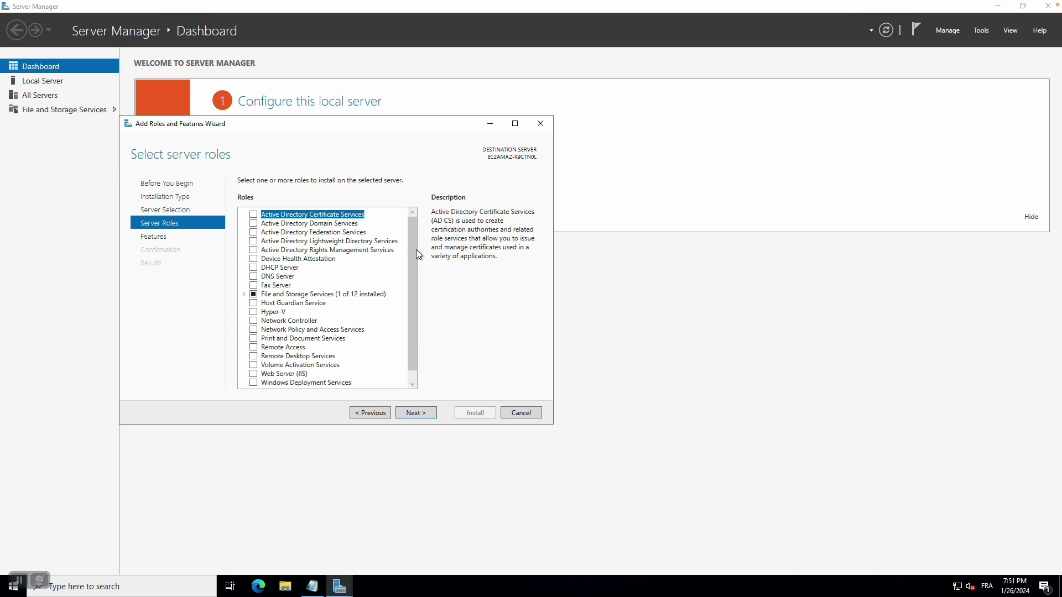
Step: Select the Web Server (IIS) role along with its required management tools
scroll(414, 258, down, 1)
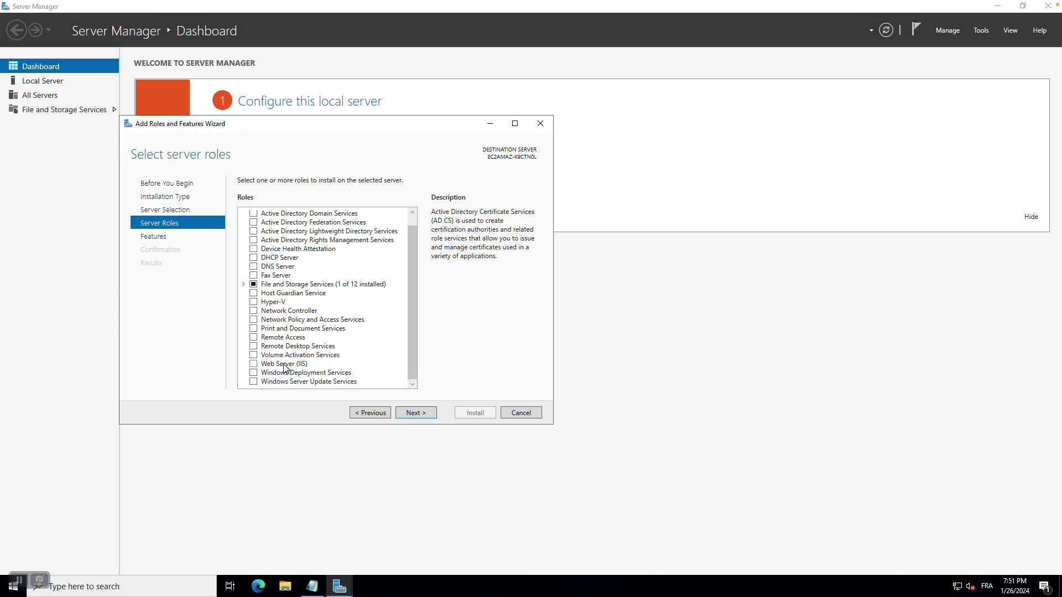
click(254, 364)
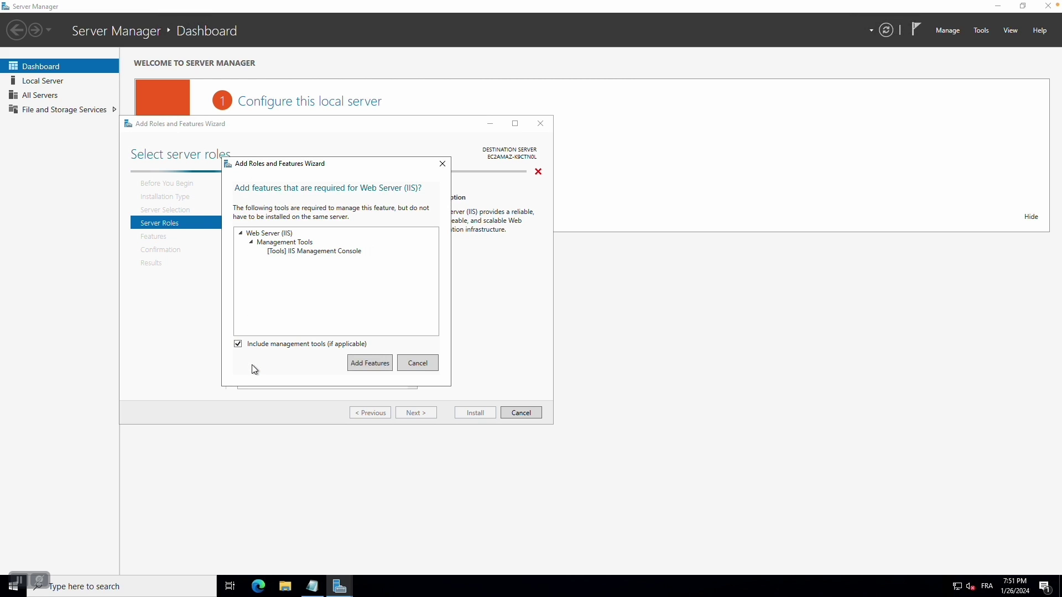
click(371, 363)
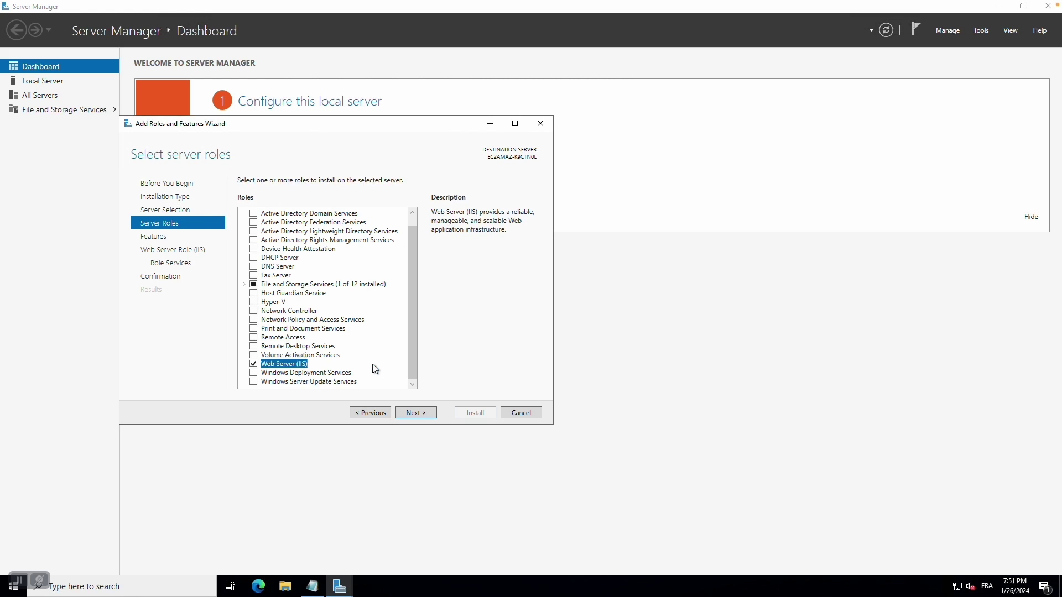
click(417, 413)
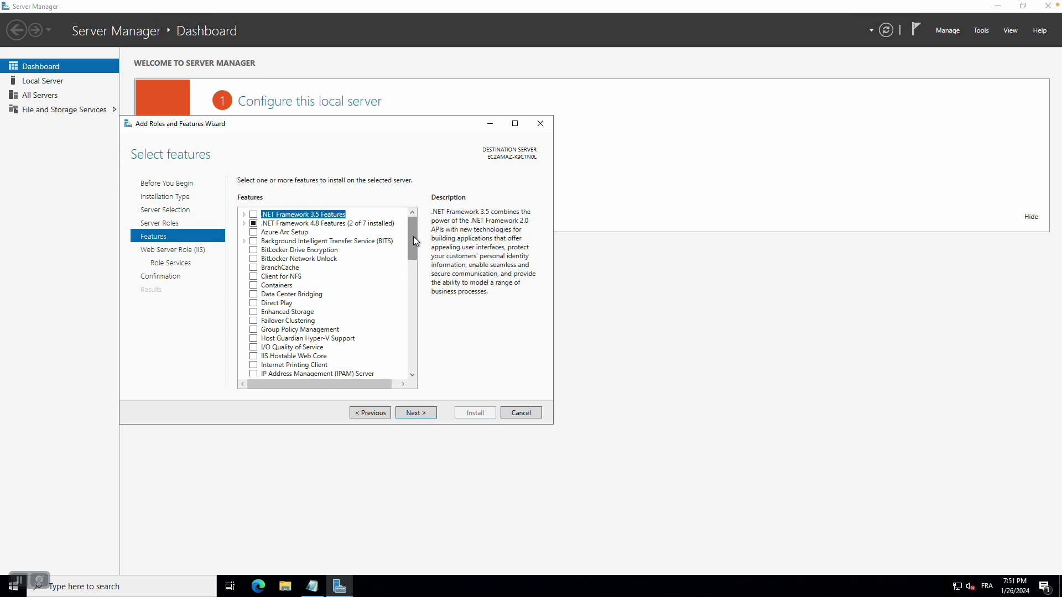
Step: Add the Telnet Client feature and proceed through the IIS information page
drag(416, 242, 416, 318)
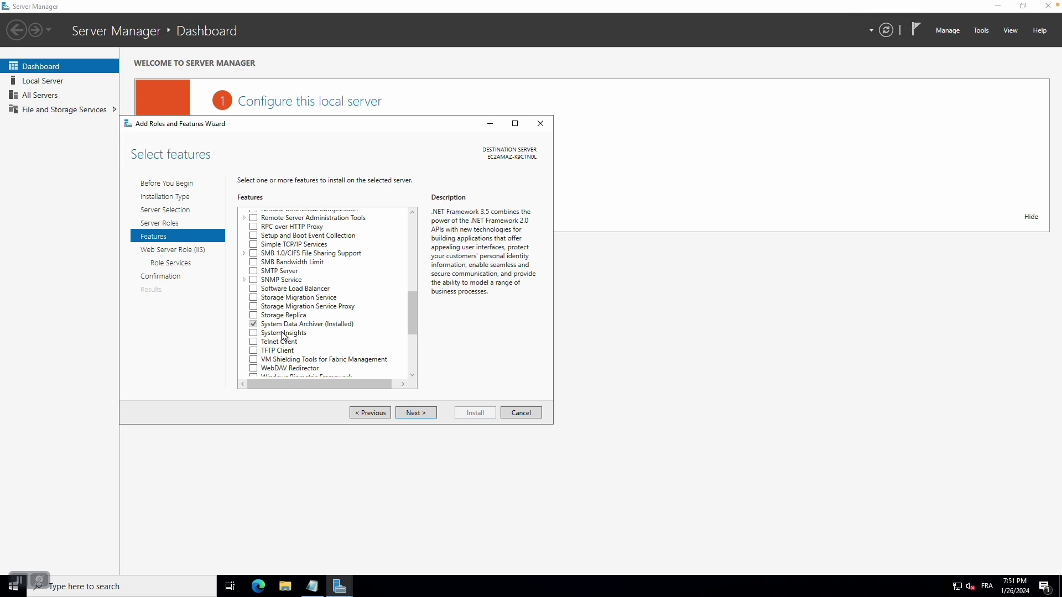
click(253, 342)
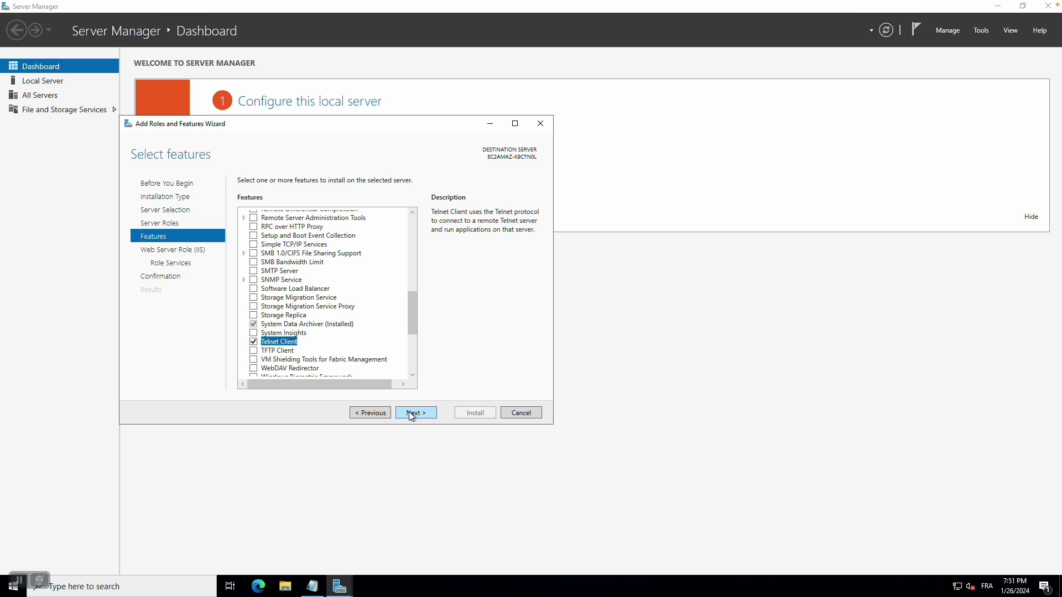
click(413, 415)
click(418, 414)
Step: Keep the default IIS role services and install Web Server (IIS) and Telnet Client
click(420, 412)
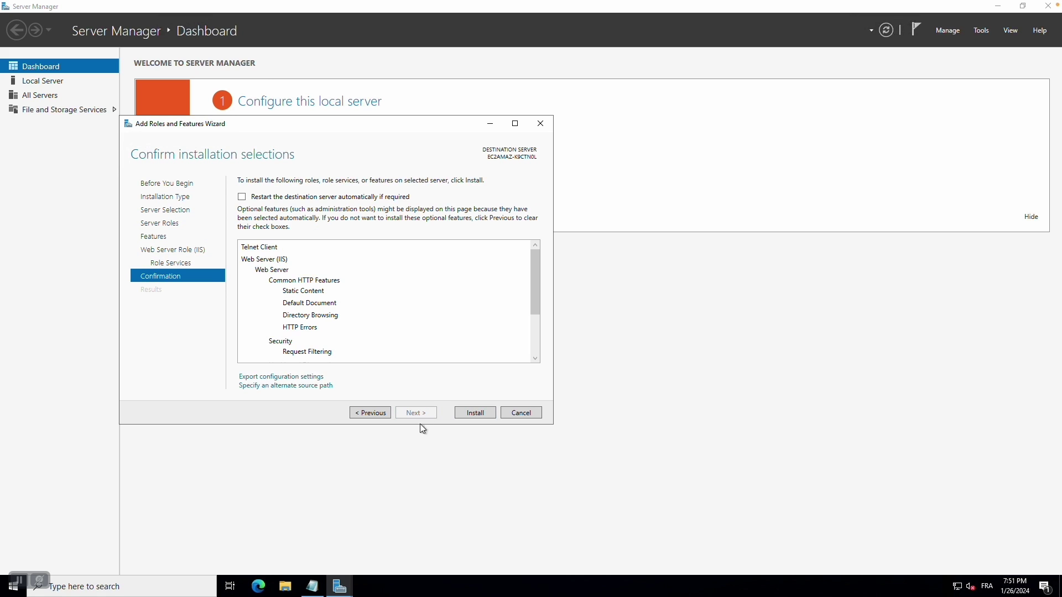
click(474, 413)
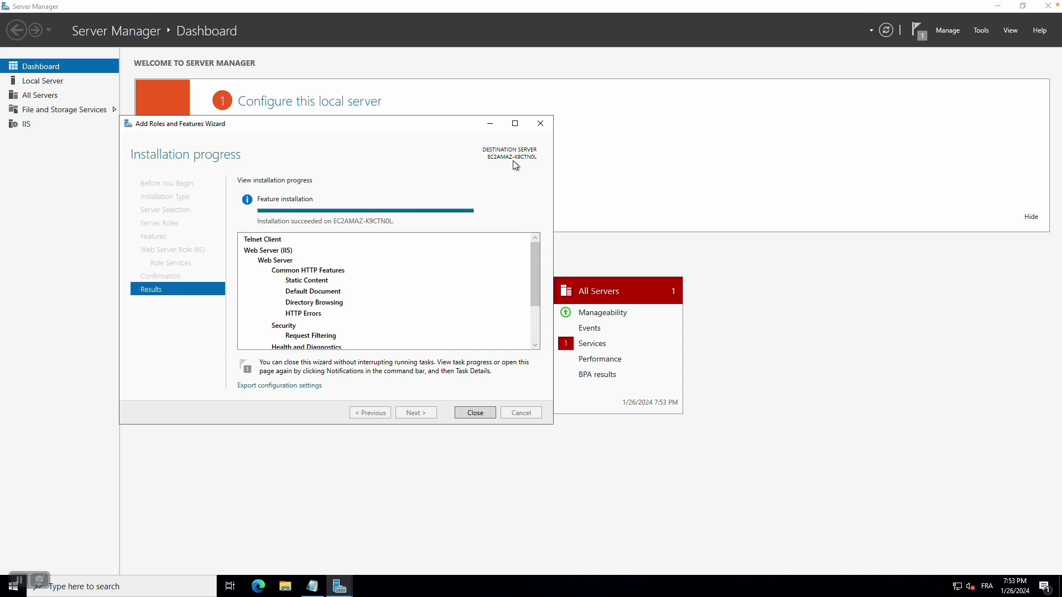
Step: Append 'Domain Name: EC2AMAZ-K9CTN0L' on a new line in the notes, then minimize Notepad
click(317, 591)
drag(499, 101, 581, 199)
click(499, 251)
key(Return)
key(Return)
text(Dom)
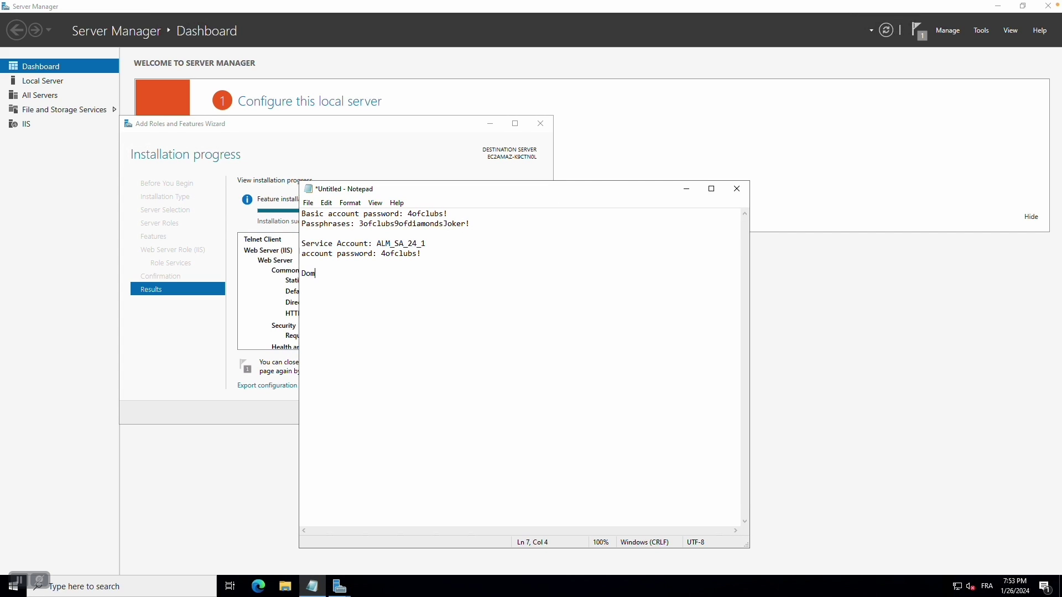
text(ain Name: EC2AMAZ-K9CTN0L)
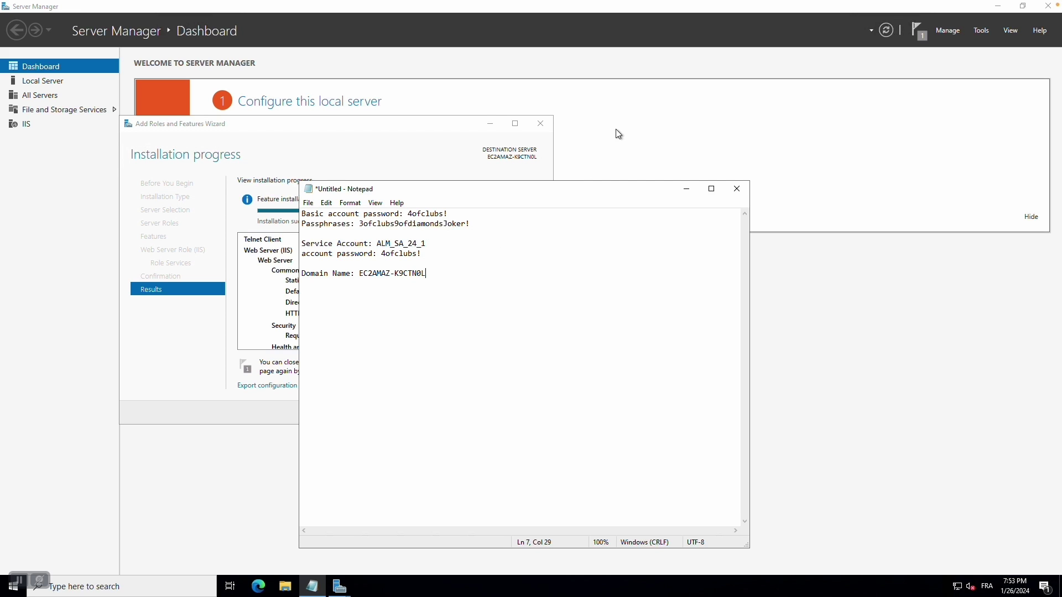
key(super+Down)
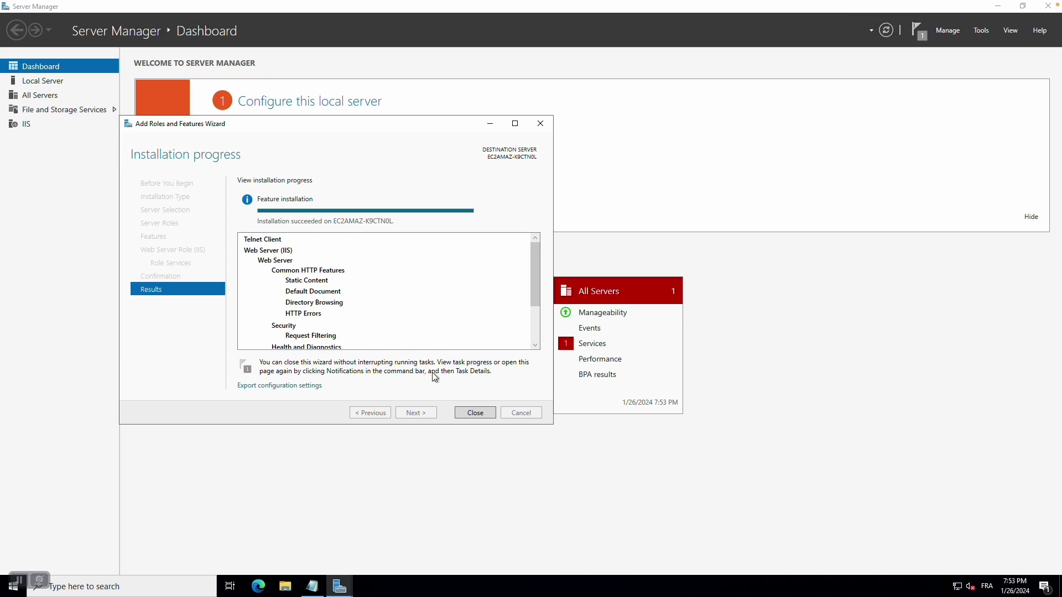
Step: Close the finished wizard and Server Manager, and launch Services by searching 'SERVICES'
click(474, 413)
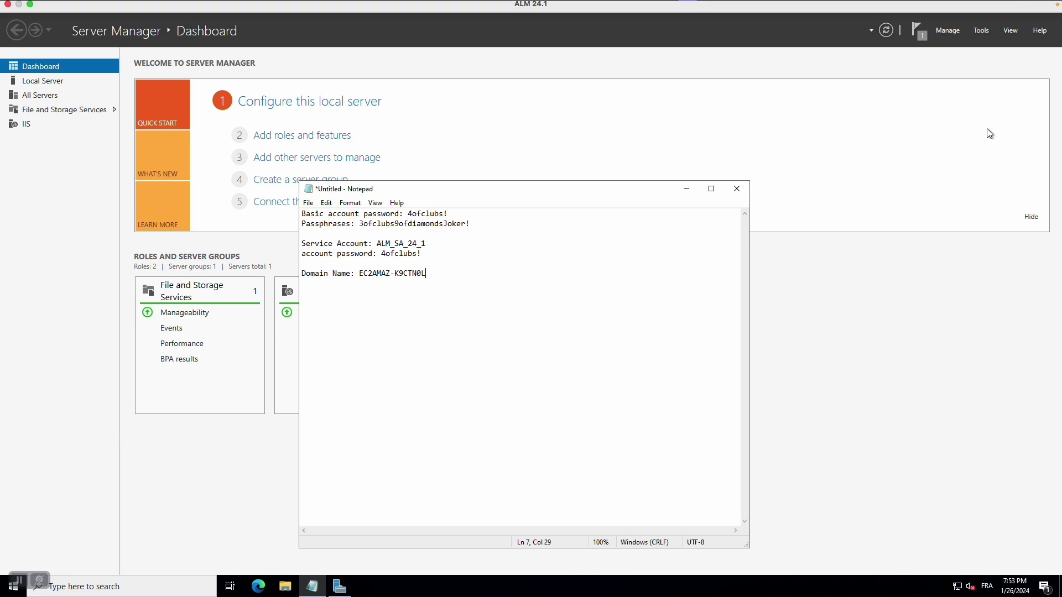
click(1047, 6)
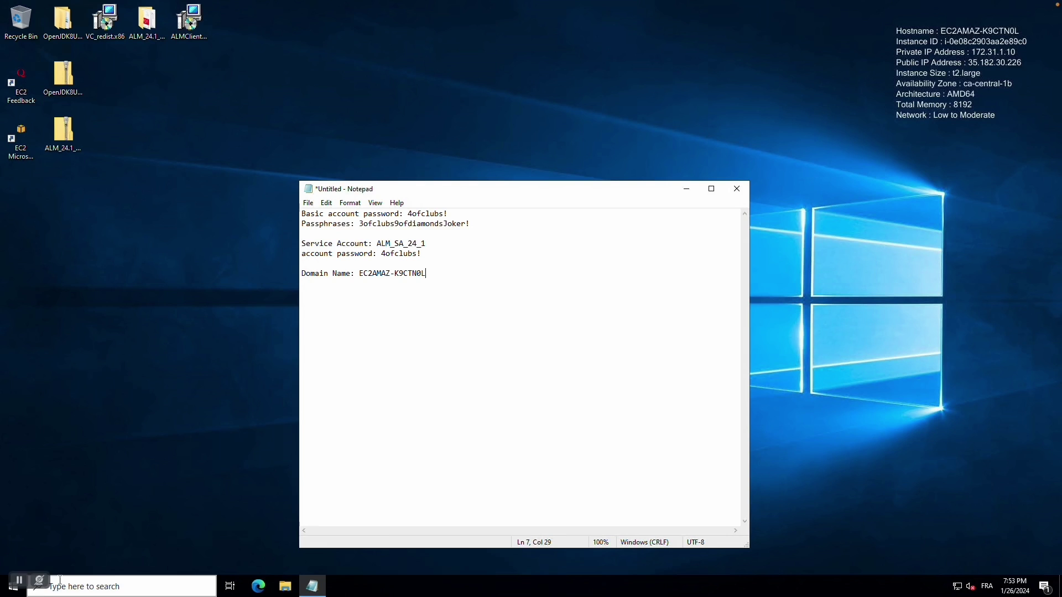
click(193, 578)
text(SERVICES)
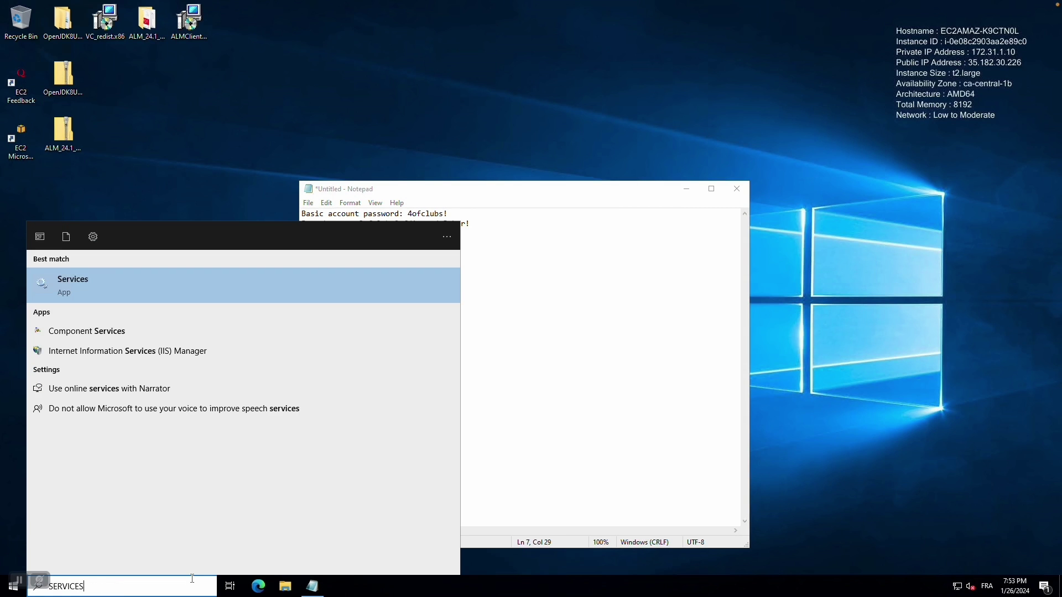
key(Return)
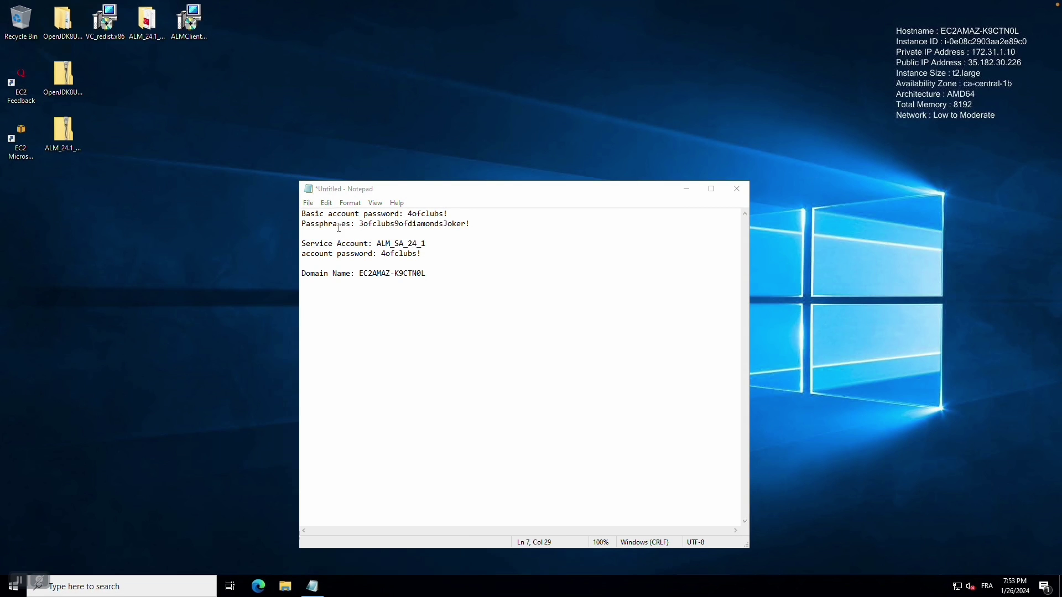
Step: Stop the Distributed Link Tracking Client service and minimize the Services console
click(306, 220)
scroll(307, 223, down, 3)
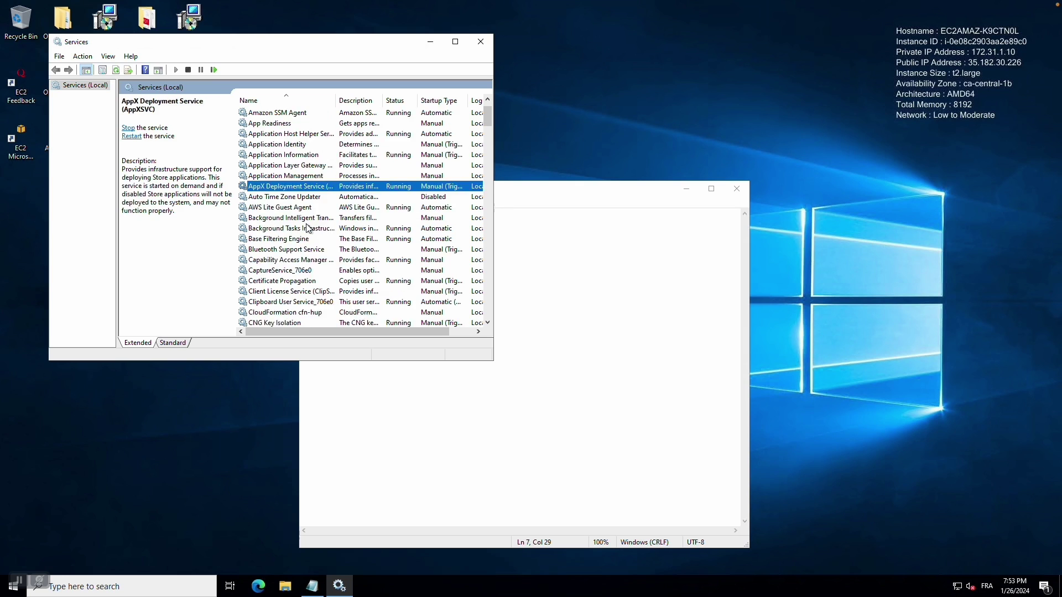
scroll(308, 229, down, 10)
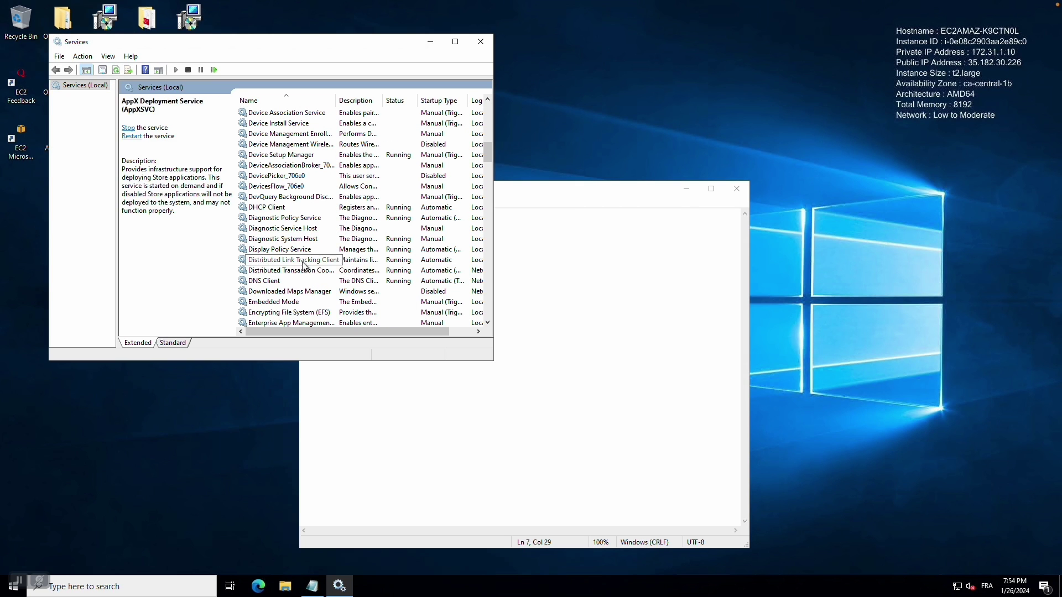
click(303, 262)
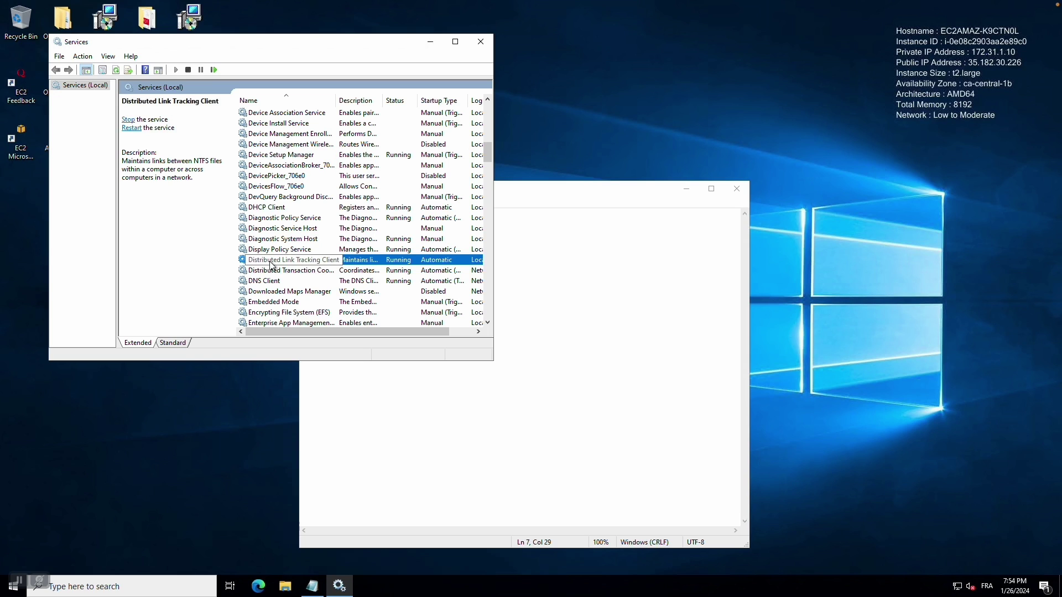
right_click(270, 263)
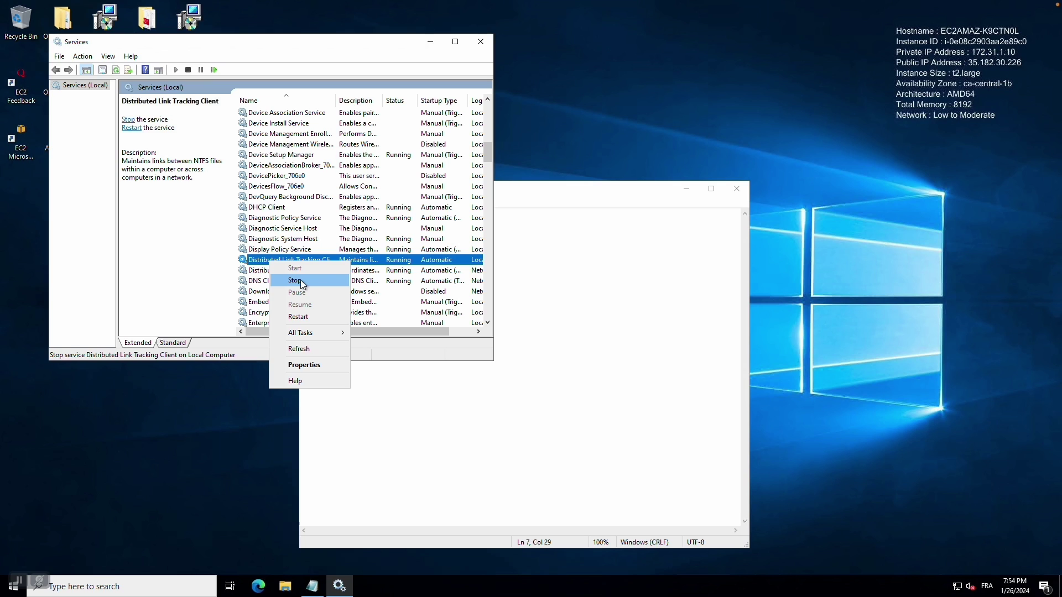
click(295, 281)
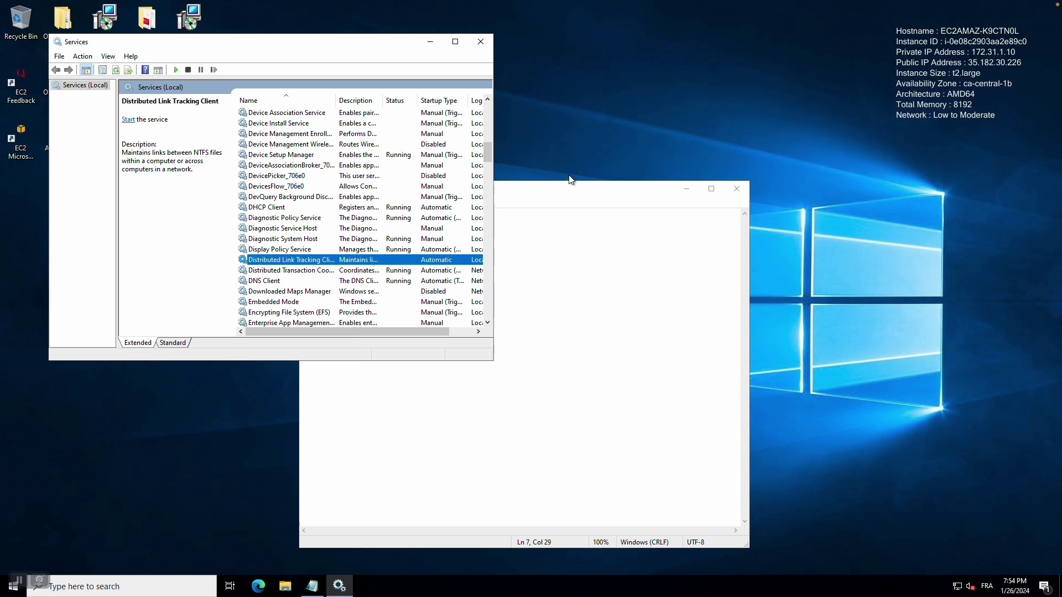
click(431, 42)
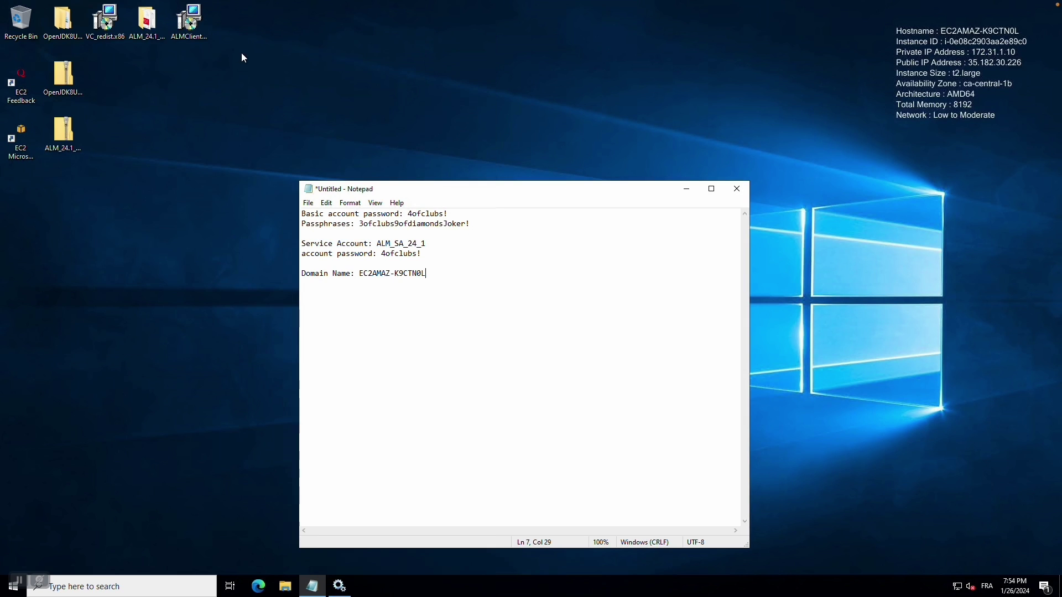
Step: Open ALM_24.1_Windows_English from the ALM 24.1 archive, and open then close the account settings page
double_click(153, 22)
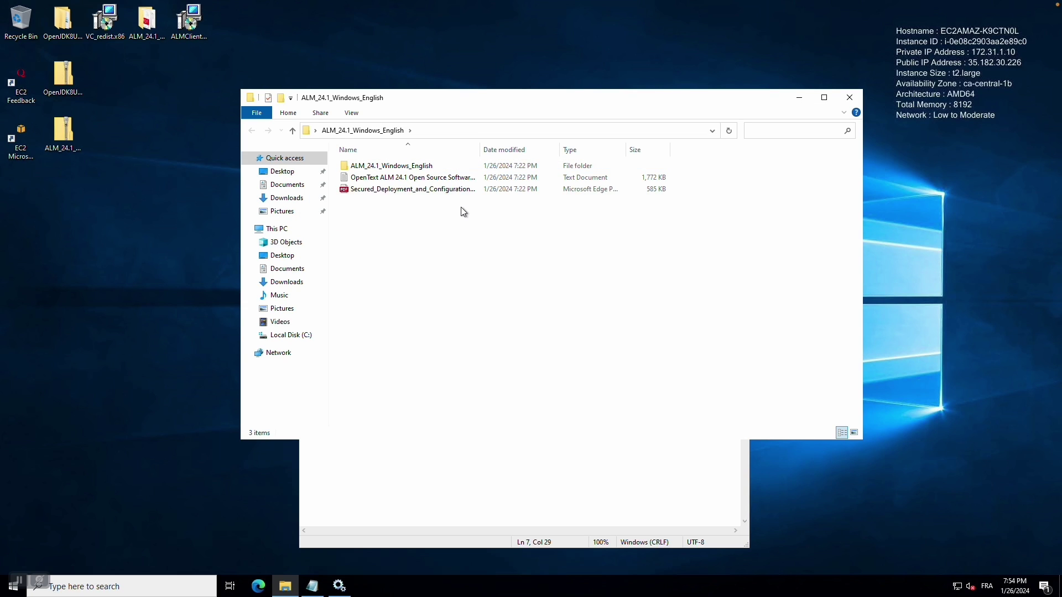
double_click(412, 167)
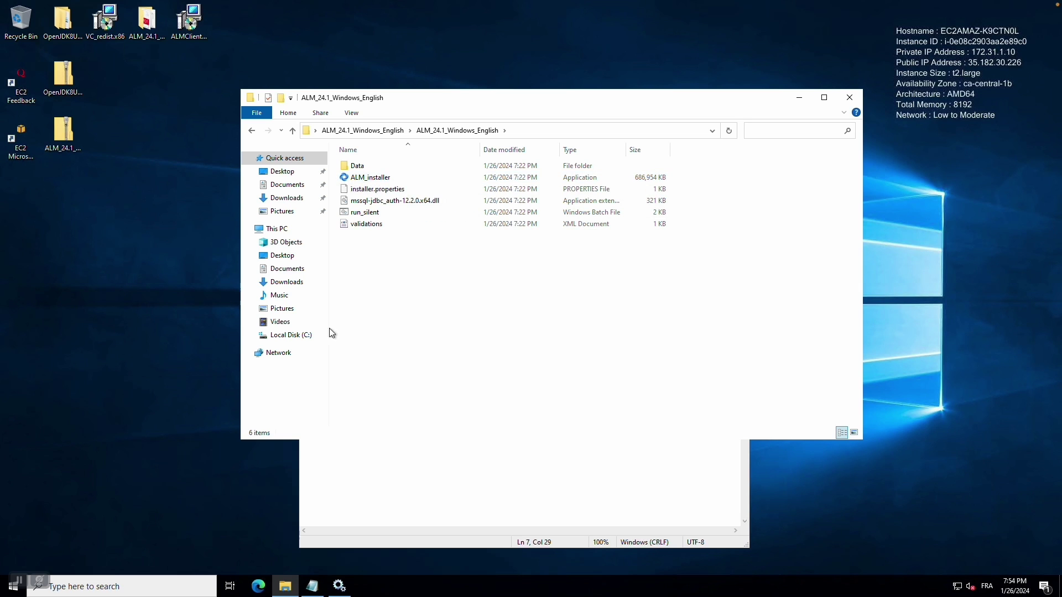
click(191, 583)
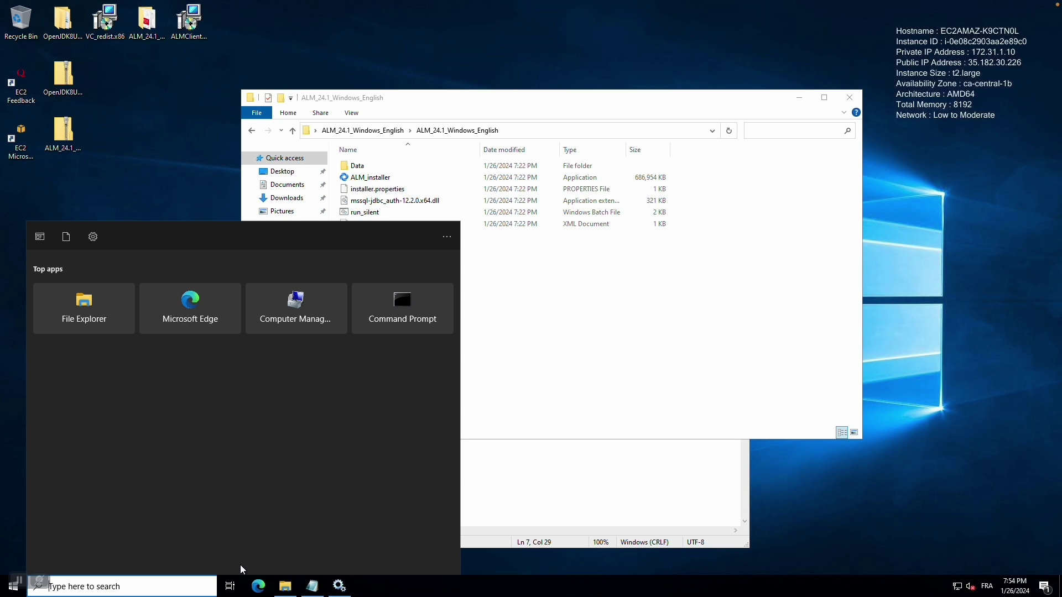
text(ACCOU)
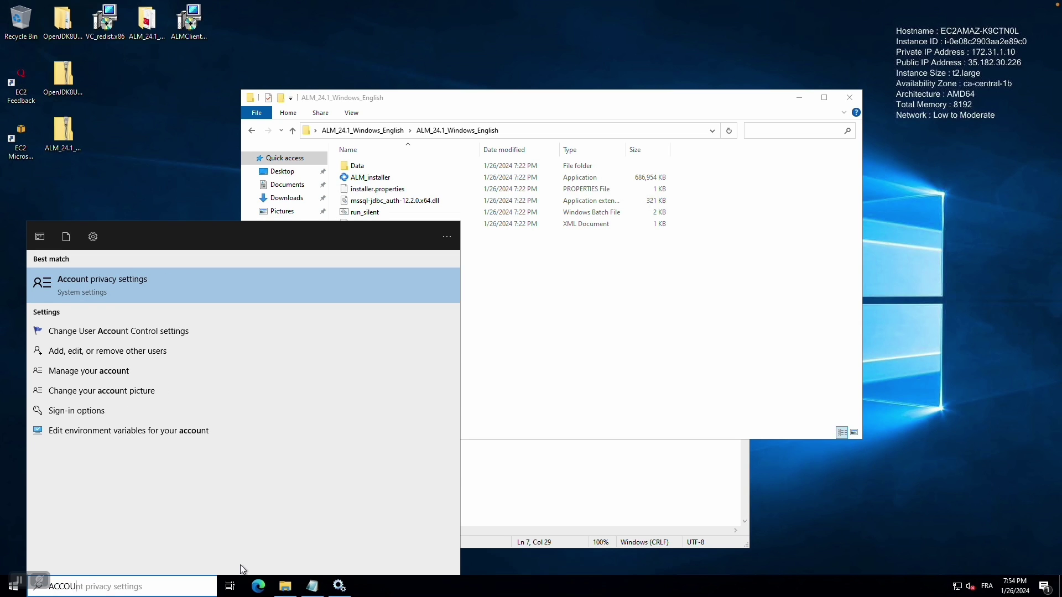
key(Down)
key(Down)
key(Down)
key(Down)
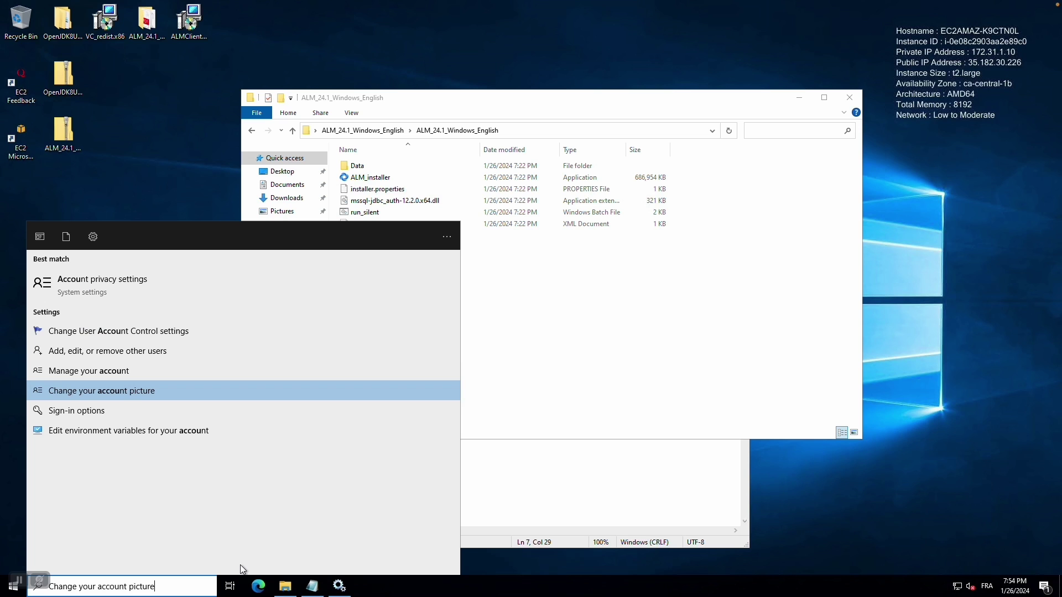
key(Up)
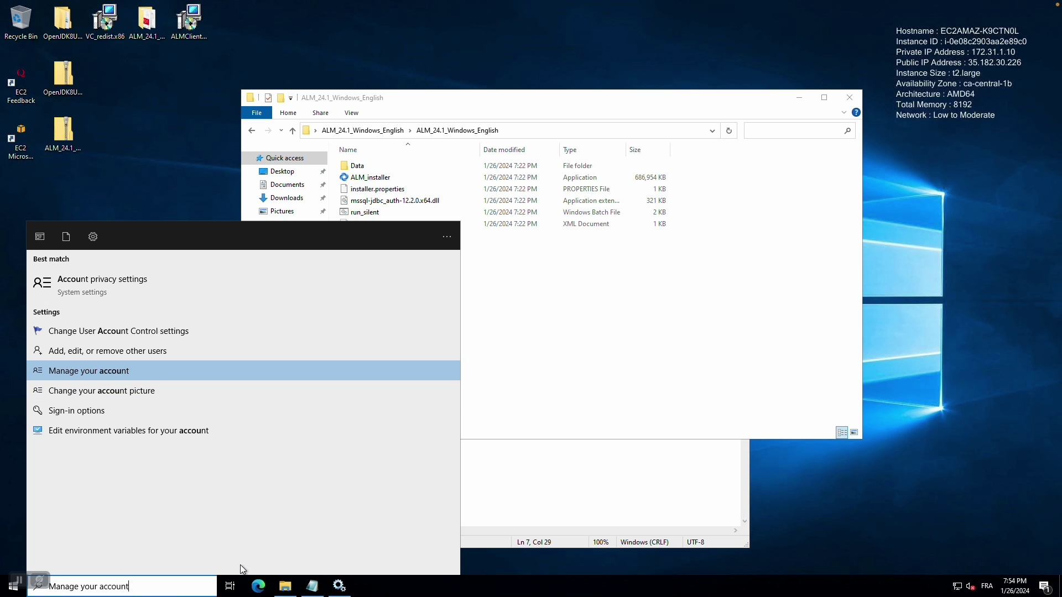
key(Return)
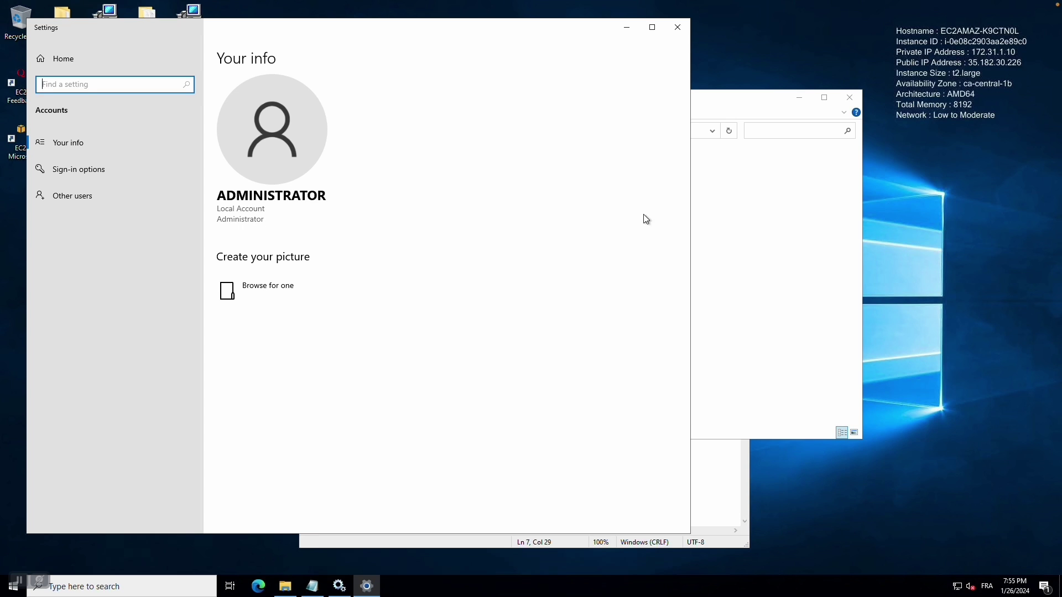
click(735, 220)
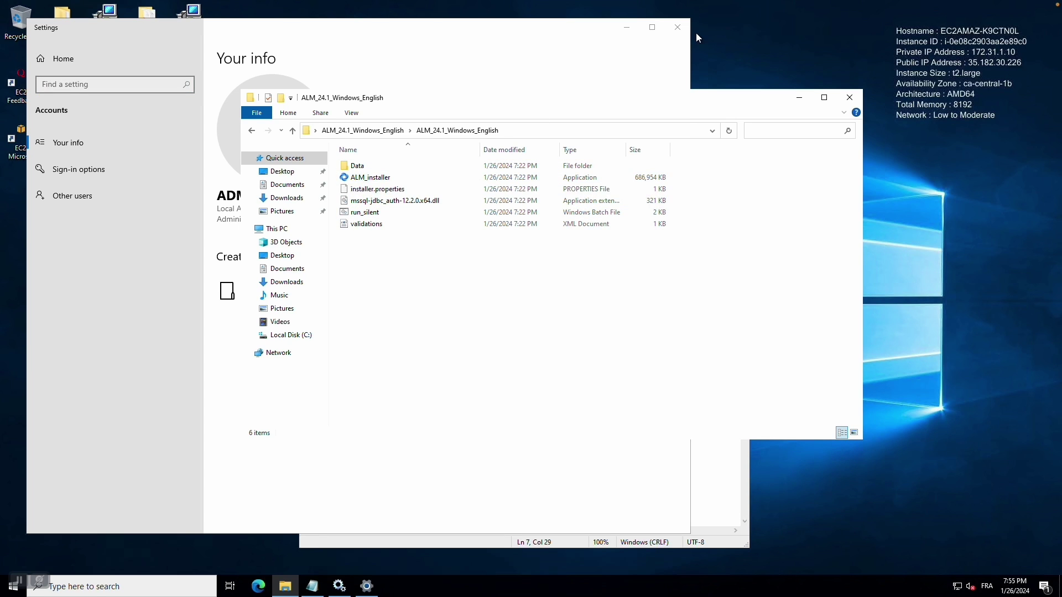
click(677, 27)
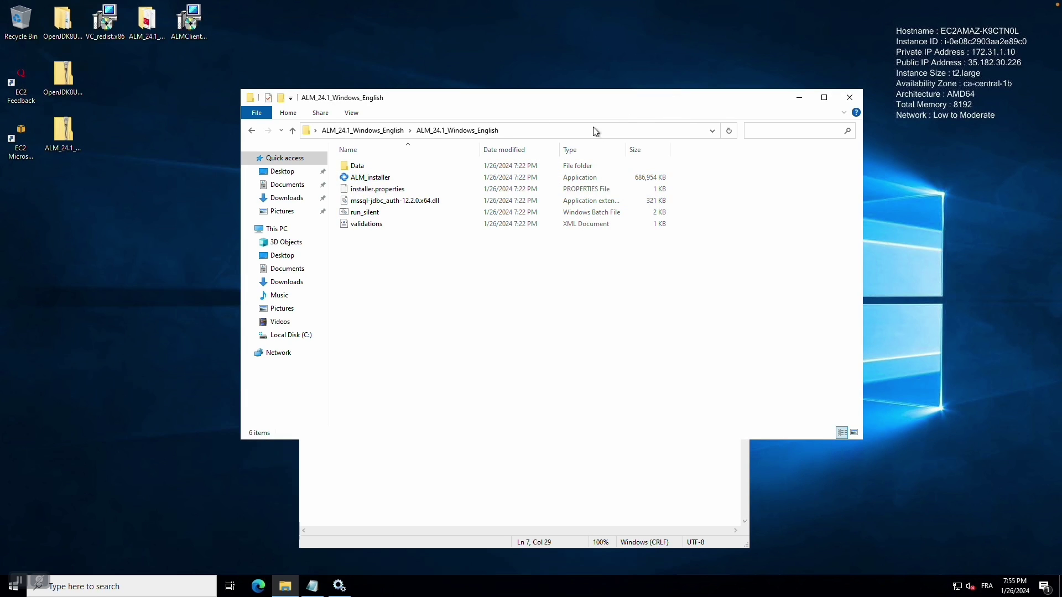
Step: Select ALM_installer and bring up its context menu
right_click(398, 178)
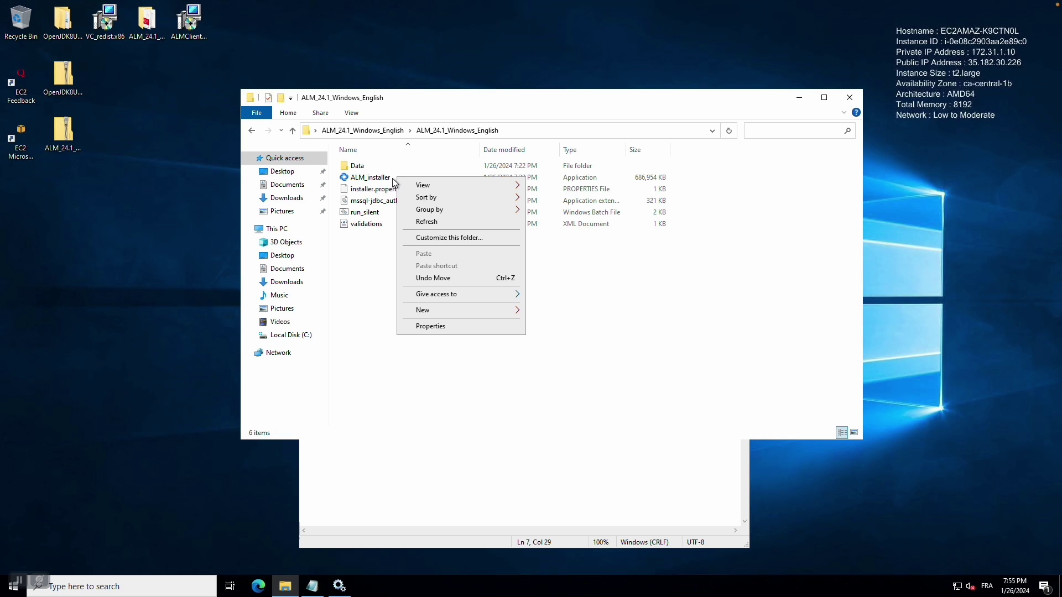
click(378, 260)
click(379, 180)
right_click(379, 181)
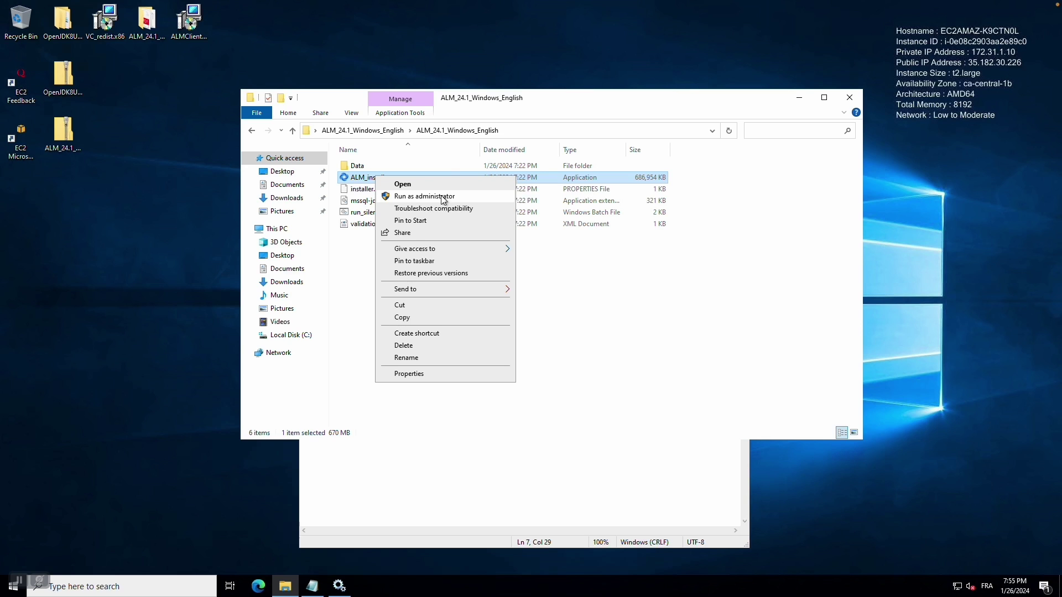
Step: Run ALM_installer as administrator to reach the ALM CE 24.1 Welcome page
click(445, 197)
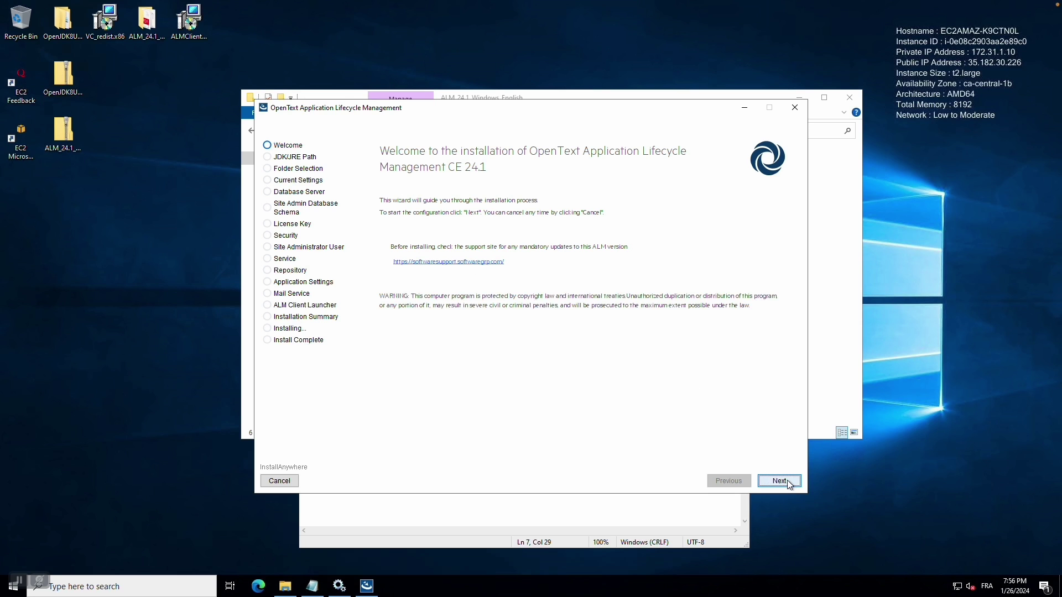
Step: Go past the Welcome page and accept the license terms to reach JDK/JRE Folder Selection
click(780, 481)
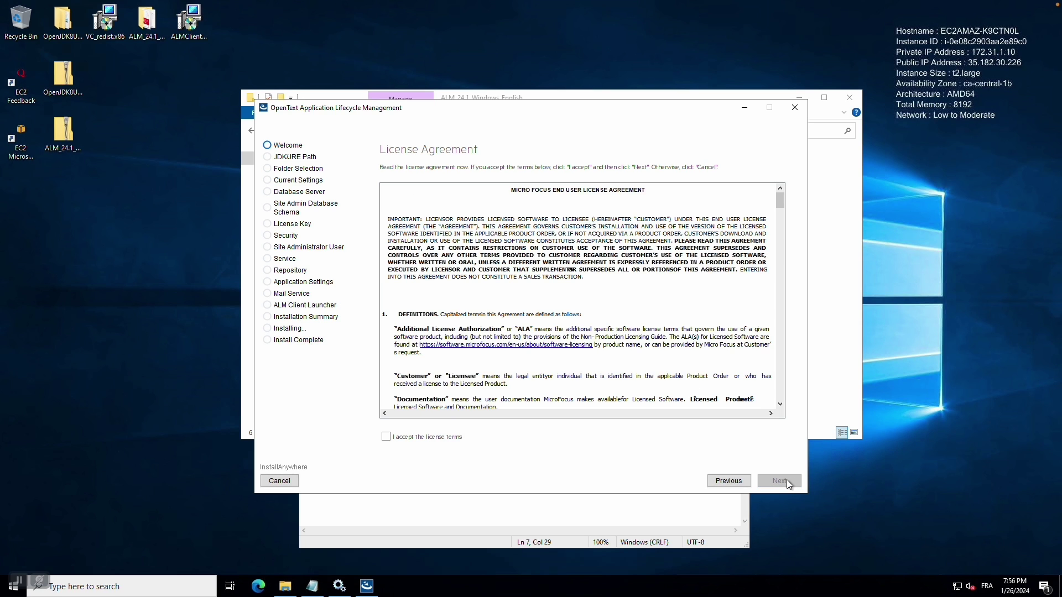
click(450, 441)
click(789, 482)
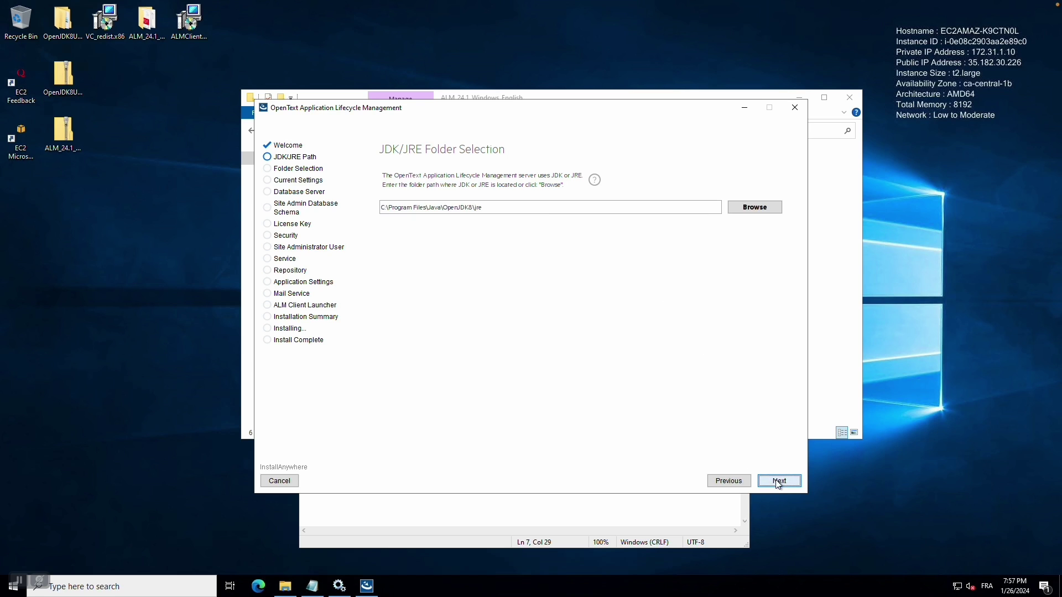
Step: Keep the default JDK/JRE folder and the C:\Program Files\Micro Focus installation folder, then open the Database type list
click(779, 482)
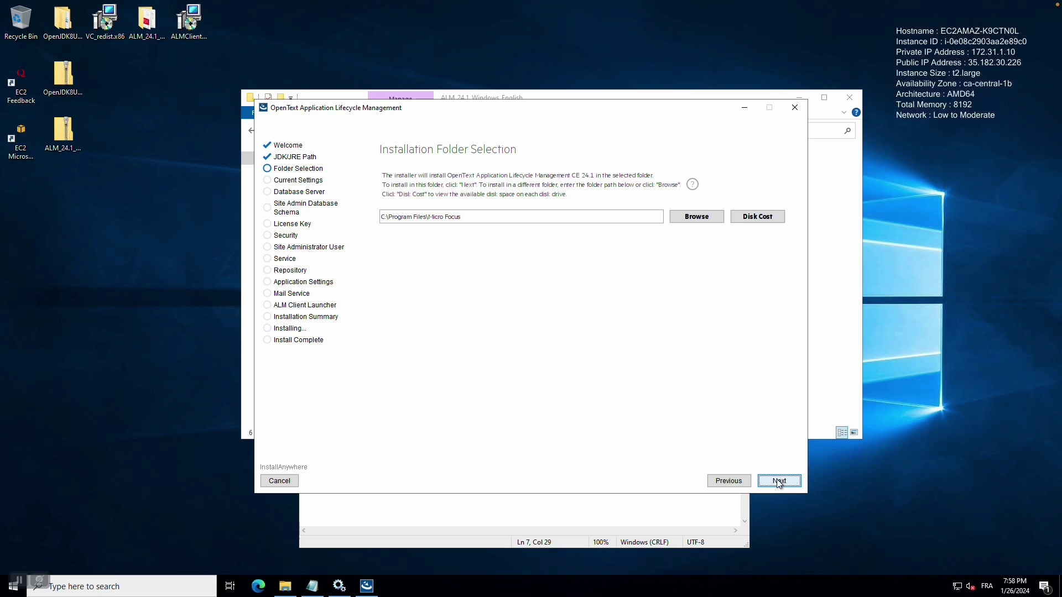
click(780, 482)
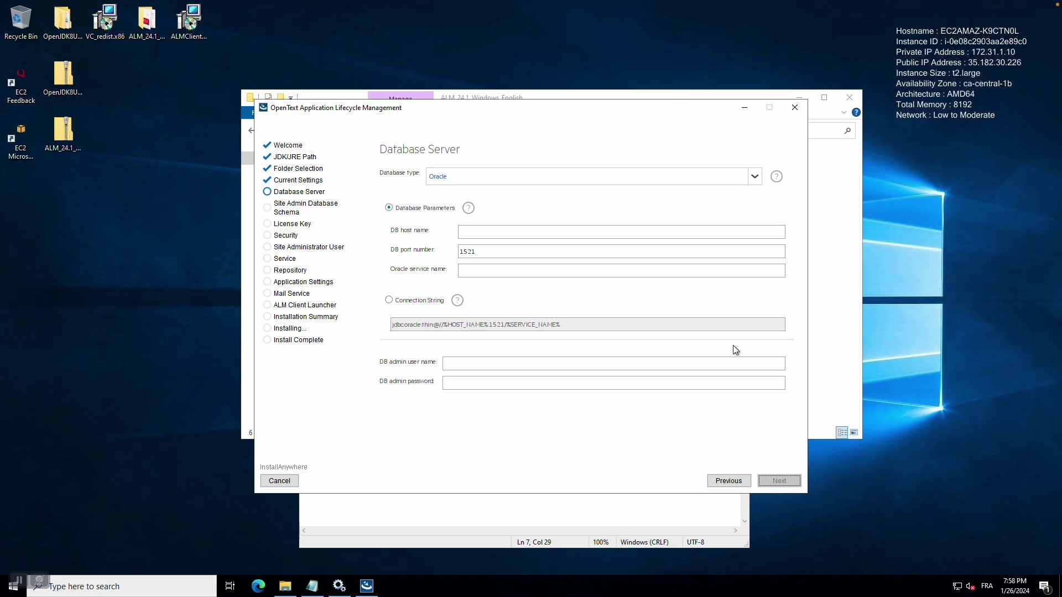
click(755, 176)
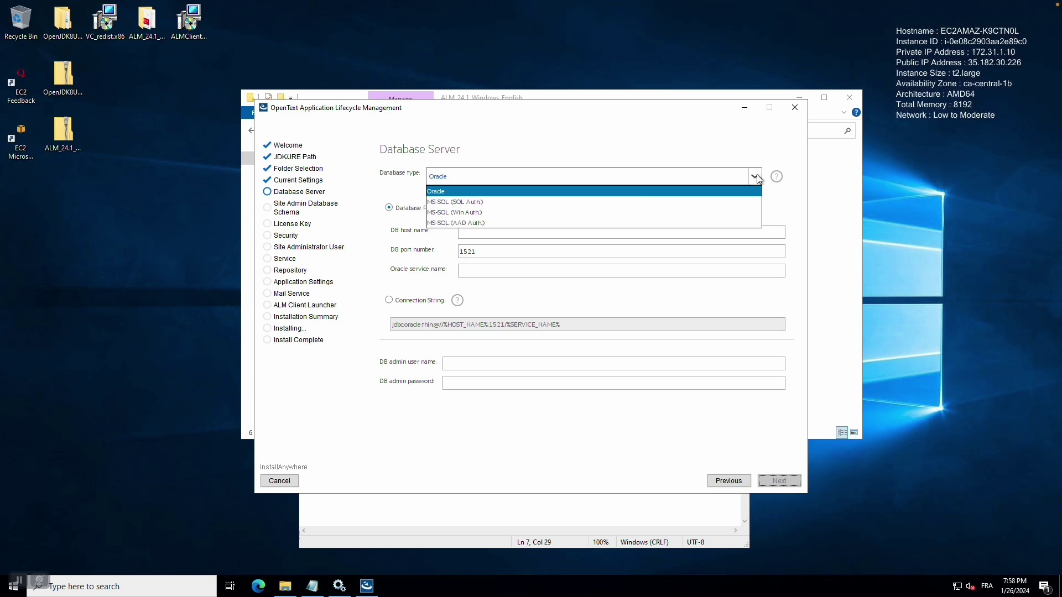
Step: Configure an MS-SQL (SQL Auth) database on host 172.31.1.1 with user sa and the admin password
click(569, 204)
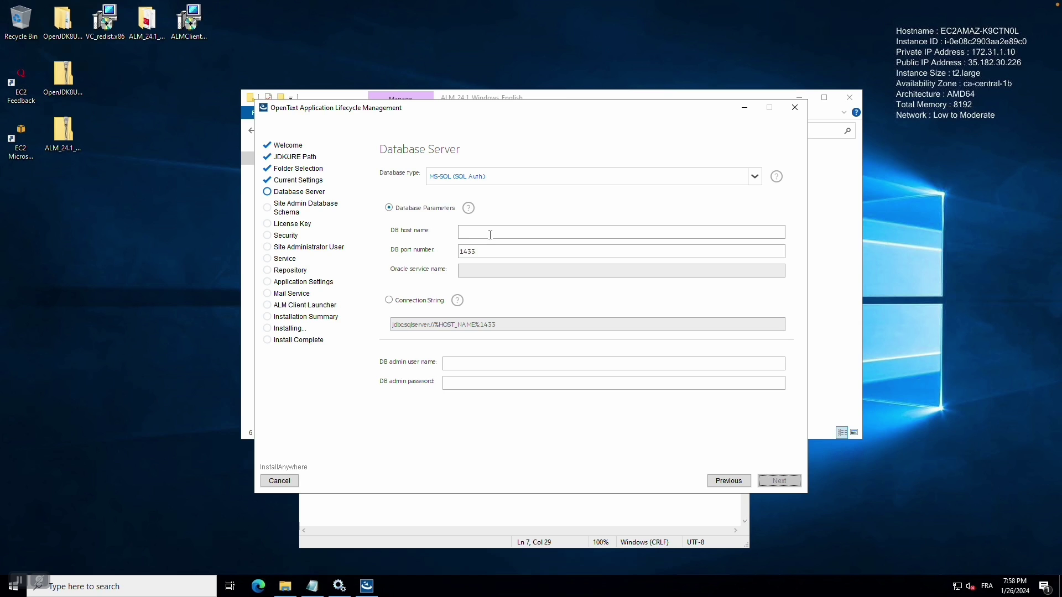
click(490, 236)
text(172.31.1.1)
key(BackSpace)
text(a)
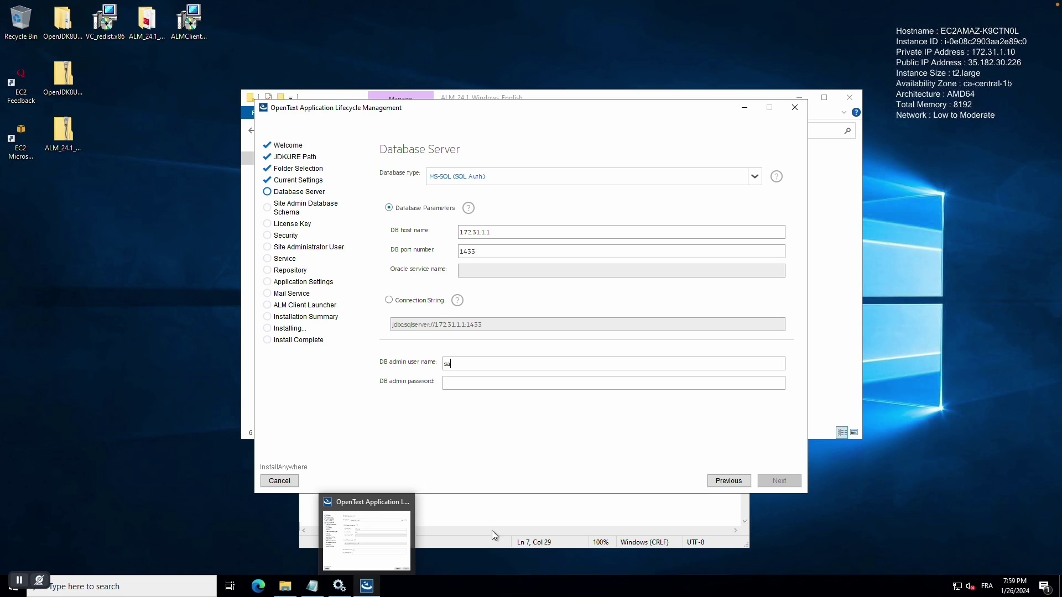
click(473, 378)
key(ctrl+v)
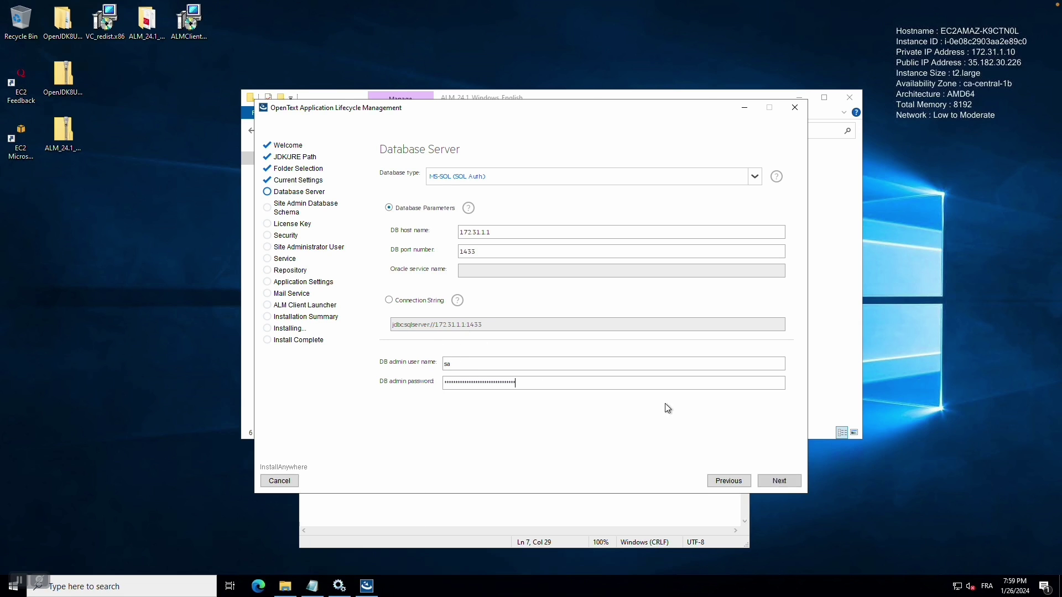
click(784, 484)
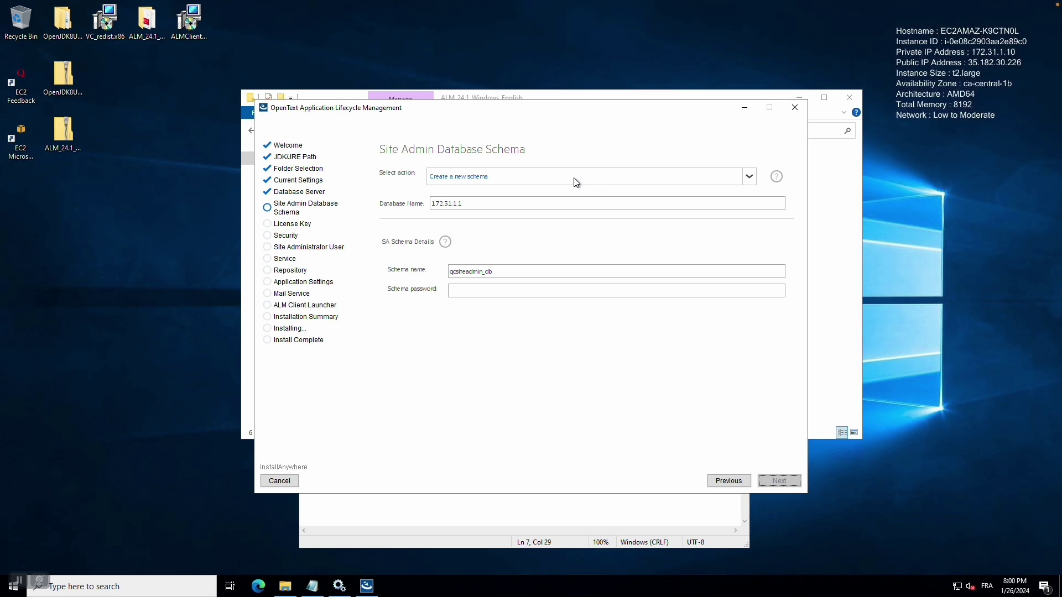
Step: Set the site admin database to demo_qcsiteadmin_db with its schema password and continue
click(482, 203)
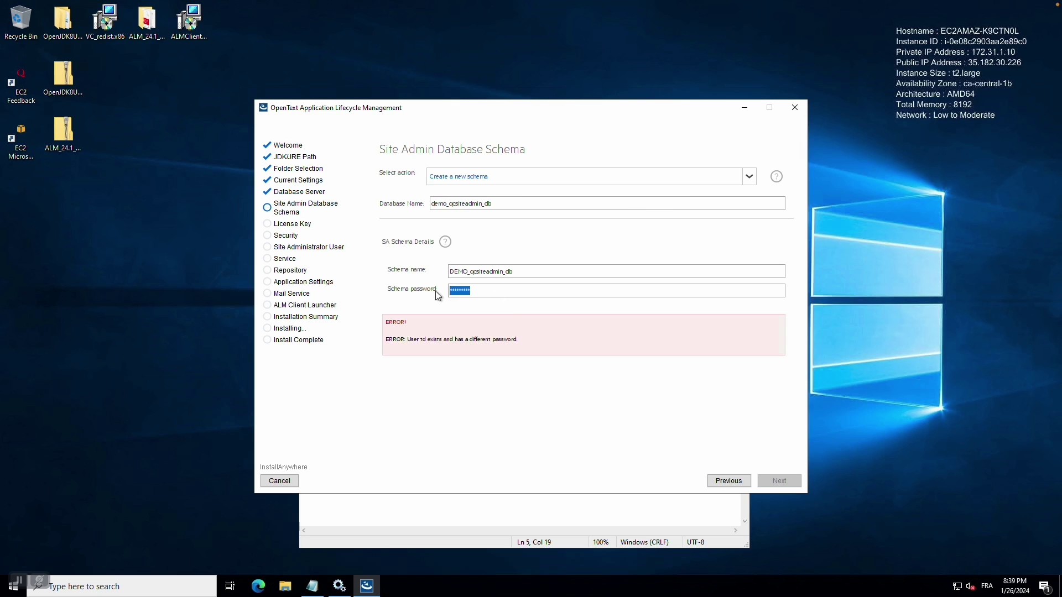
key(ctrl+v)
click(779, 482)
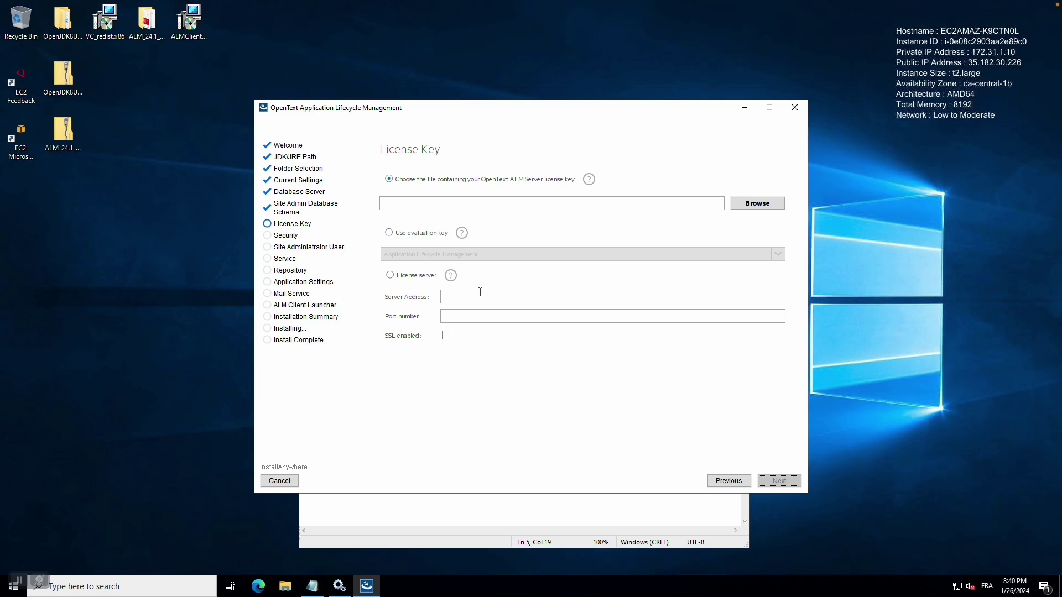
Step: Use the Application Lifecycle Management evaluation license key and continue
click(427, 232)
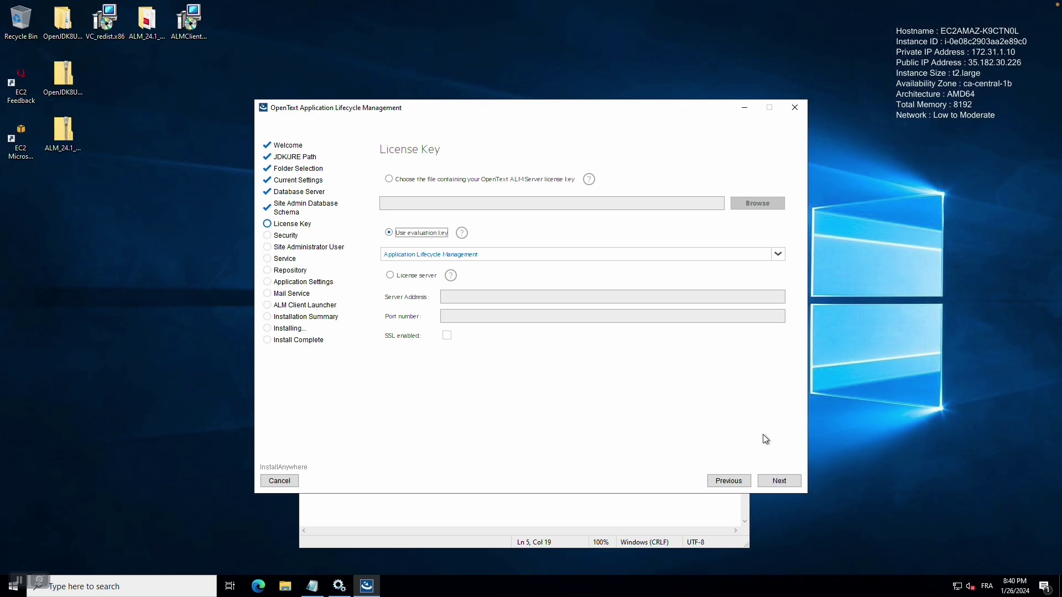
click(786, 483)
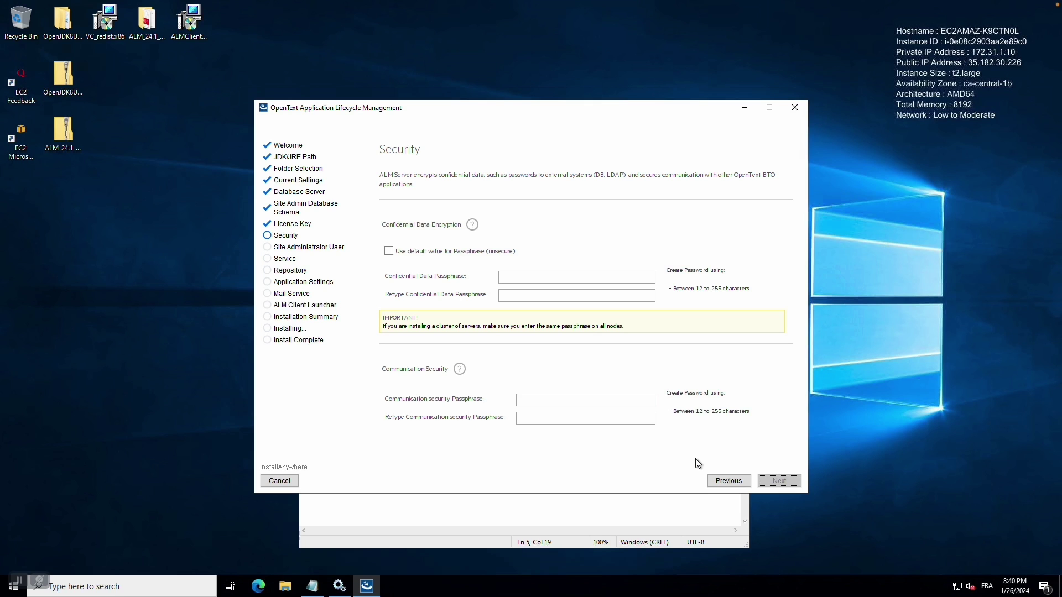
Step: Copy the passphrase from Notepad and enter it twice as the confidential data passphrase
click(650, 498)
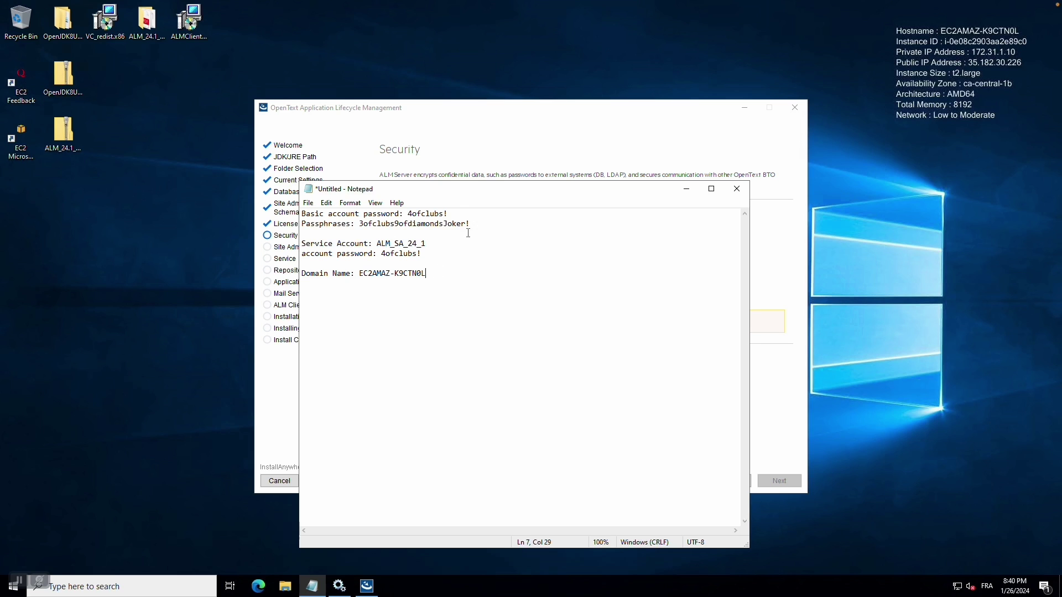
drag(470, 224, 361, 224)
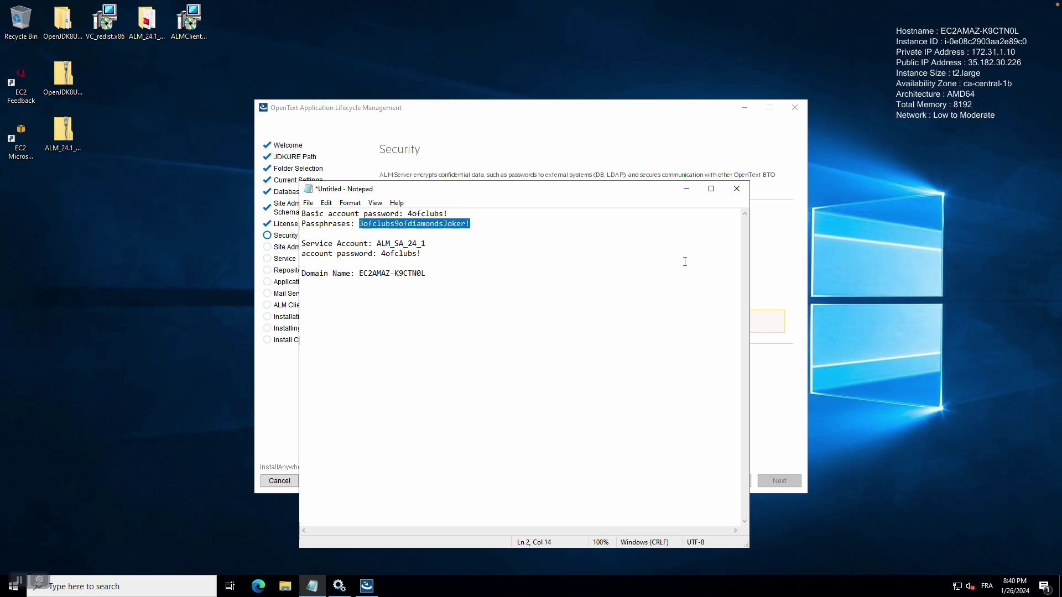
click(788, 254)
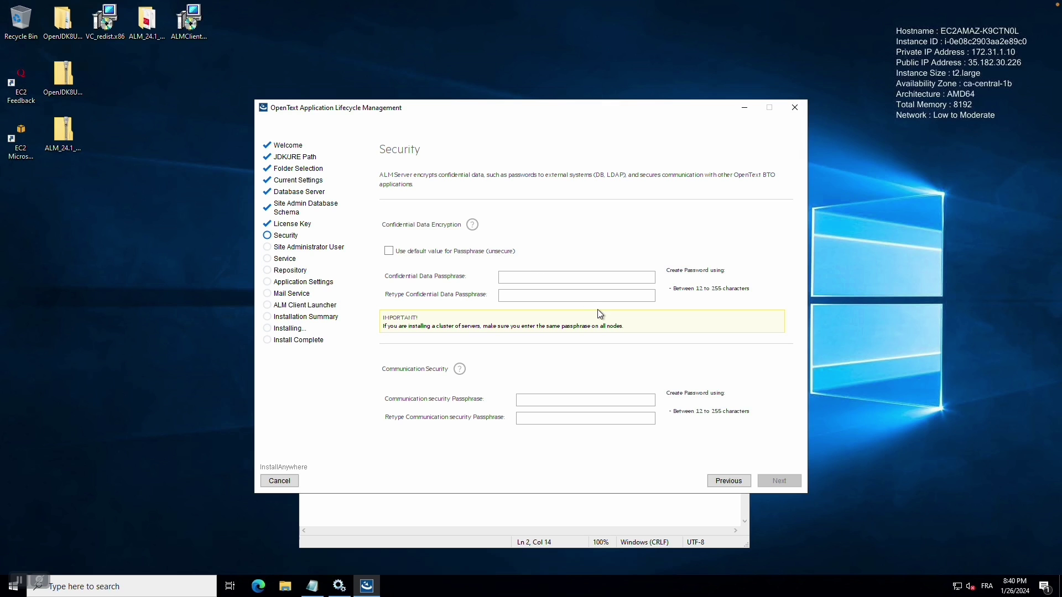
key(ctrl+v)
key(Tab)
key(ctrl+v)
Step: Enter the same passphrase twice as the communication security passphrase and continue
click(546, 401)
key(ctrl+v)
key(Tab)
key(ctrl+v)
click(780, 482)
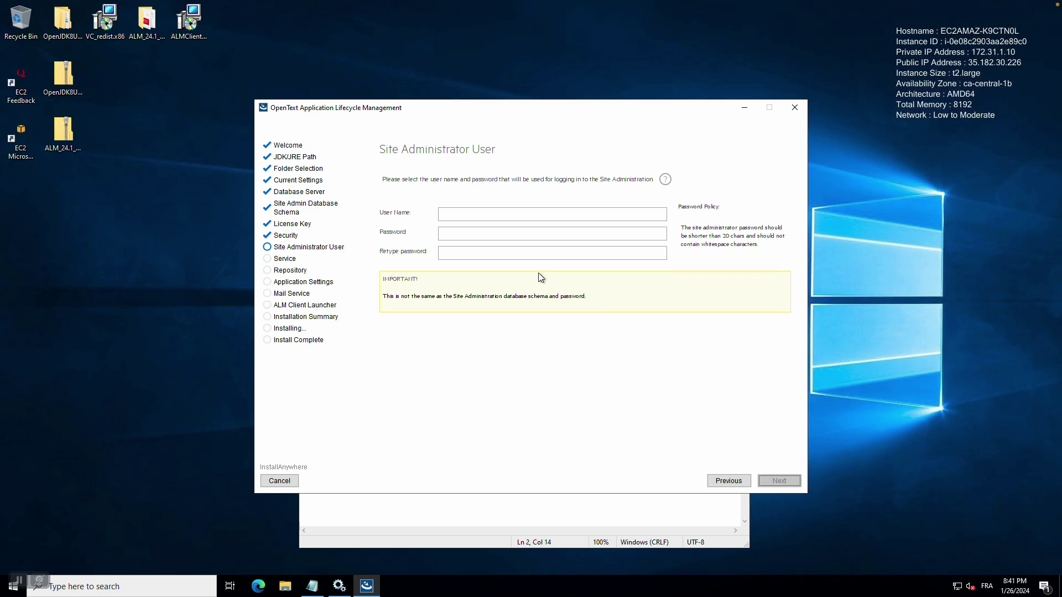
Step: Make Administrator the site administrator, pasting its Notepad password into both password fields
click(486, 218)
text(Administrator)
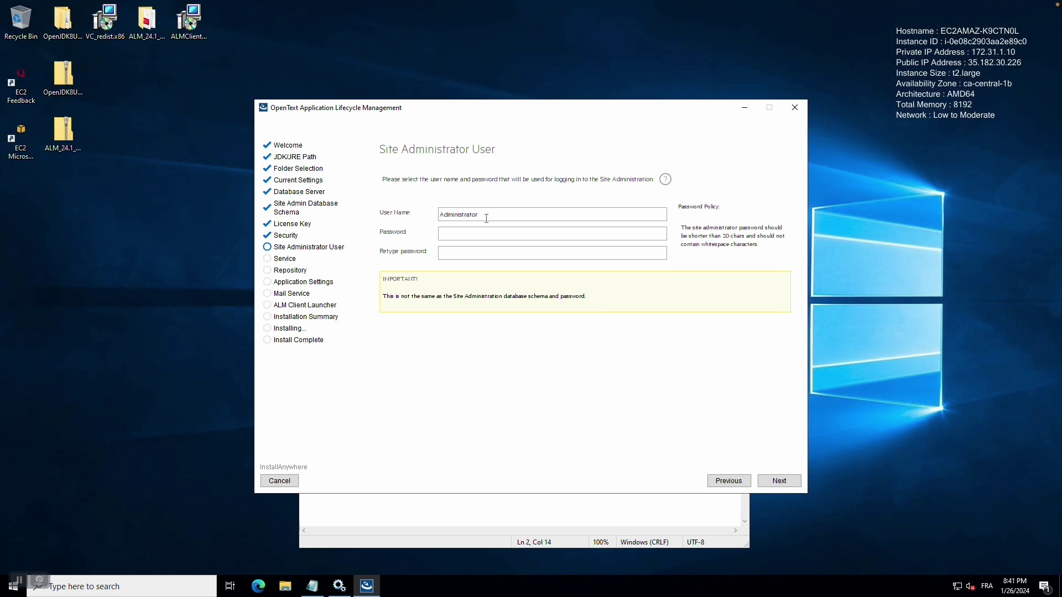
click(561, 498)
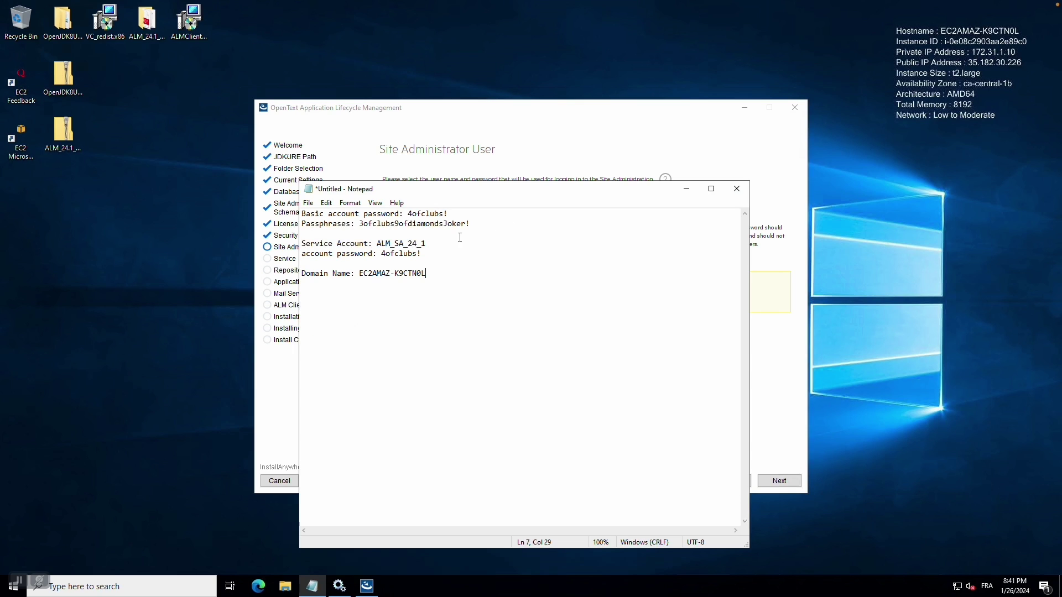
drag(423, 254, 381, 254)
click(780, 365)
click(479, 232)
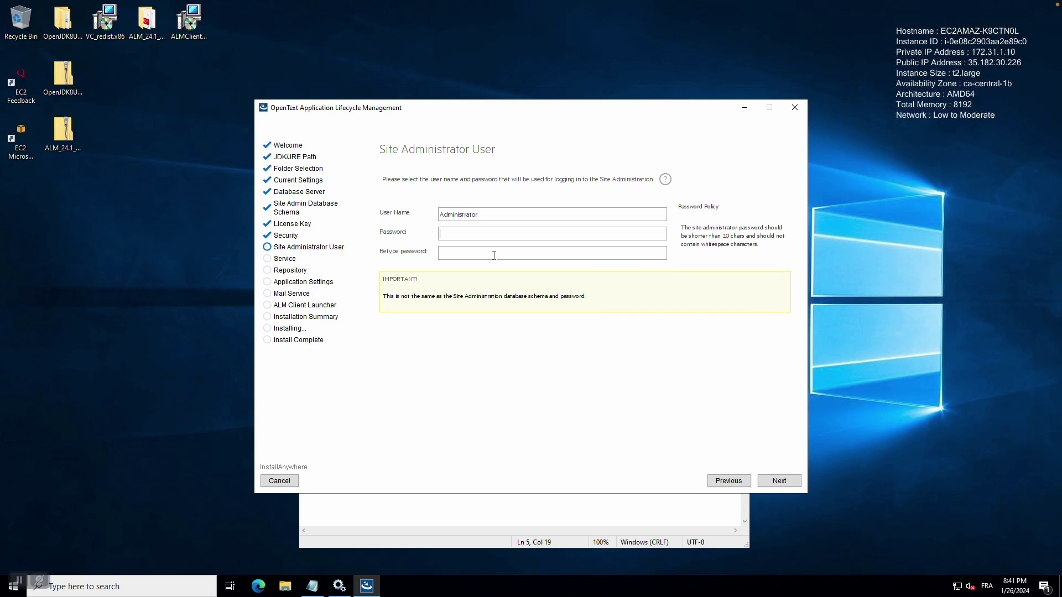
key(ctrl+v)
key(Tab)
key(ctrl+v)
click(786, 480)
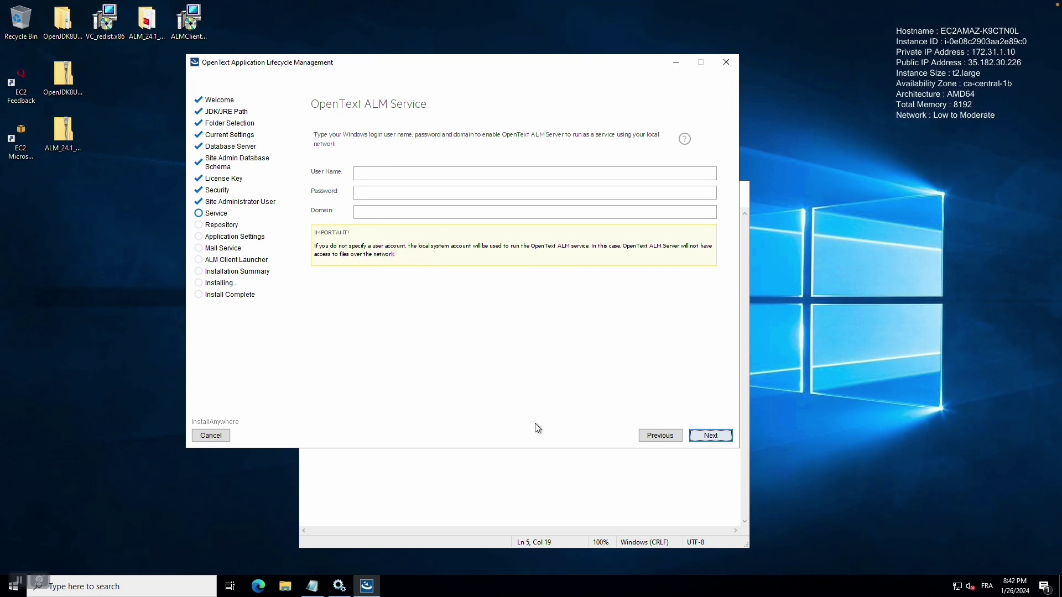
Step: Fill in the service account user name and password copied from Notepad
click(531, 481)
drag(435, 246, 376, 245)
key(ctrl+c)
click(395, 173)
key(ctrl+v)
click(481, 420)
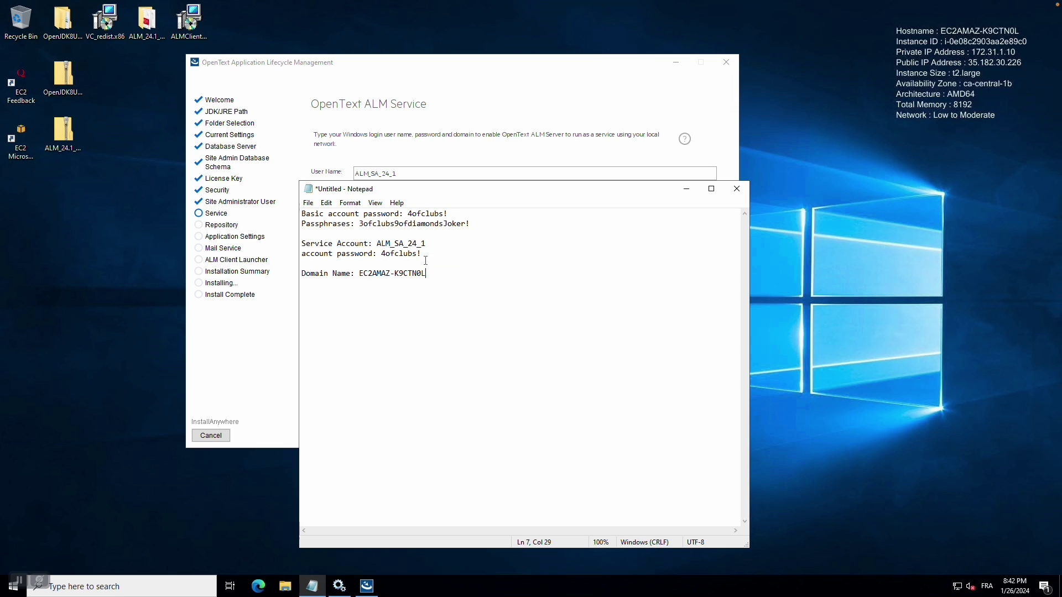
drag(423, 254, 396, 253)
click(485, 155)
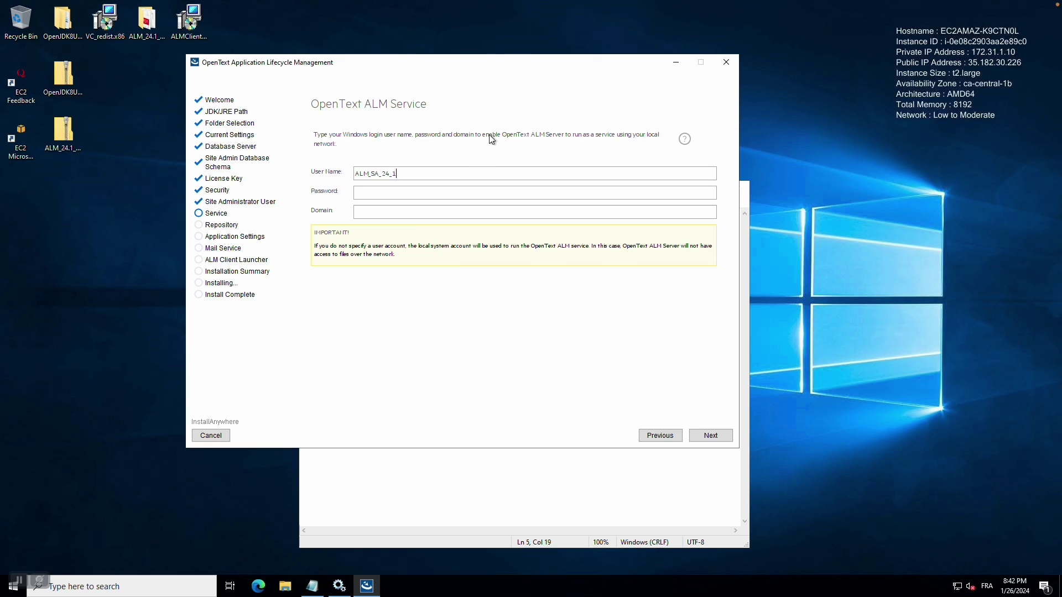
click(401, 193)
key(ctrl+v)
Step: Fill in the service account's domain from Notepad and submit the Service page
click(502, 453)
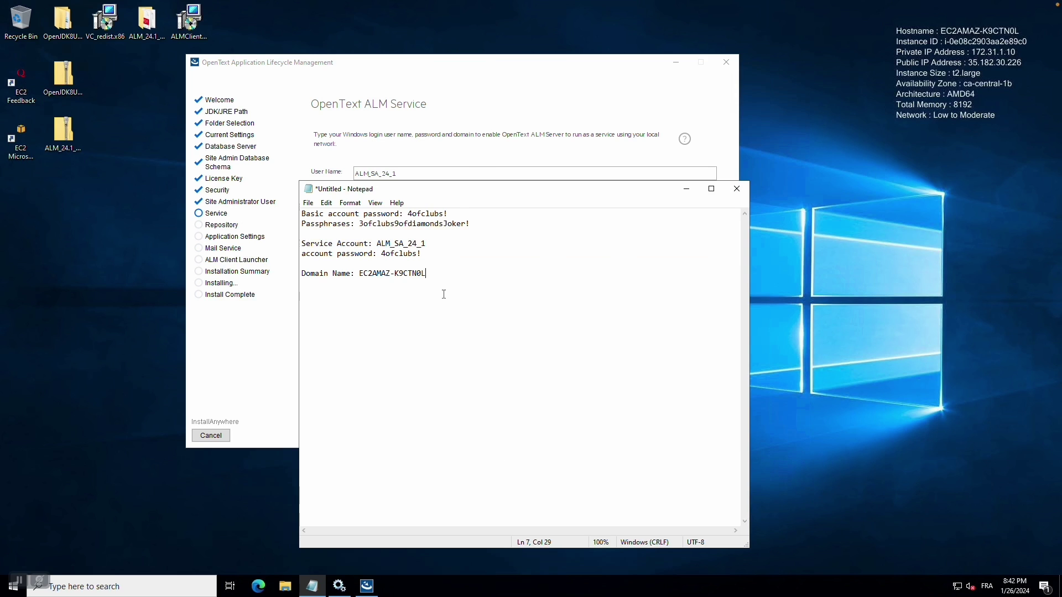
drag(429, 273, 360, 276)
key(ctrl+c)
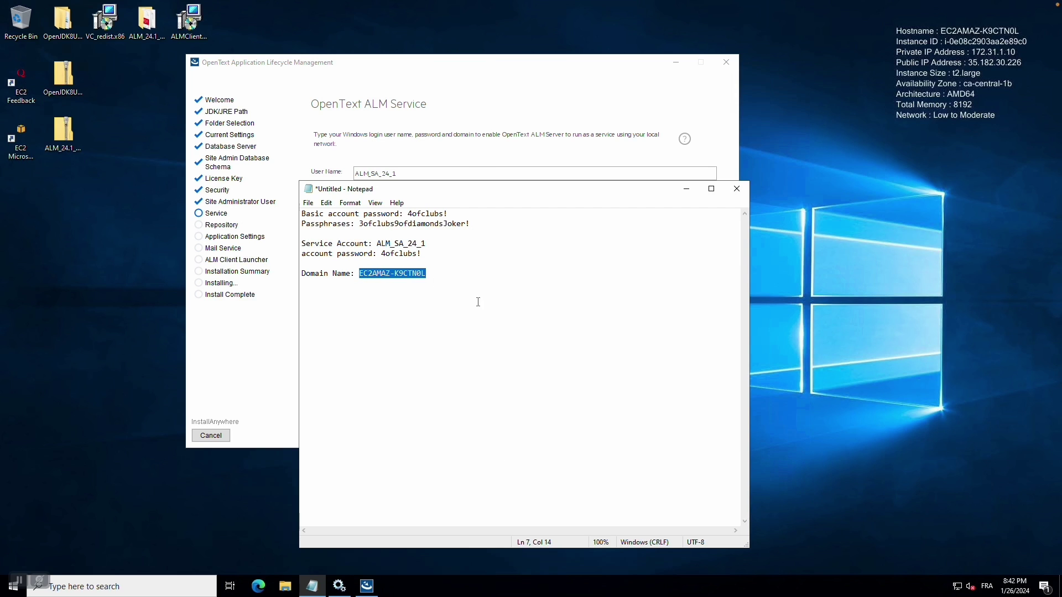
click(485, 97)
key(ctrl+v)
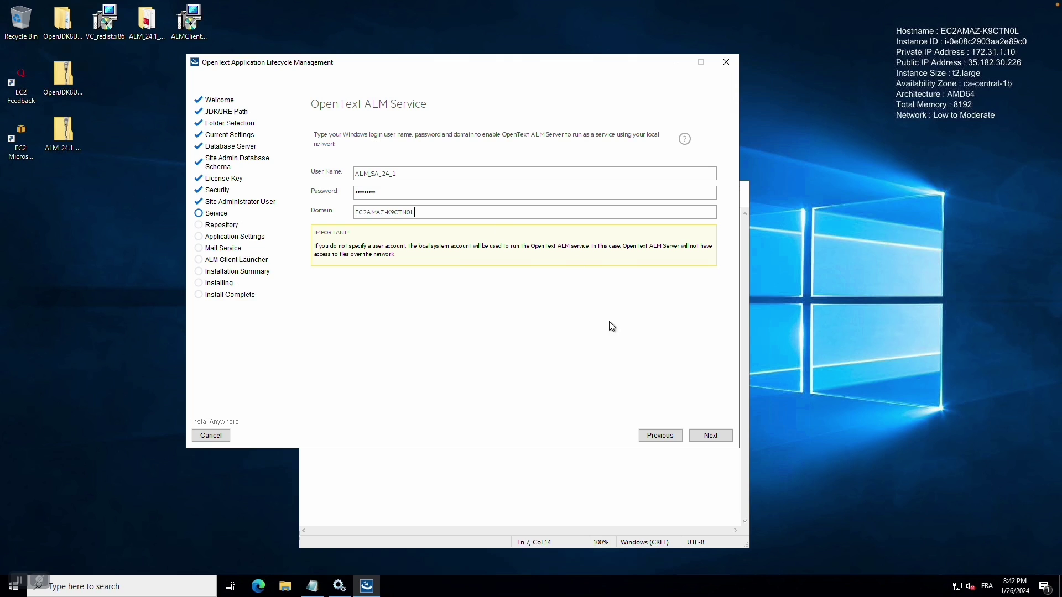
click(713, 438)
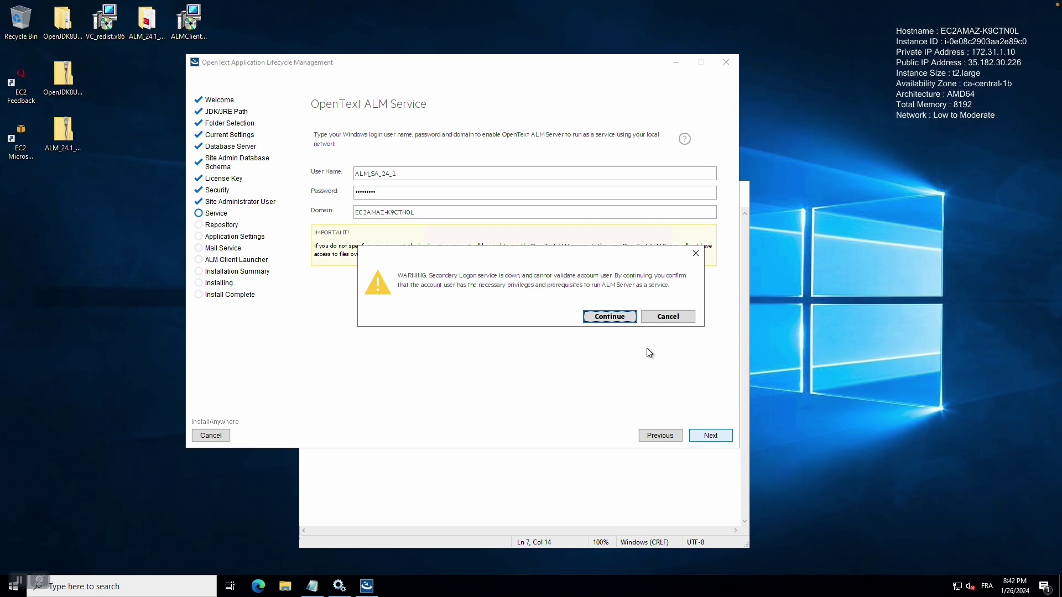
click(119, 586)
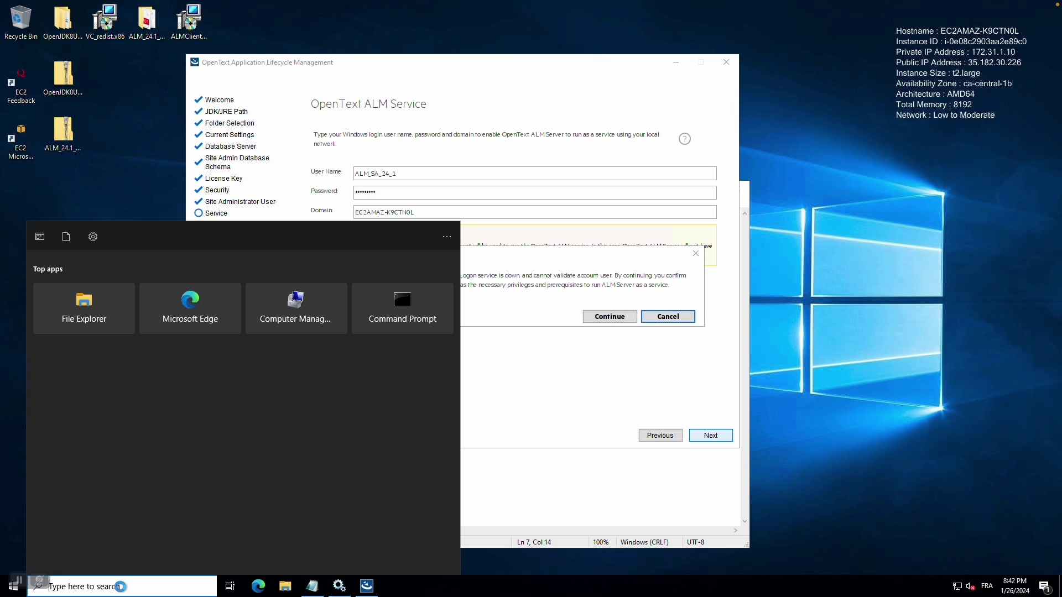
text(services)
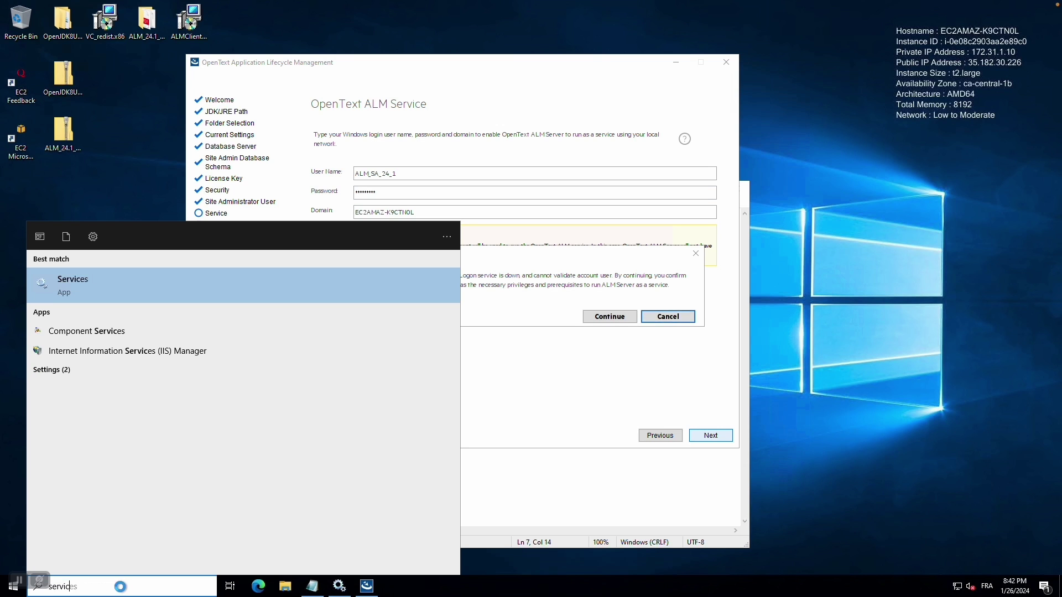
key(Escape)
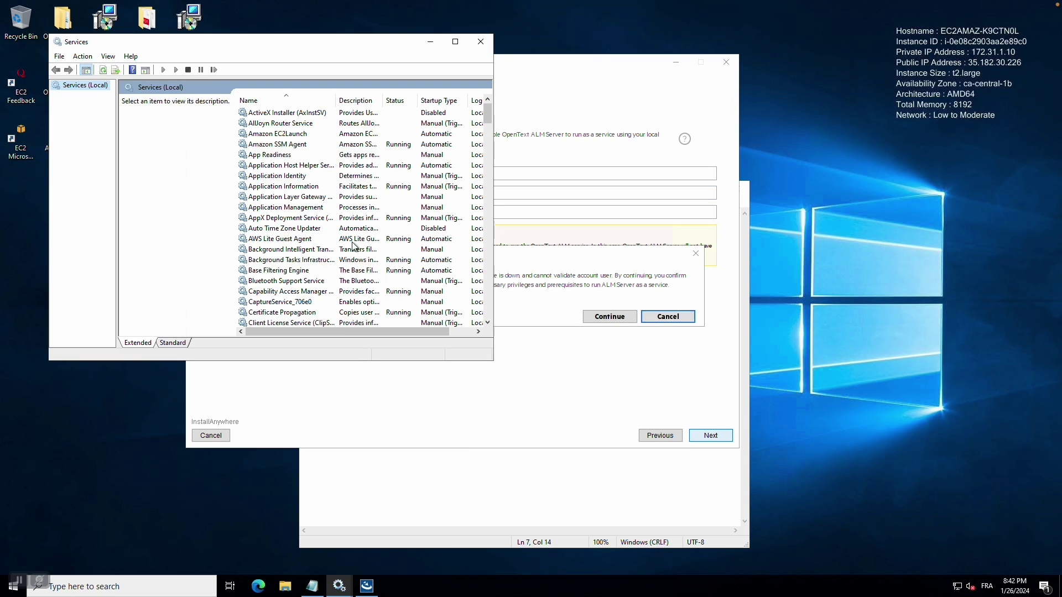
click(273, 231)
key(s)
scroll(291, 250, down, 1)
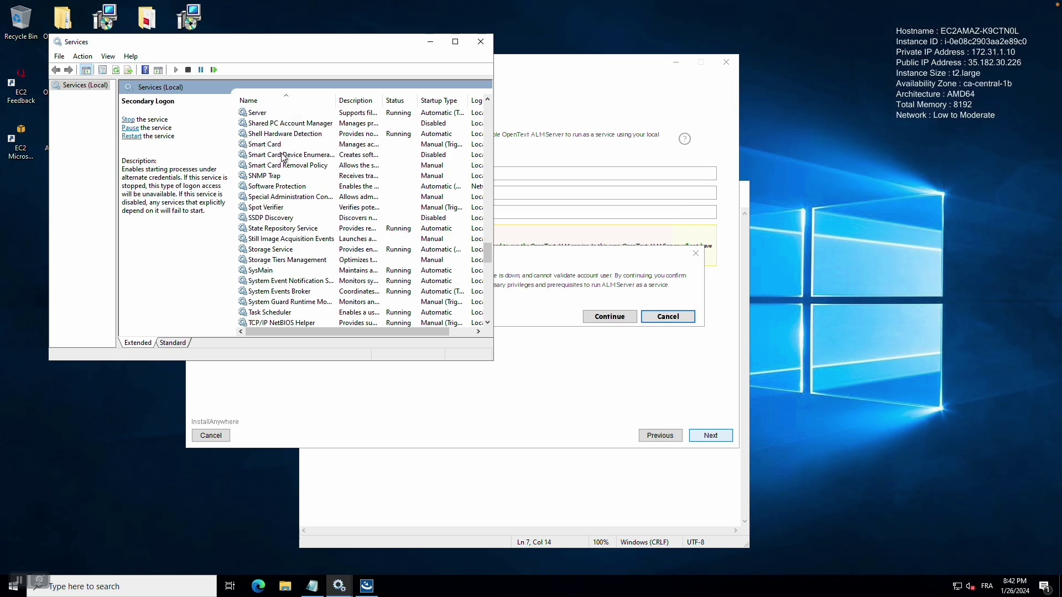
scroll(288, 160, up, 1)
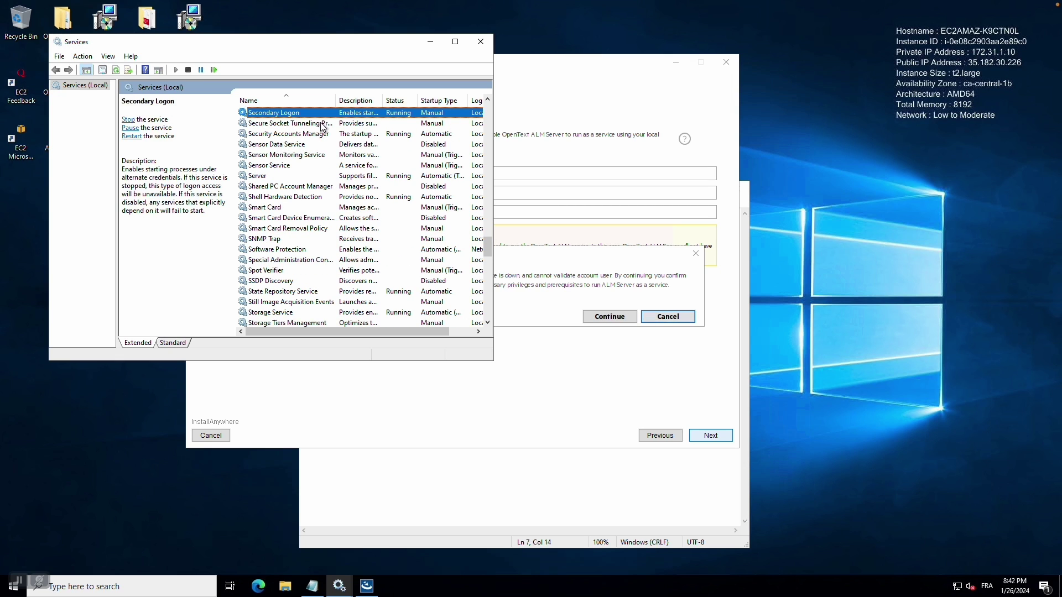
scroll(326, 128, up, 1)
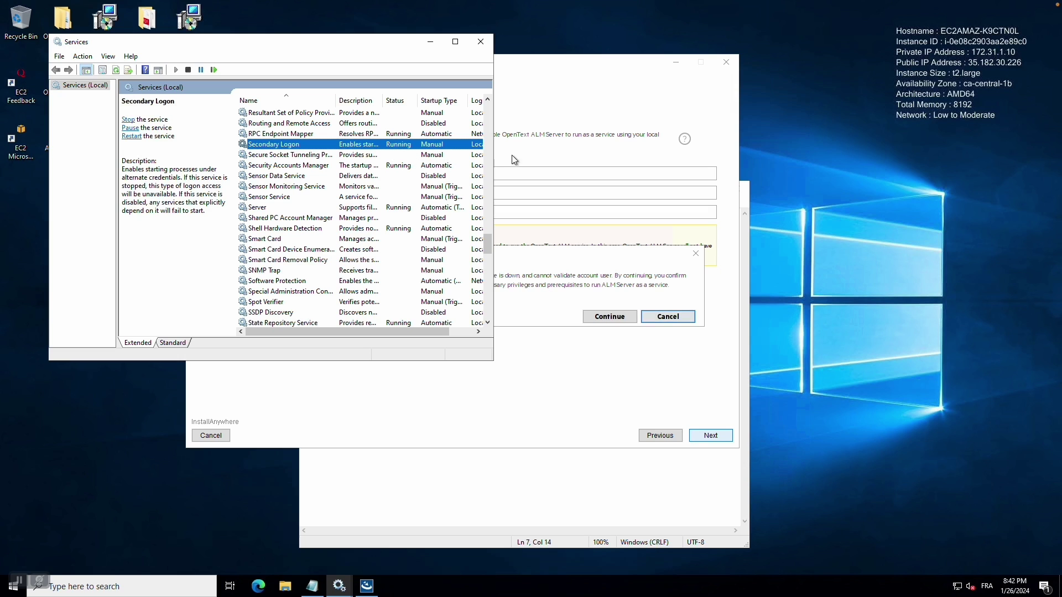
click(555, 108)
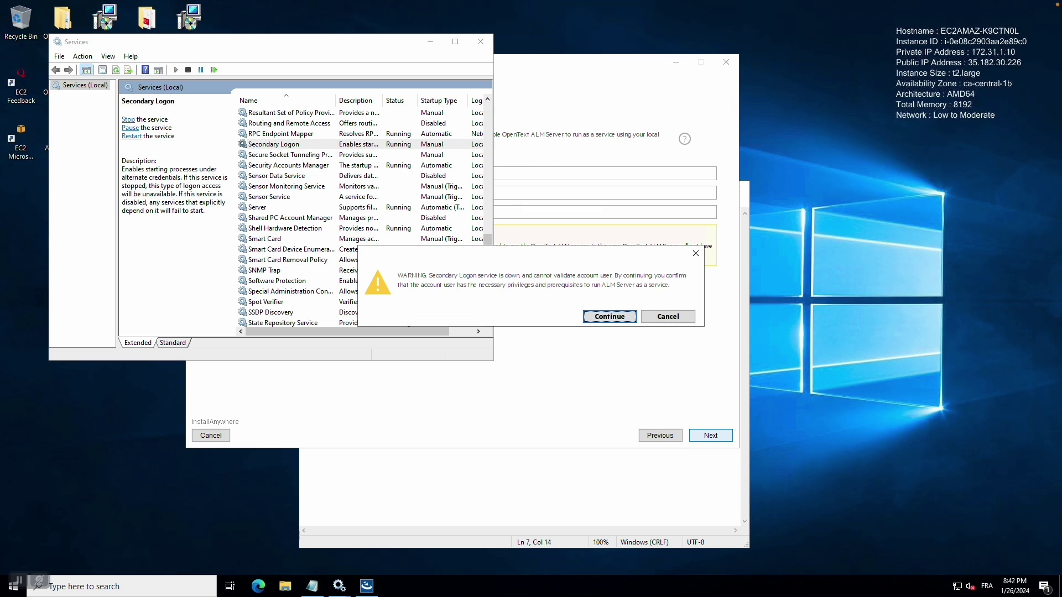
click(481, 41)
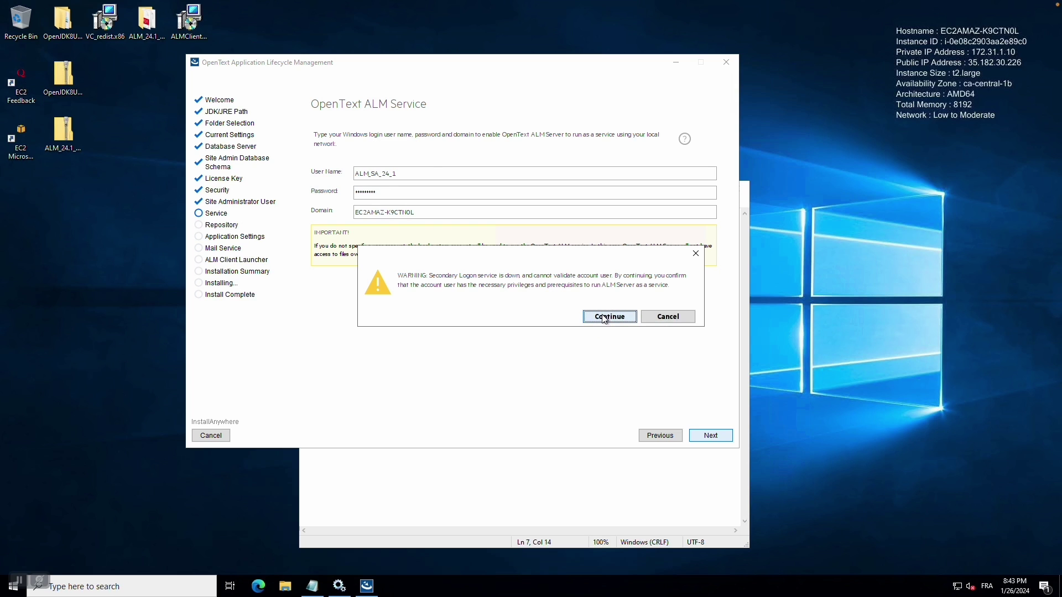
Step: Accept the Secondary Logon warning to proceed to Repository Path Selection
click(604, 317)
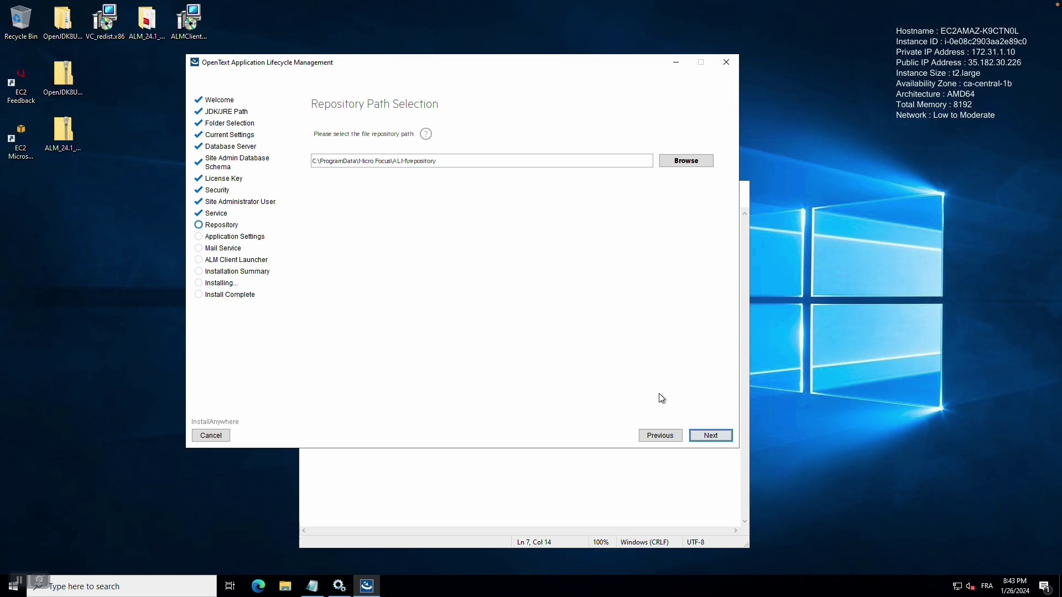
Step: Keep the default repository path, leave HTTP port 8080, and disable starting the ALM server after installation
click(711, 436)
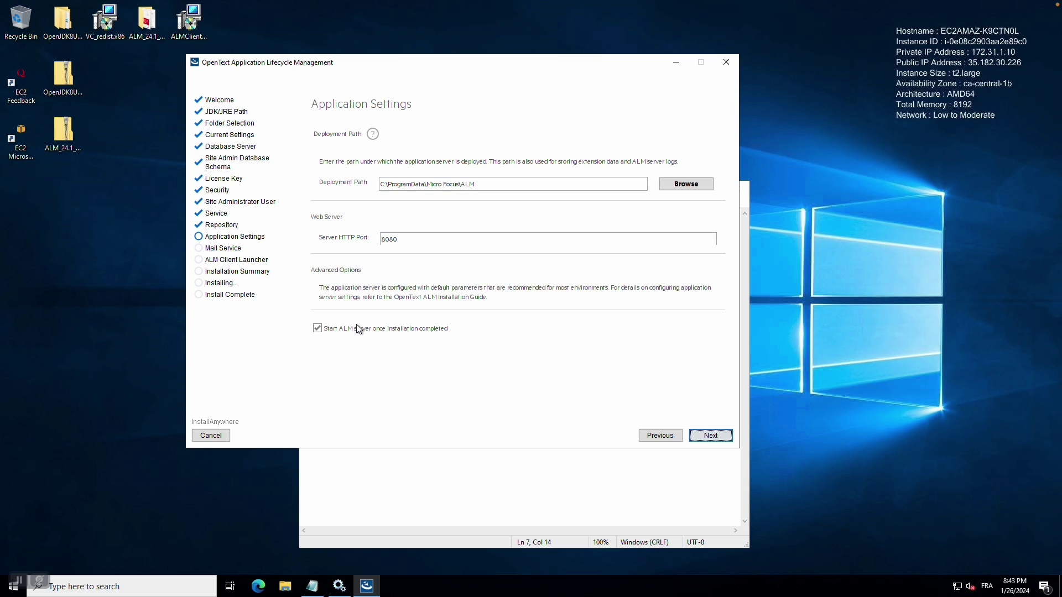
click(416, 239)
click(318, 330)
Step: On the Mail Server page, choose None as the notification mail protocol and proceed to ALM Client Launcher
click(708, 437)
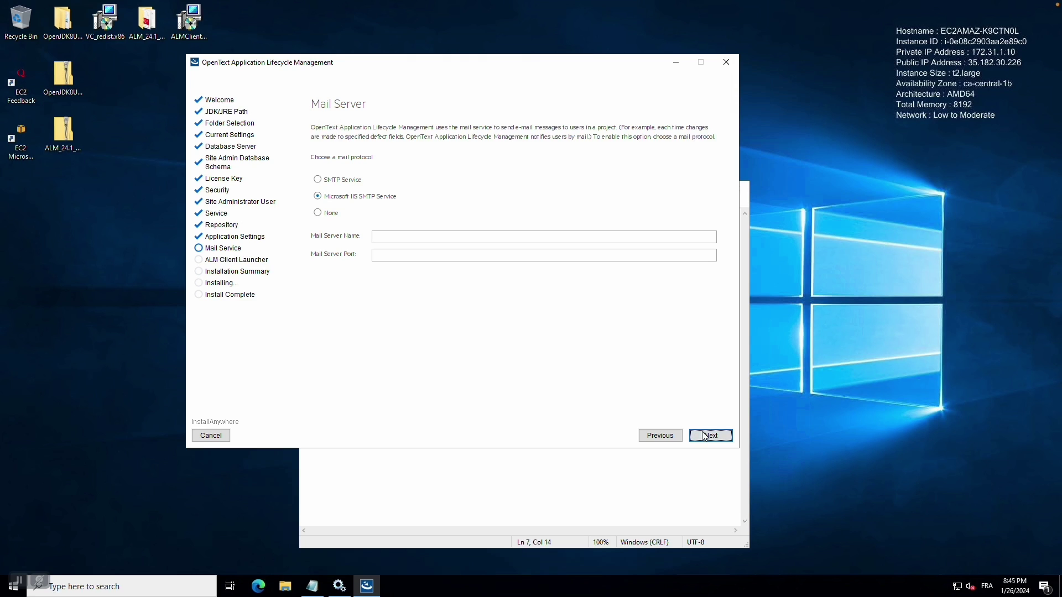
click(317, 213)
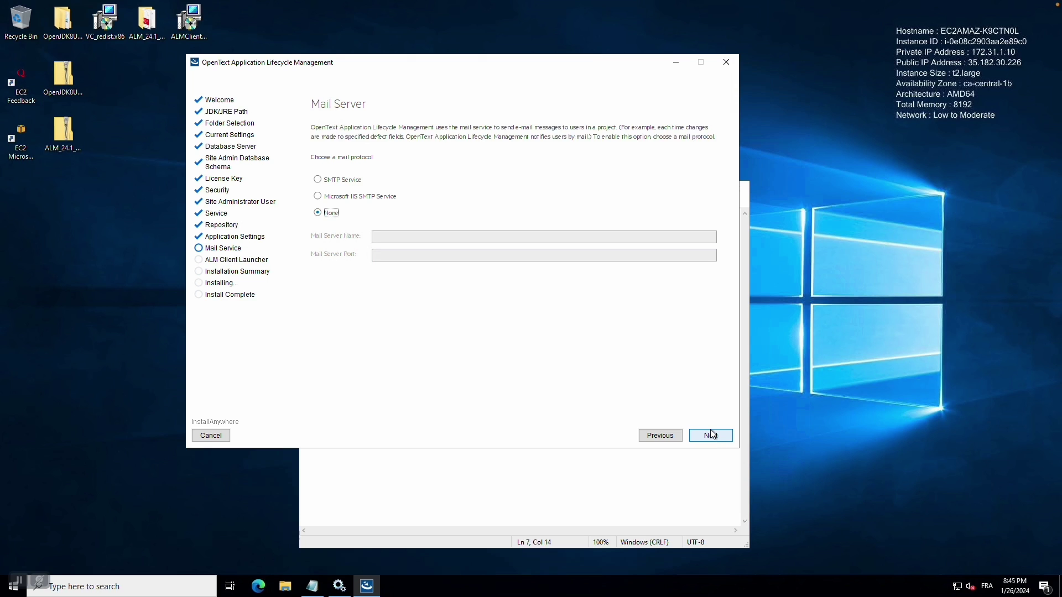
click(714, 438)
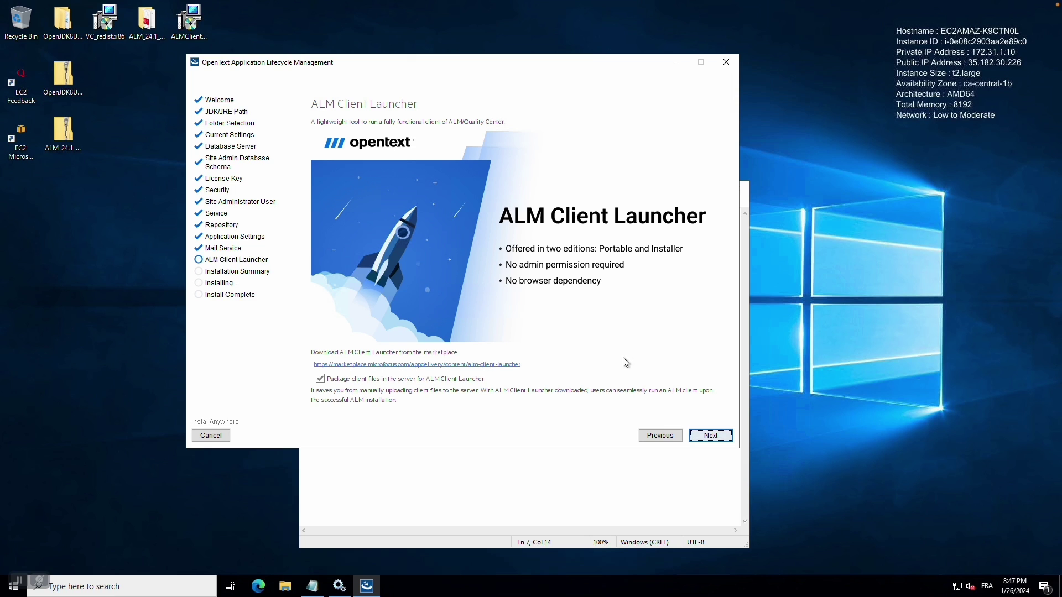
Step: Move past ALM Client Launcher, tick 'I acknowledge these changes', and reach Installation Summary
click(712, 438)
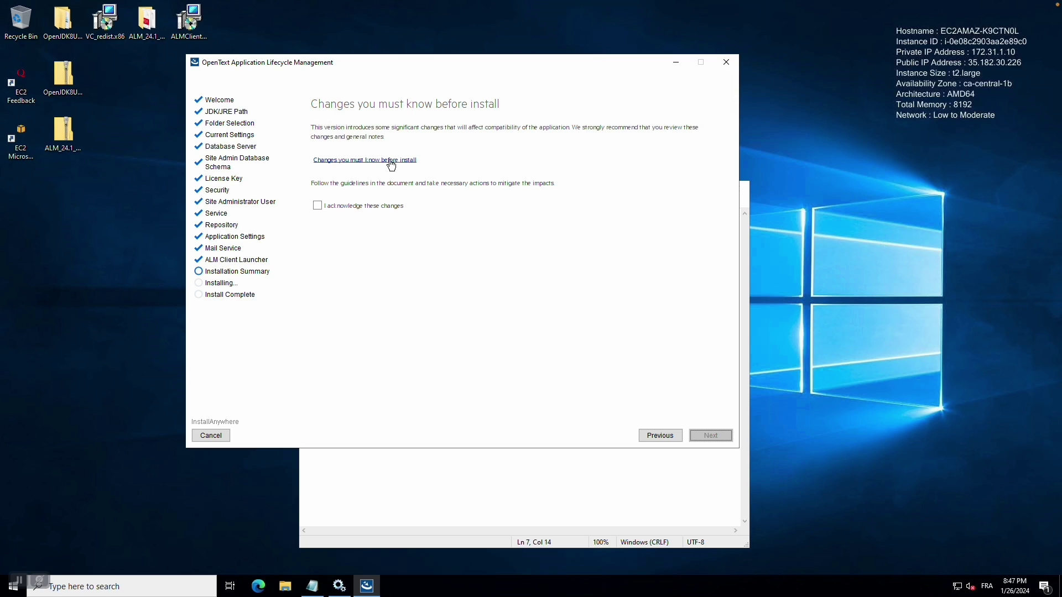
click(318, 207)
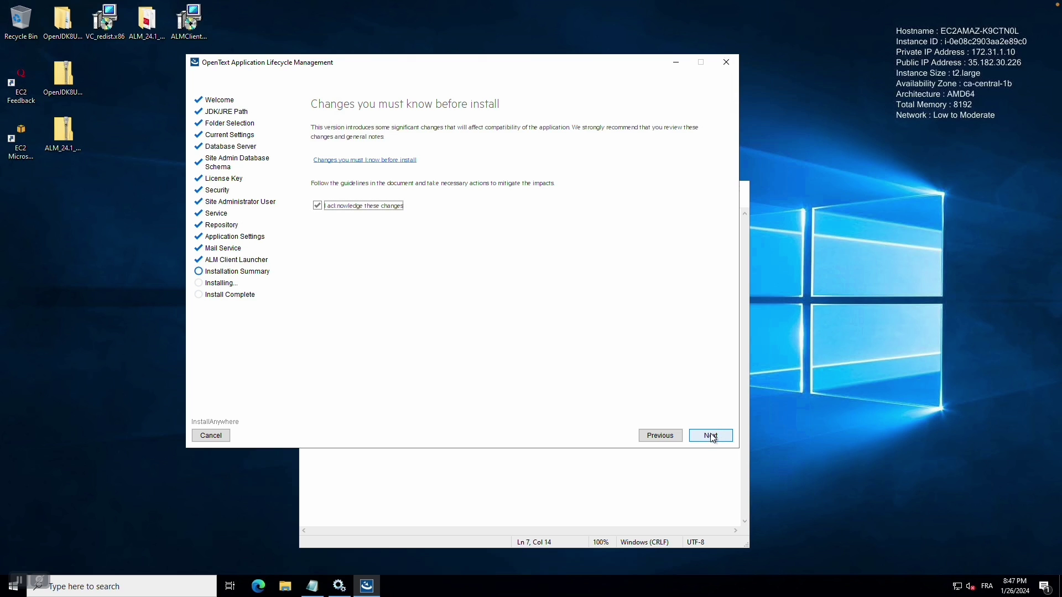
click(712, 437)
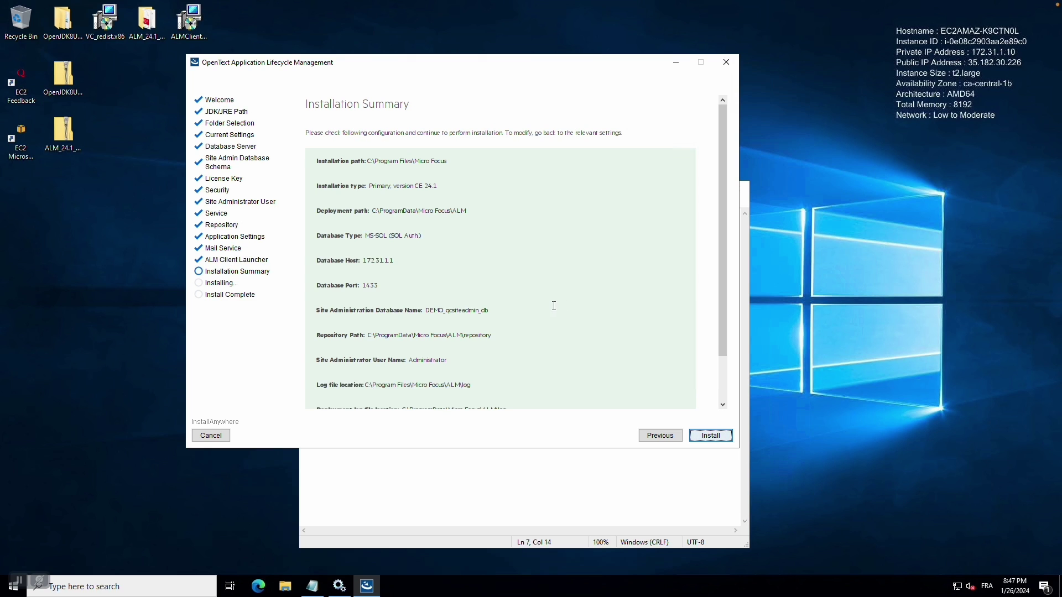
scroll(553, 306, down, 3)
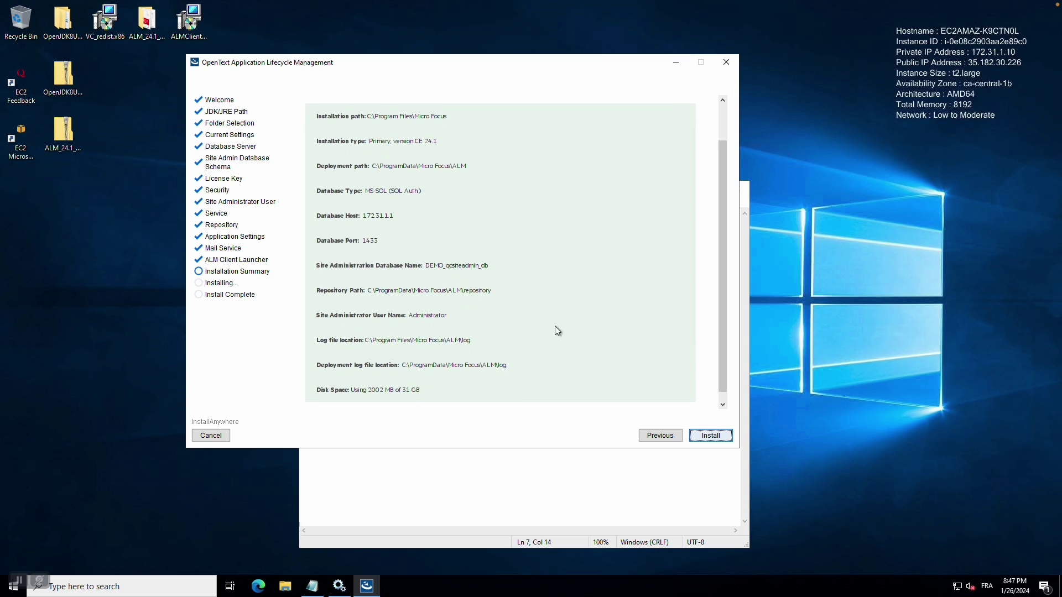
scroll(553, 332, up, 1)
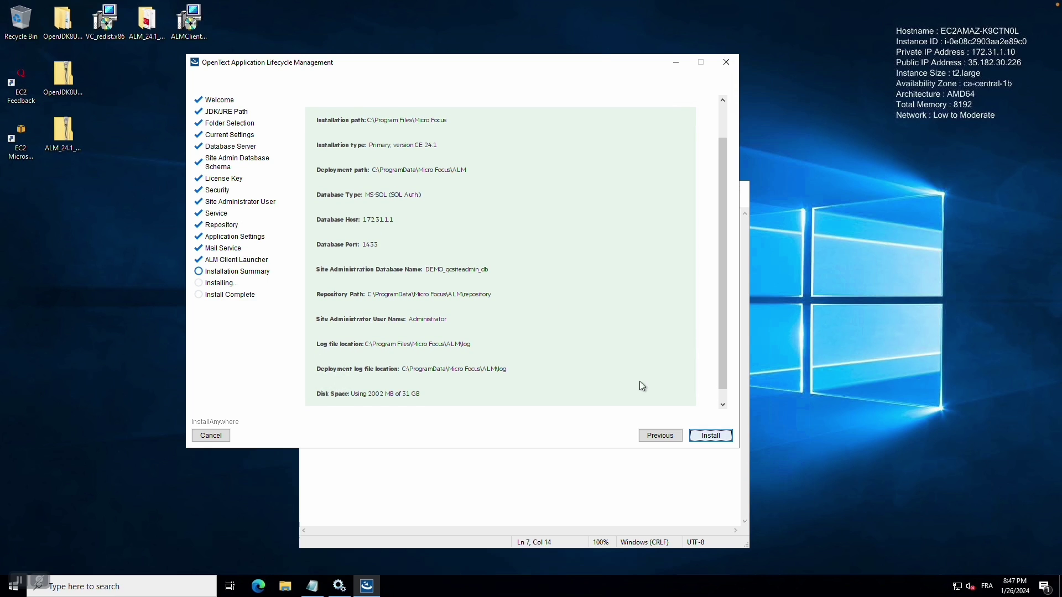
scroll(641, 385, up, 1)
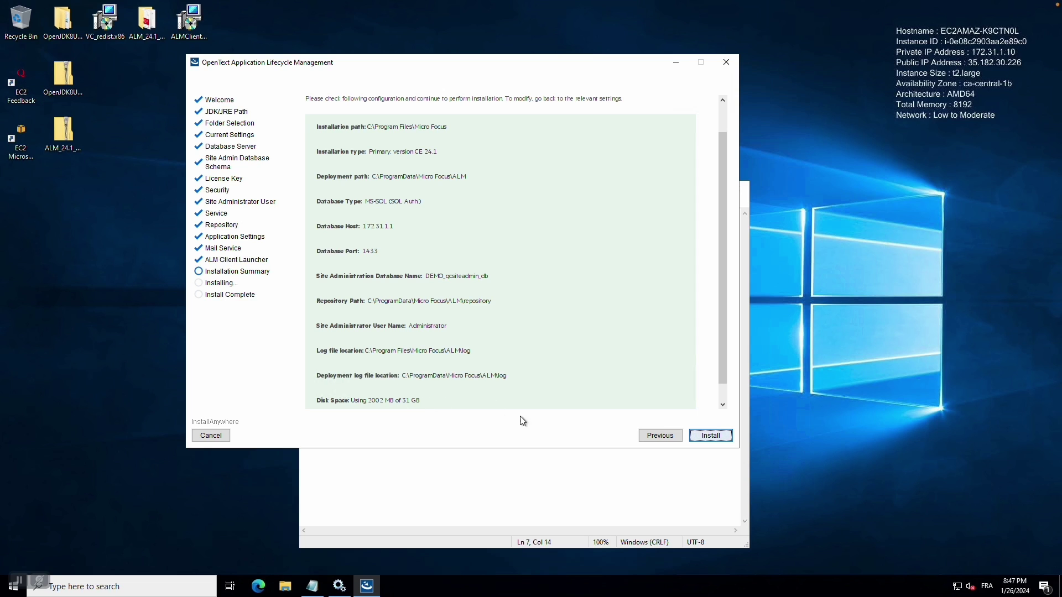
Step: Install ALM 24.1, continue past the Install Complete warnings, and close the installer with Done
click(712, 437)
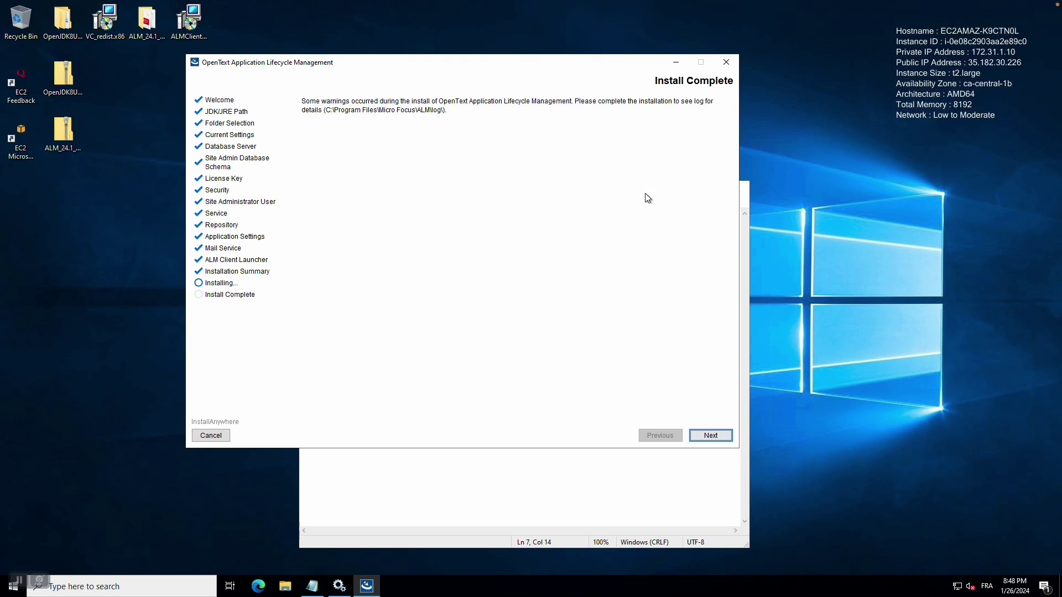
click(711, 436)
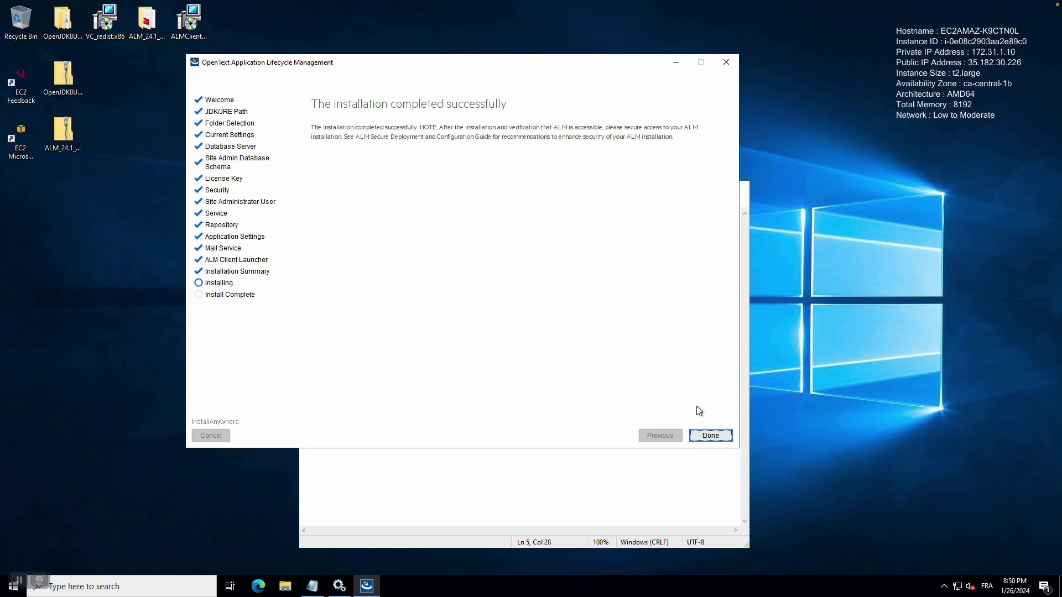
click(710, 436)
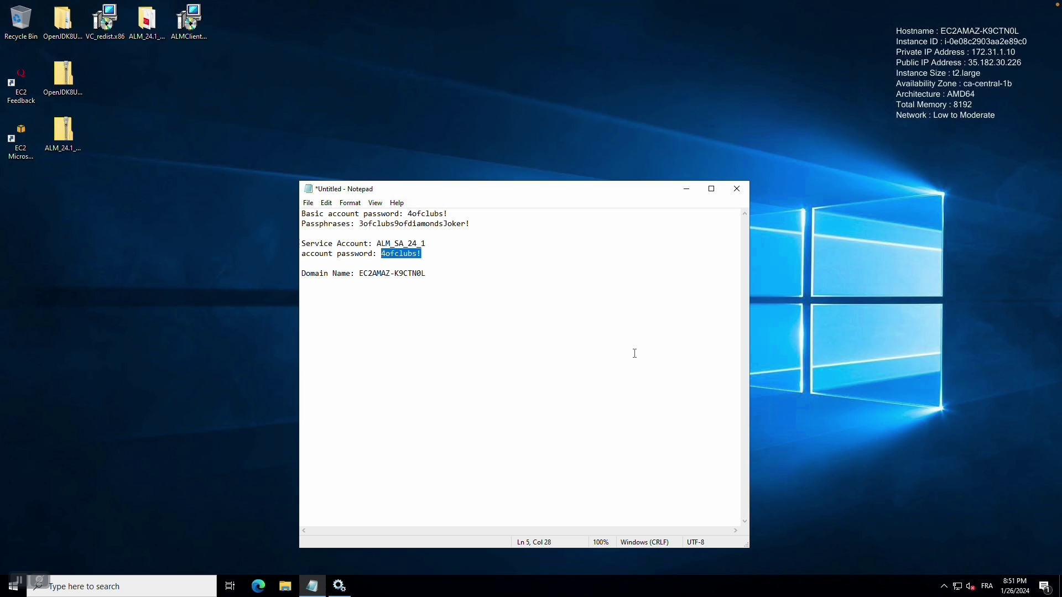
Step: Save the unsaved Notepad setup notes to the Desktop as 'installation notes' via Save As, then close Notepad
click(737, 190)
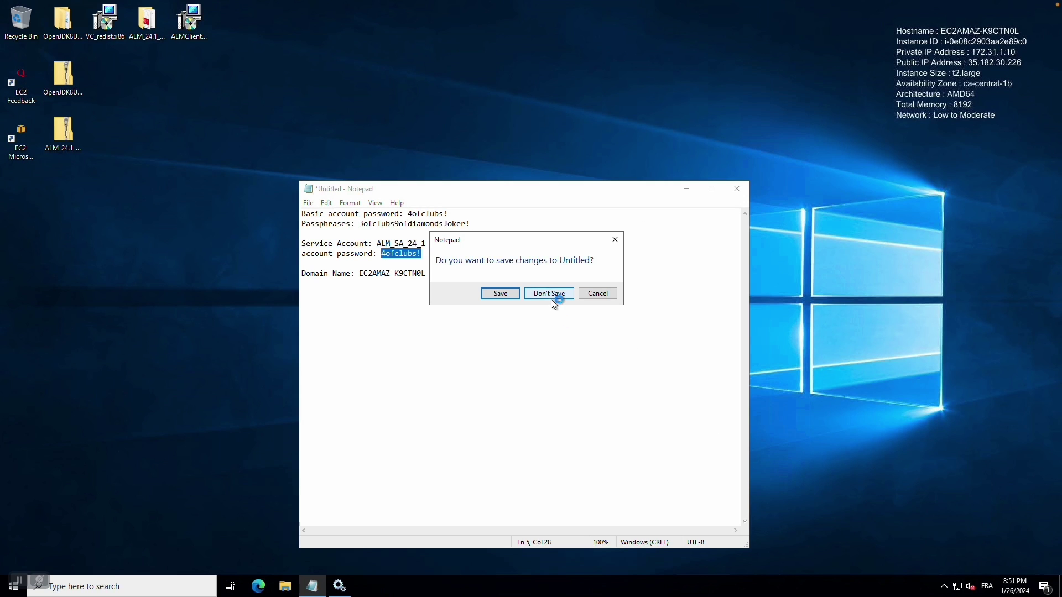
click(598, 293)
click(308, 203)
click(331, 264)
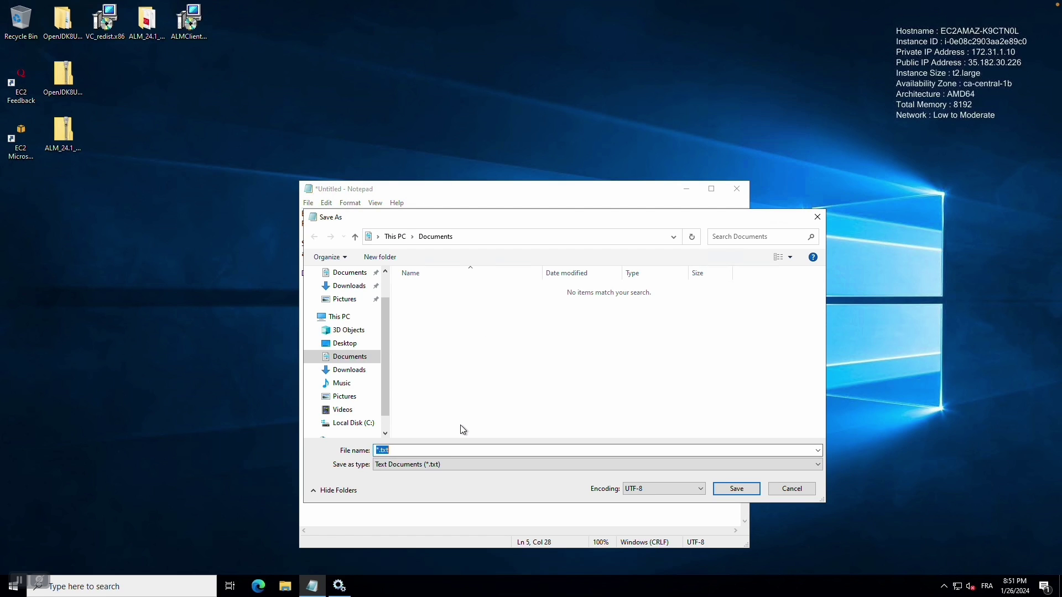
text(notes)
key(super+Left)
text(minst)
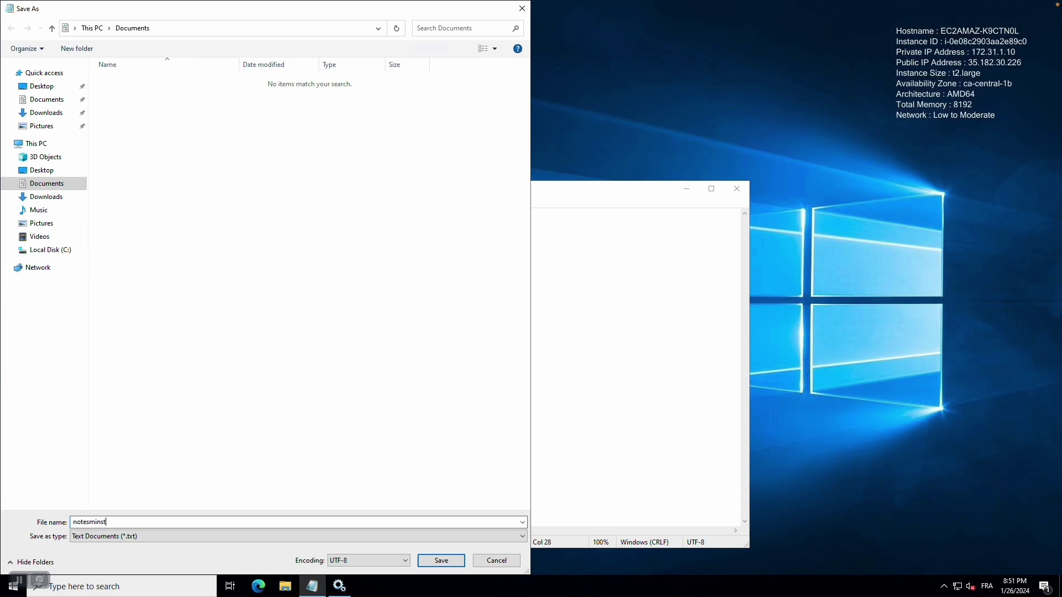
double_click(75, 522)
text(installation notes)
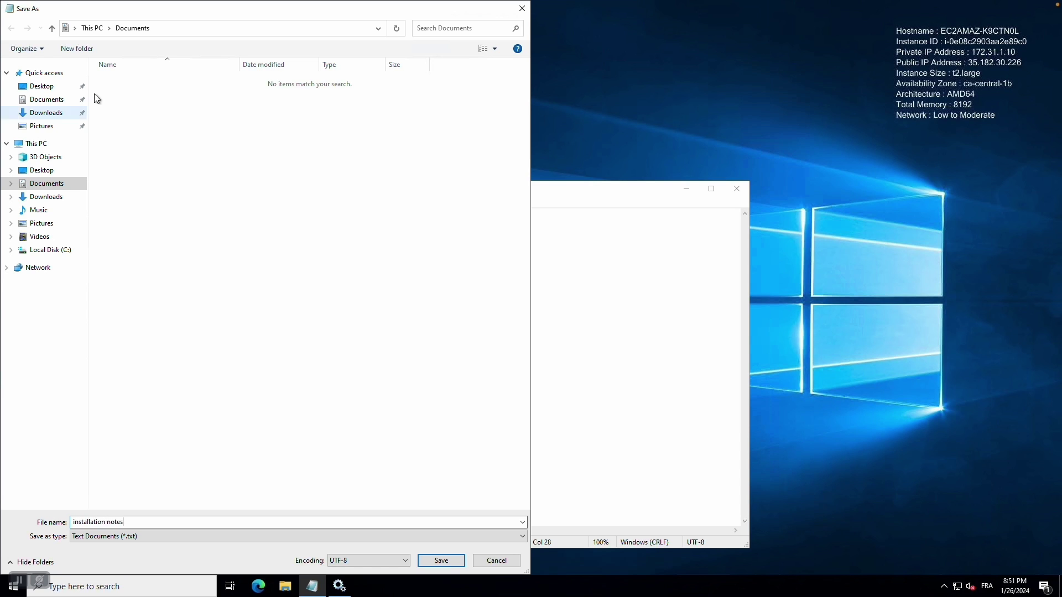
click(41, 86)
click(442, 560)
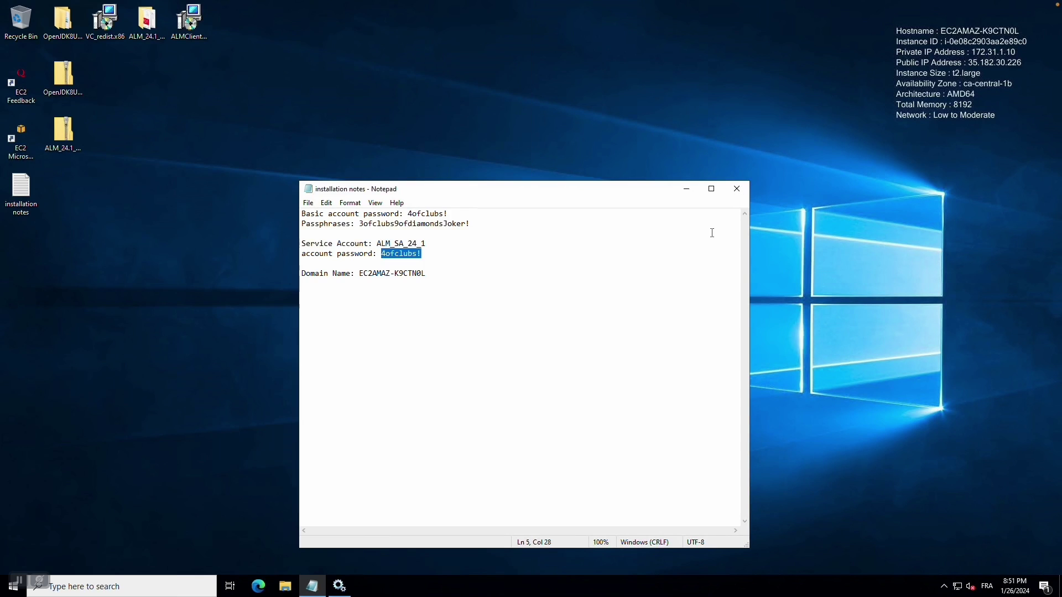
click(737, 188)
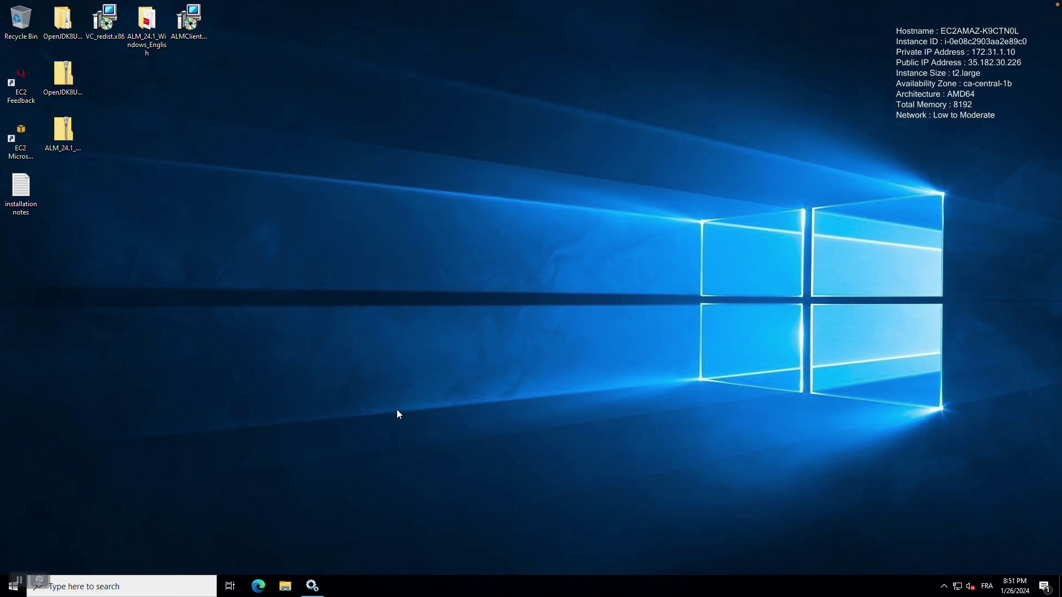
Step: Restart the server from Start > Power with reason 'Other (Unplanned)', then launch Microsoft Edge
click(14, 585)
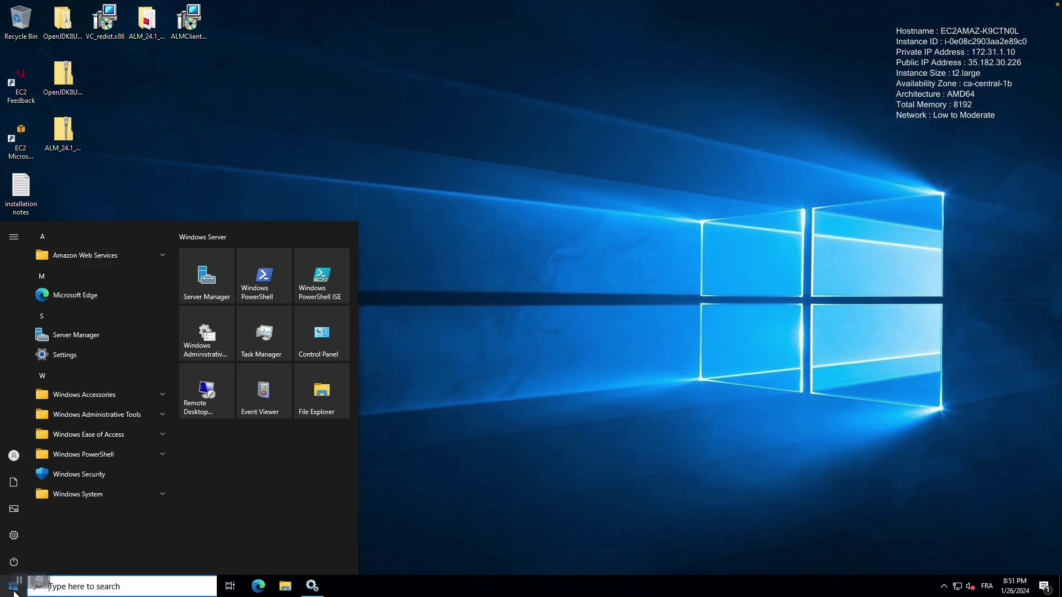
mouse_move(20, 469)
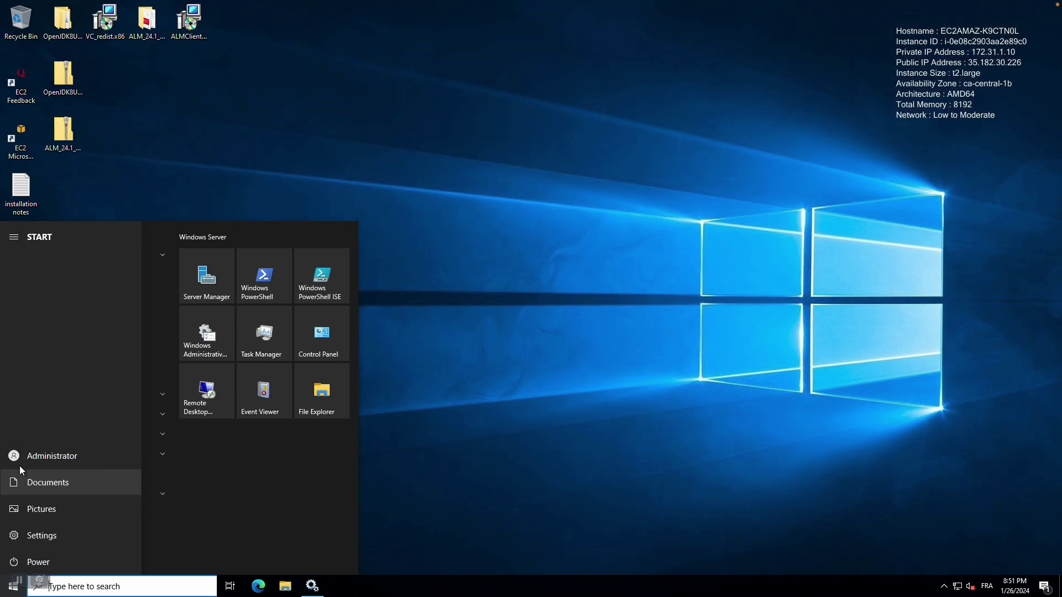
click(22, 562)
click(34, 535)
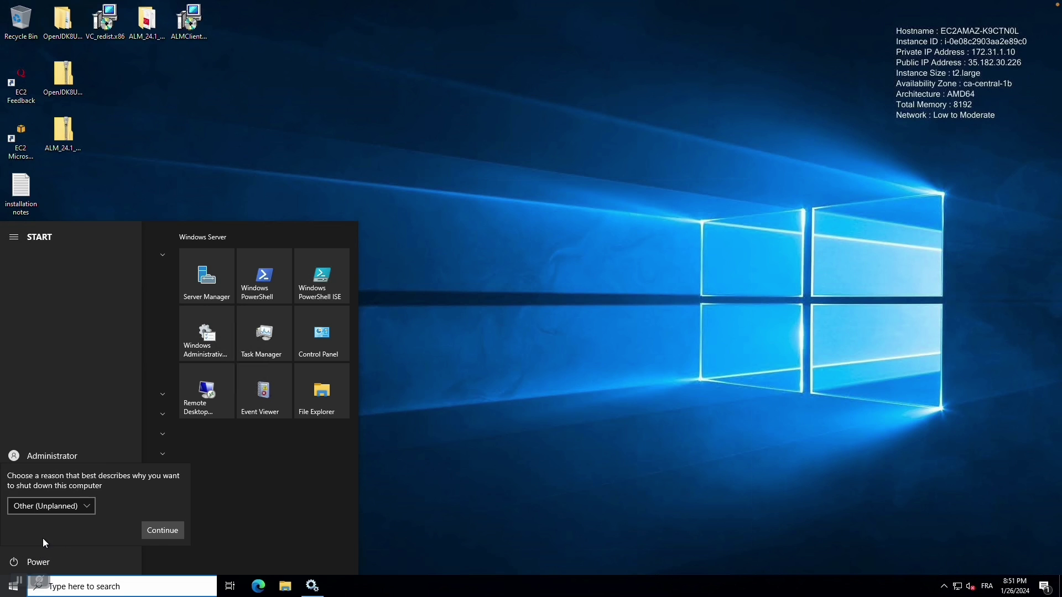
click(157, 535)
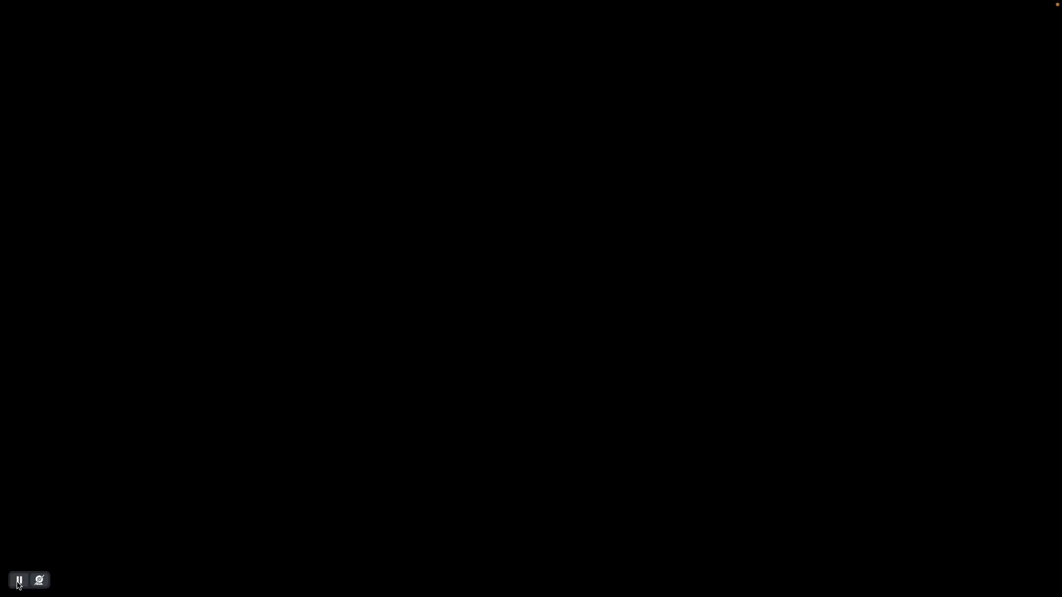
click(18, 581)
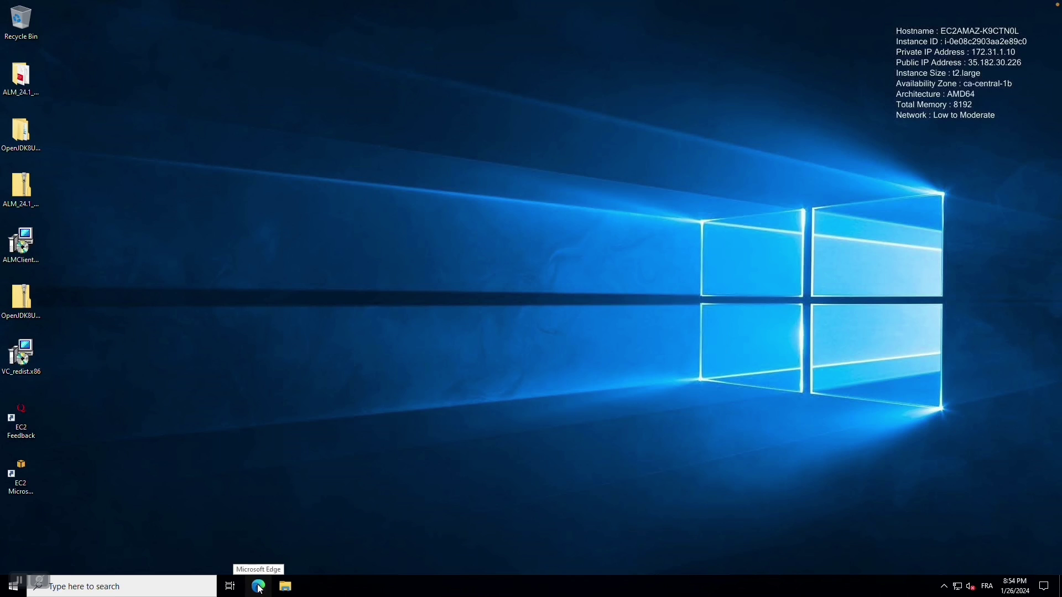
click(258, 586)
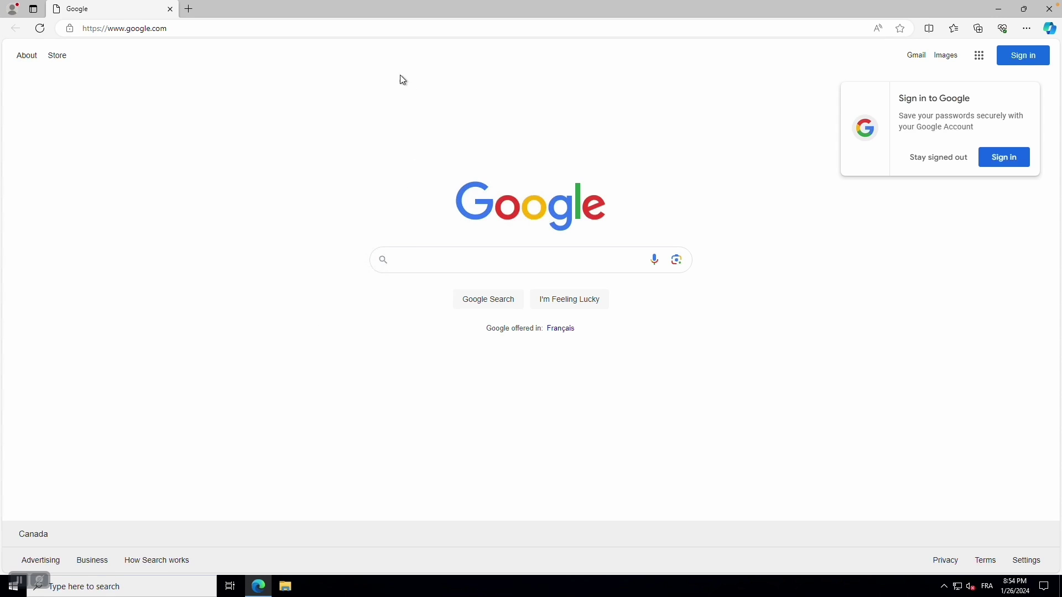
Step: Dismiss the Google sign-in prompt and load localhost:8080/qcbin in Edge
click(952, 160)
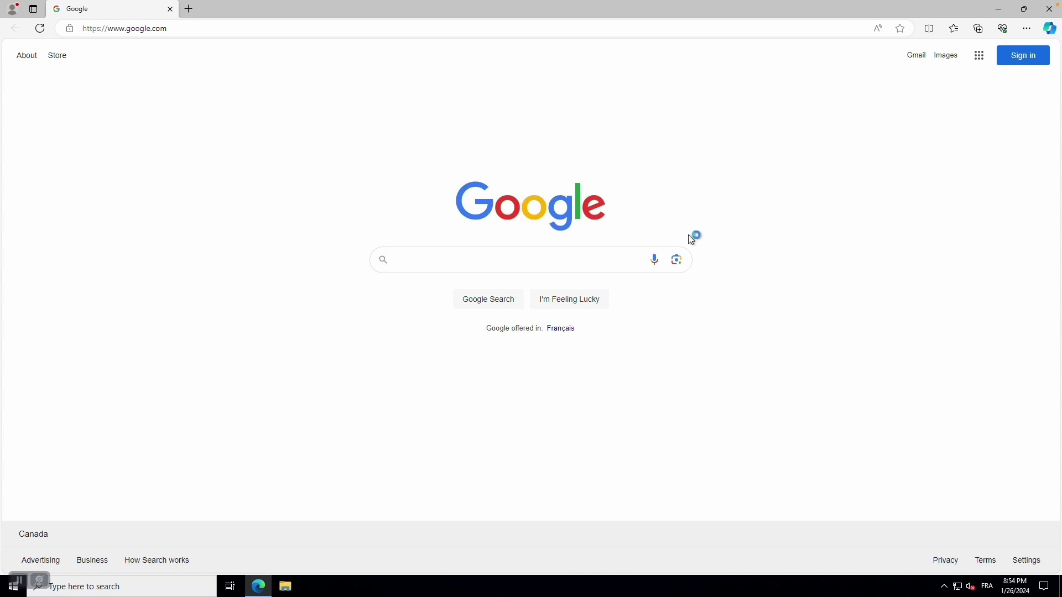
click(193, 30)
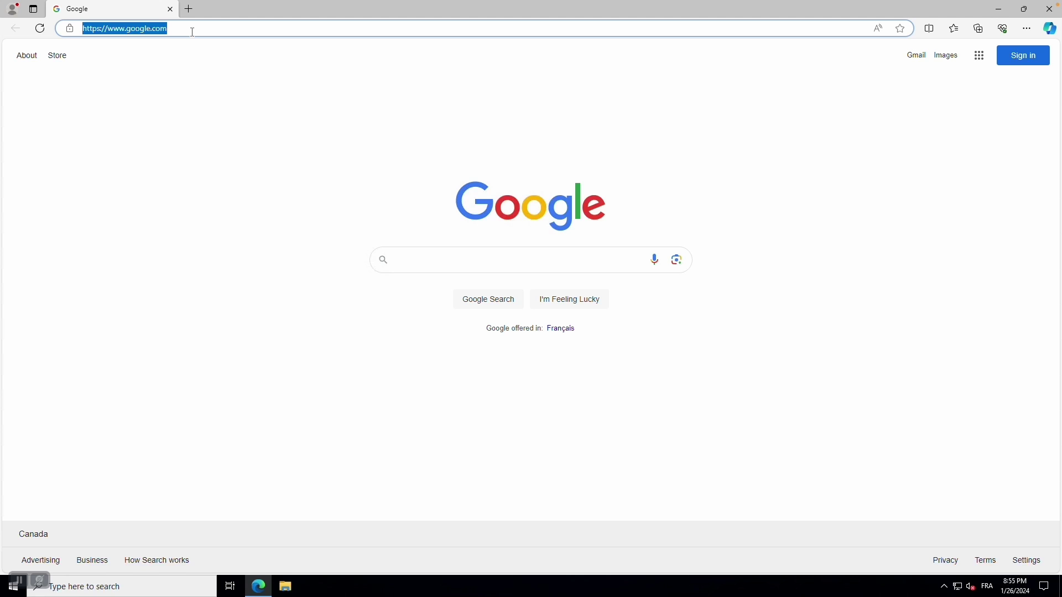
text(localhost:)
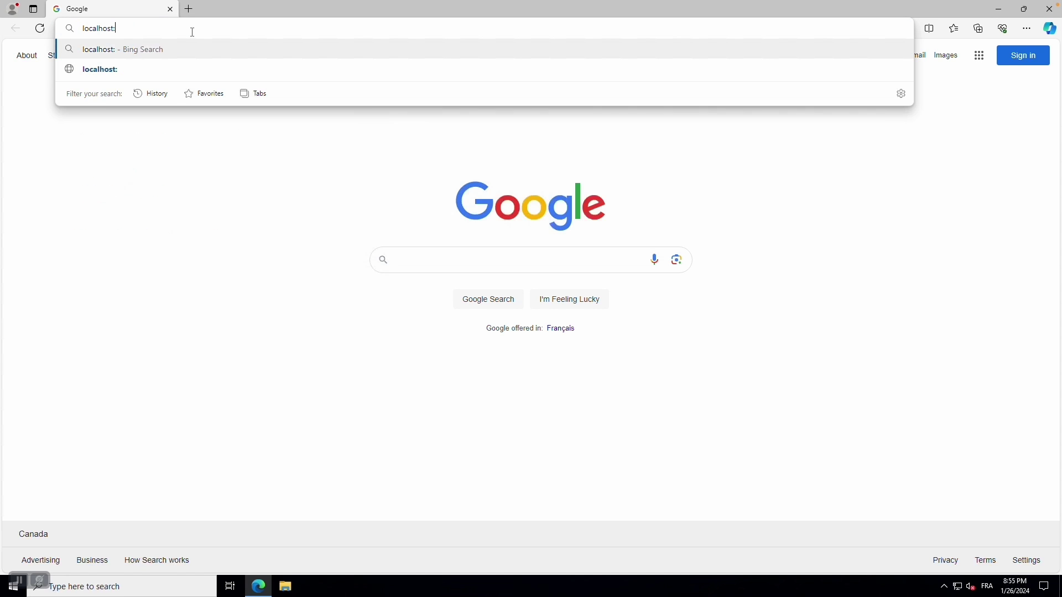
text(8080)
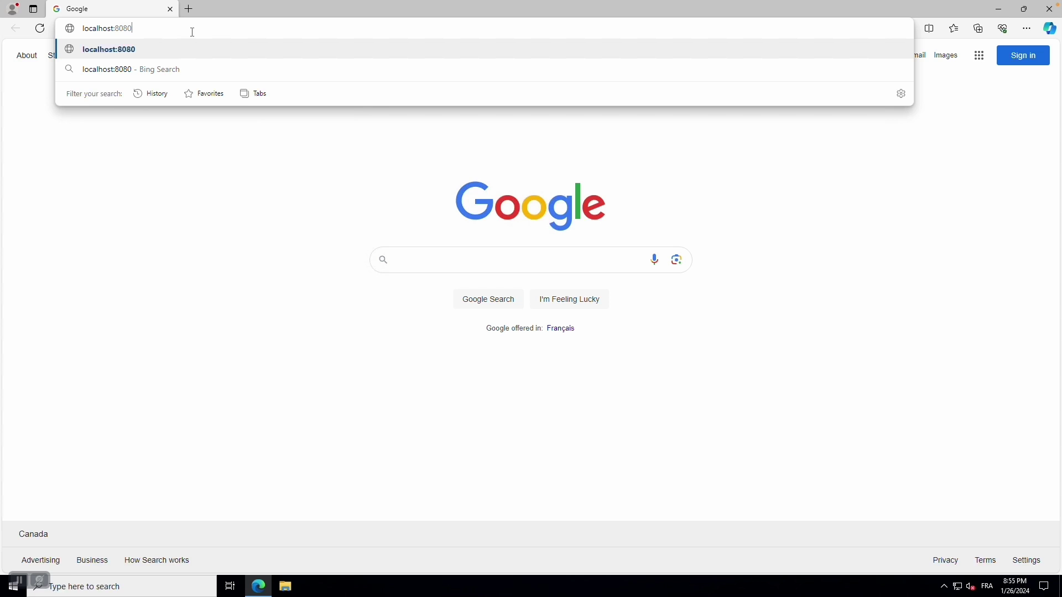
text(/qcbin)
key(Return)
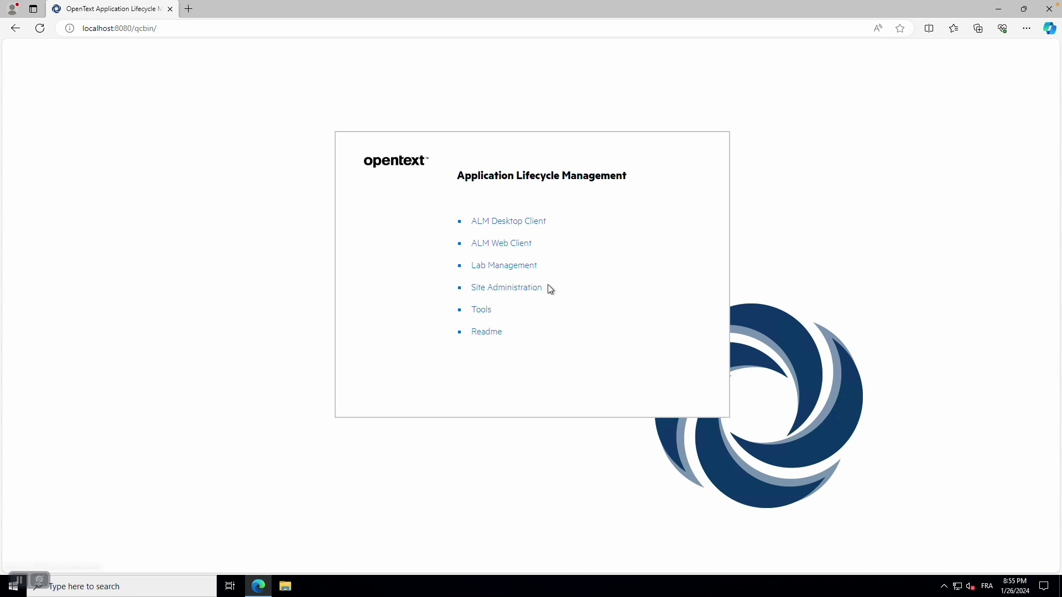
Step: Download ALMClientLauncherSetup.msi from the ALM Desktop Client page, then show the desktop
click(508, 224)
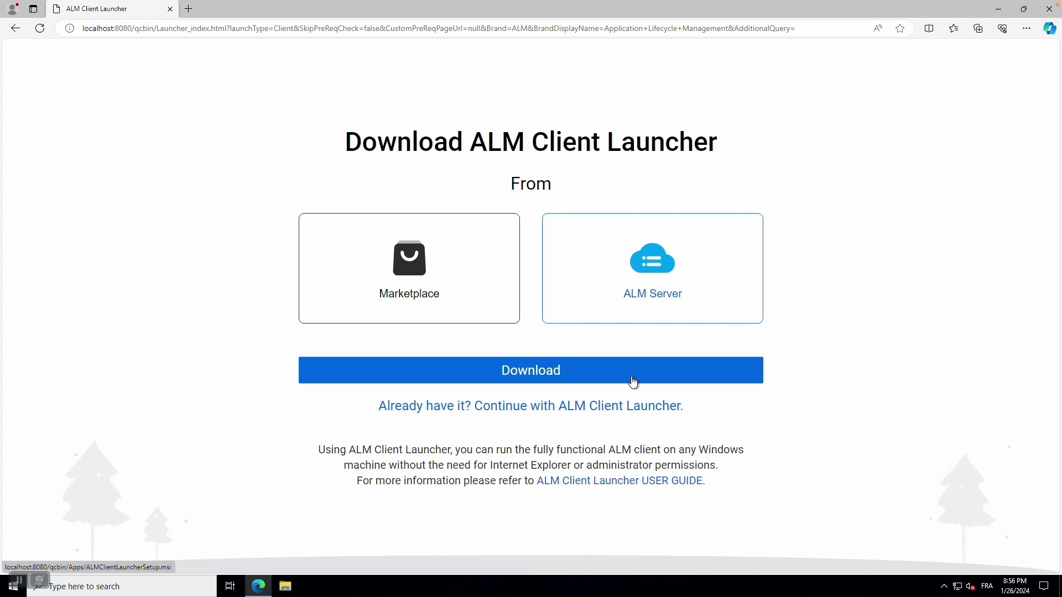
click(632, 381)
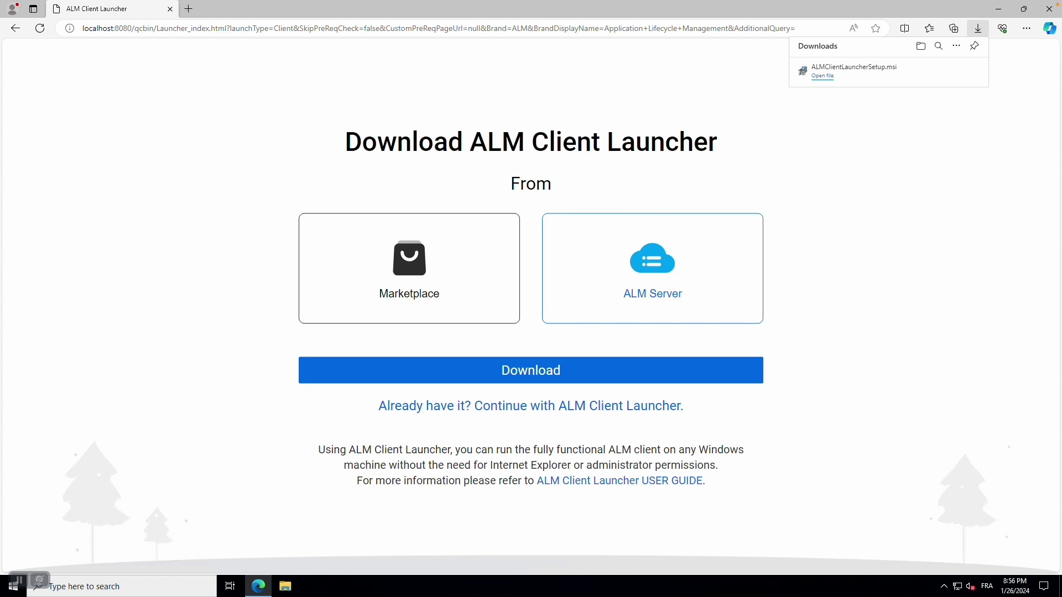
key(super+d)
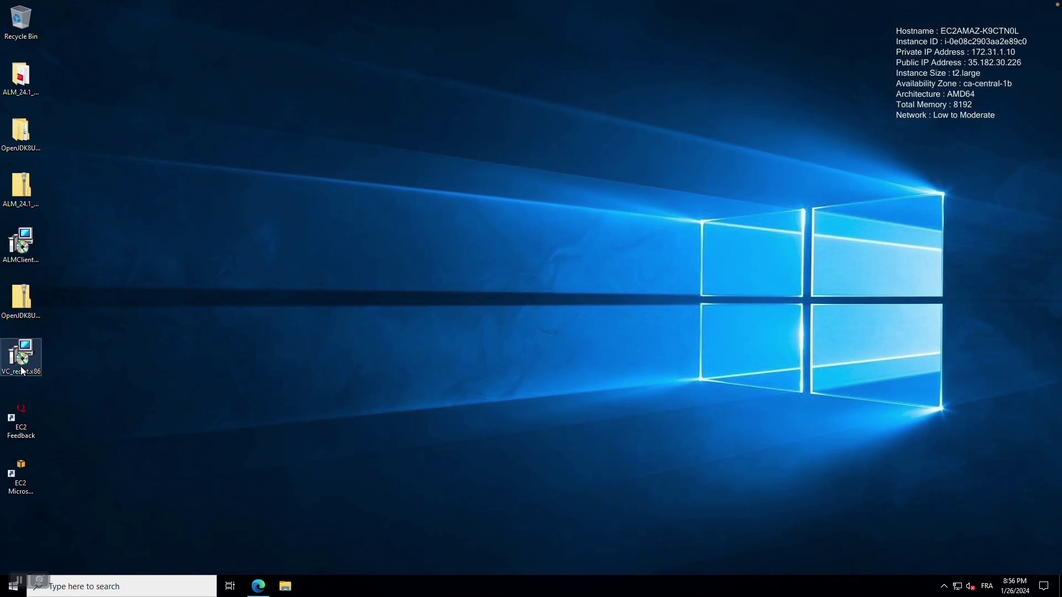
Step: Run the ALMClientLauncherSetup file on the desktop to reach the License Agreement page
click(21, 243)
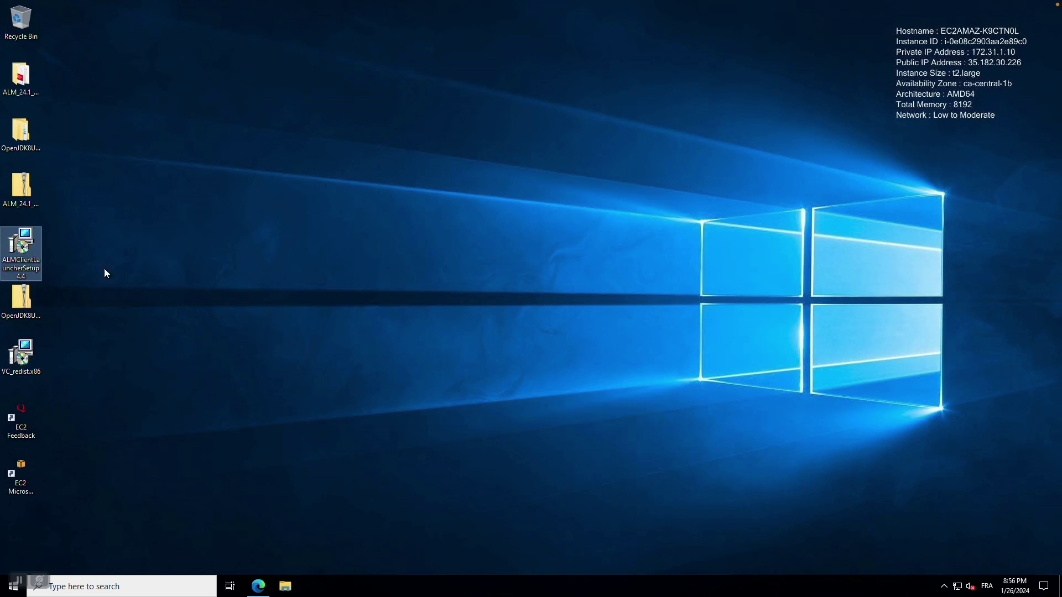
double_click(29, 241)
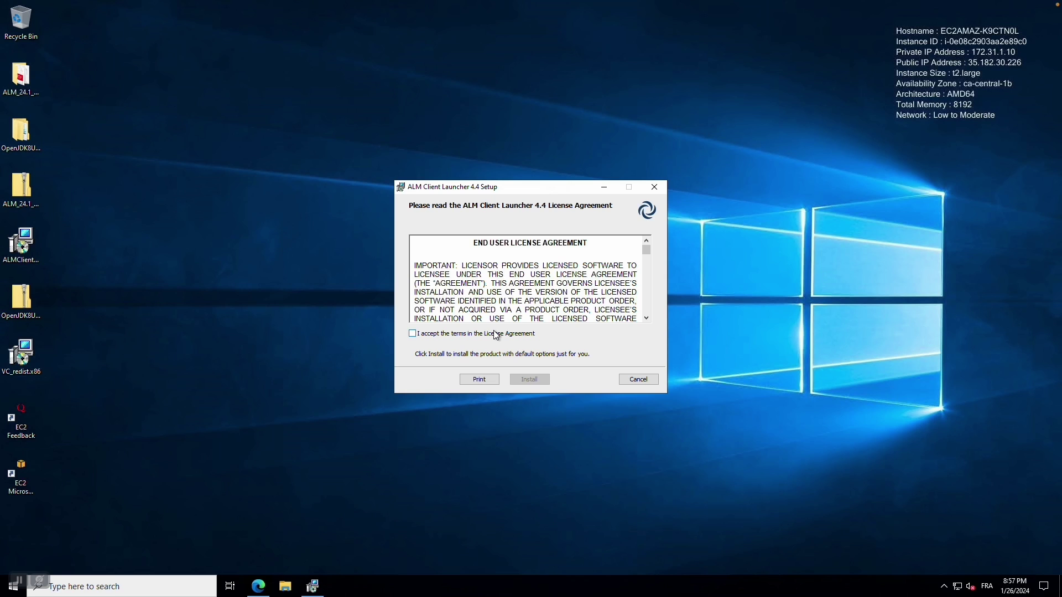
Step: Accept the license and install ALM Client Launcher 4.4 for all users in the default folder, approving UAC
click(495, 334)
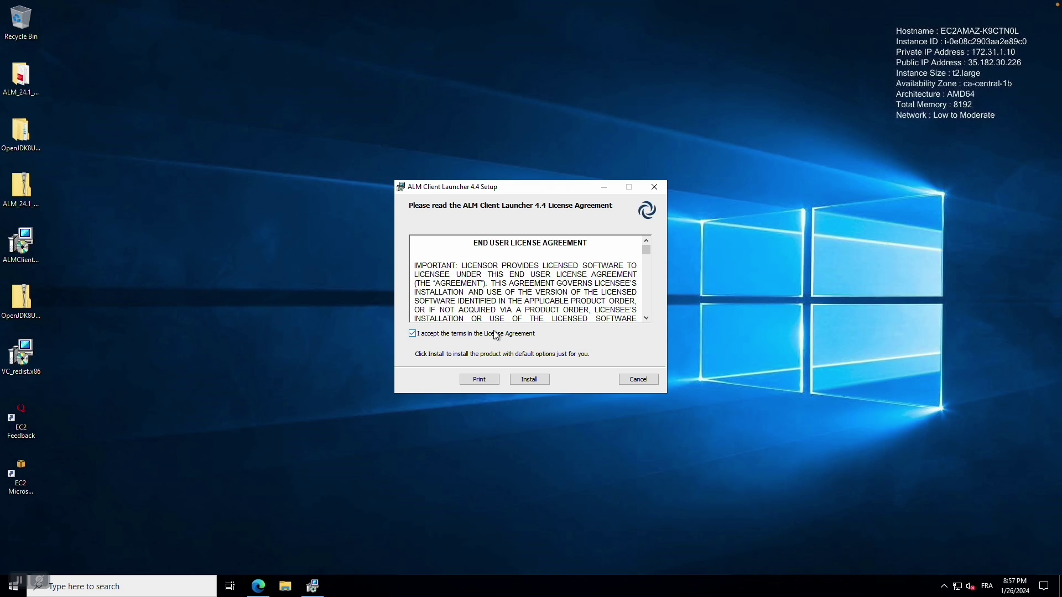
click(529, 382)
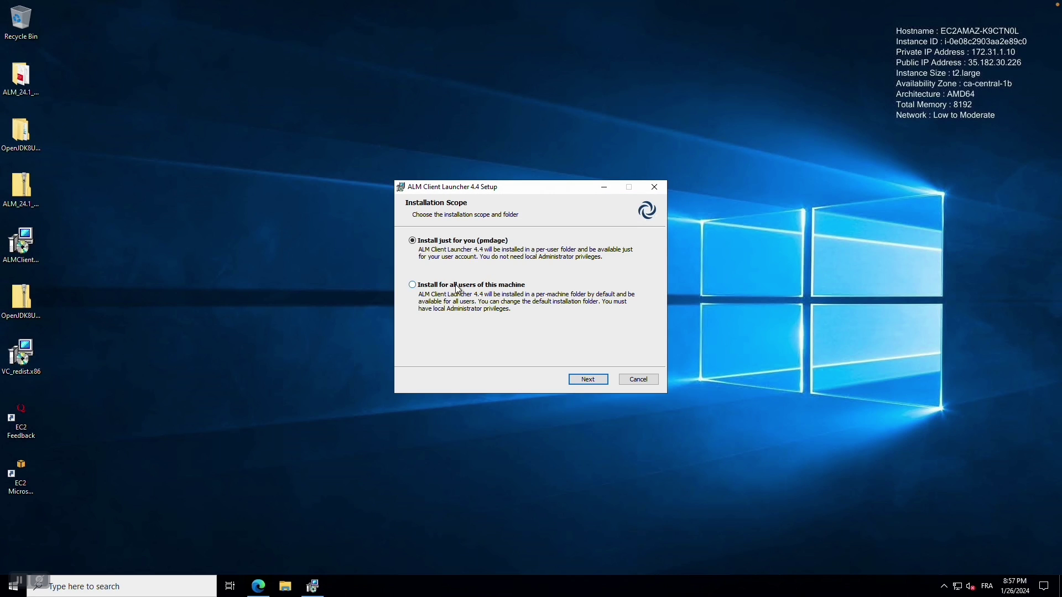
click(458, 288)
click(591, 378)
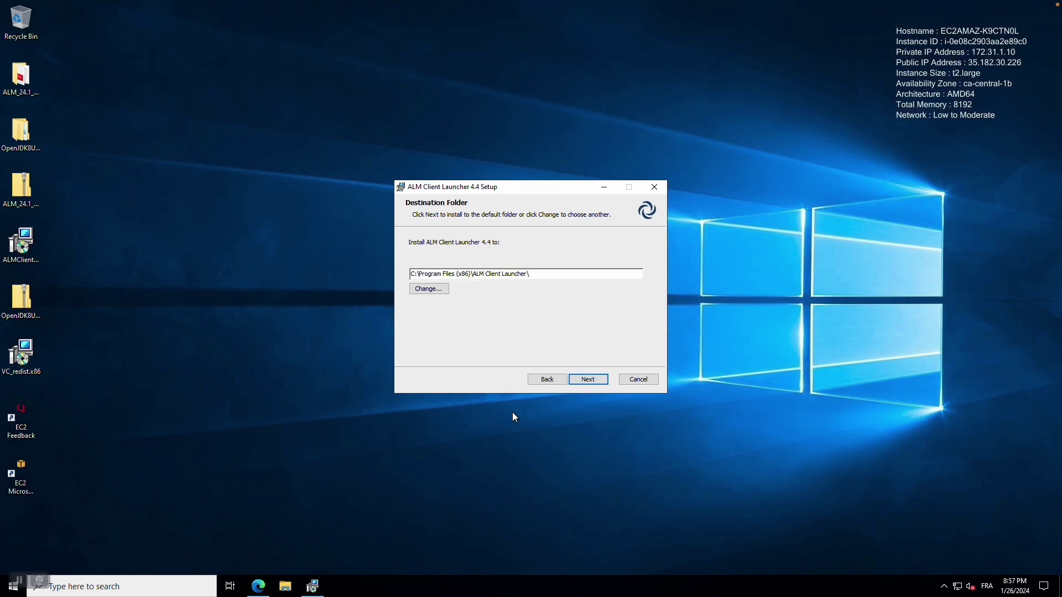
click(590, 380)
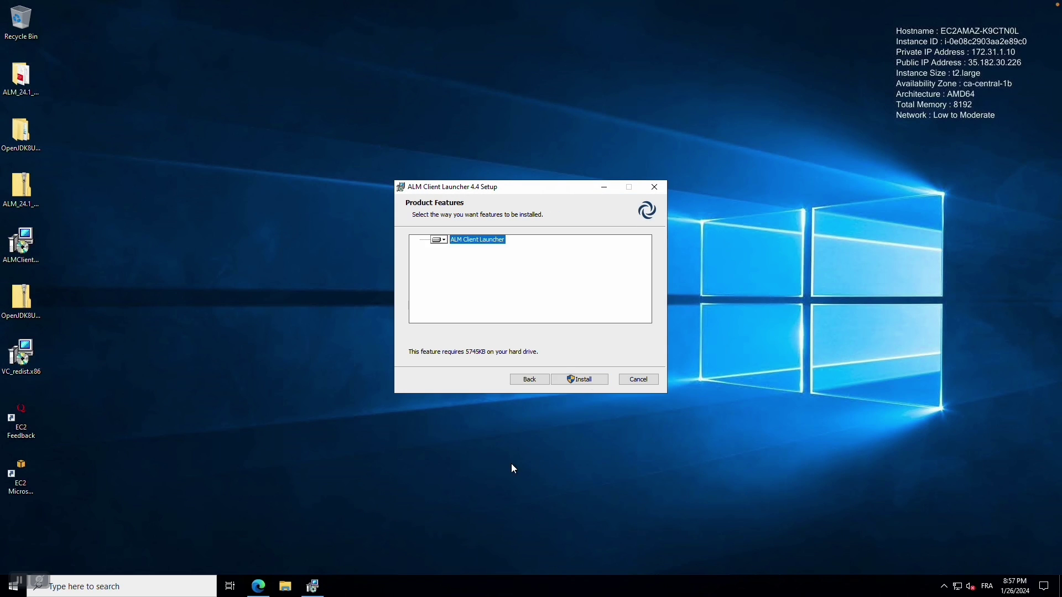
click(585, 379)
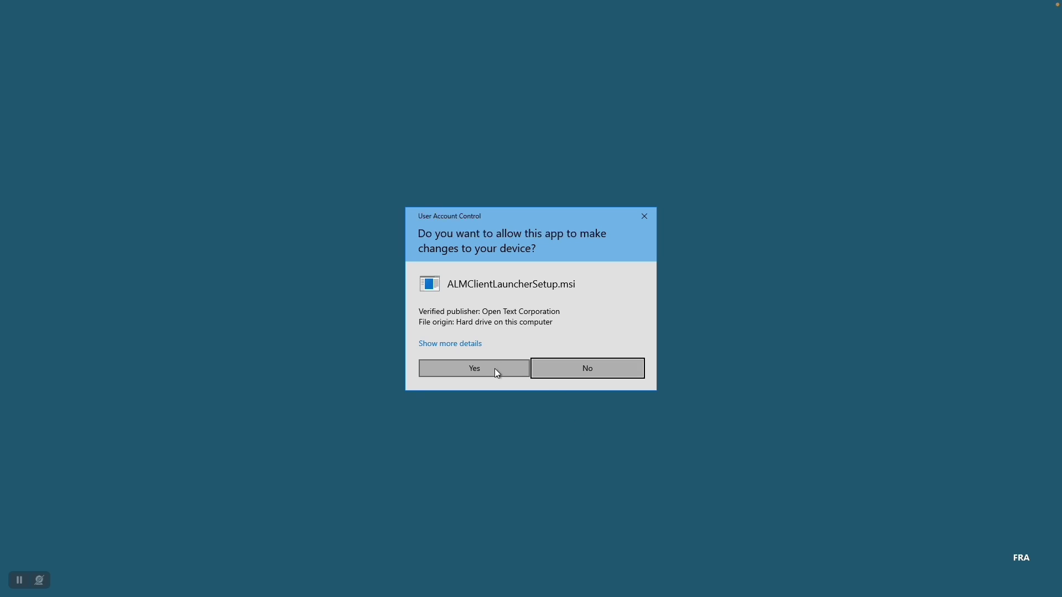
click(495, 369)
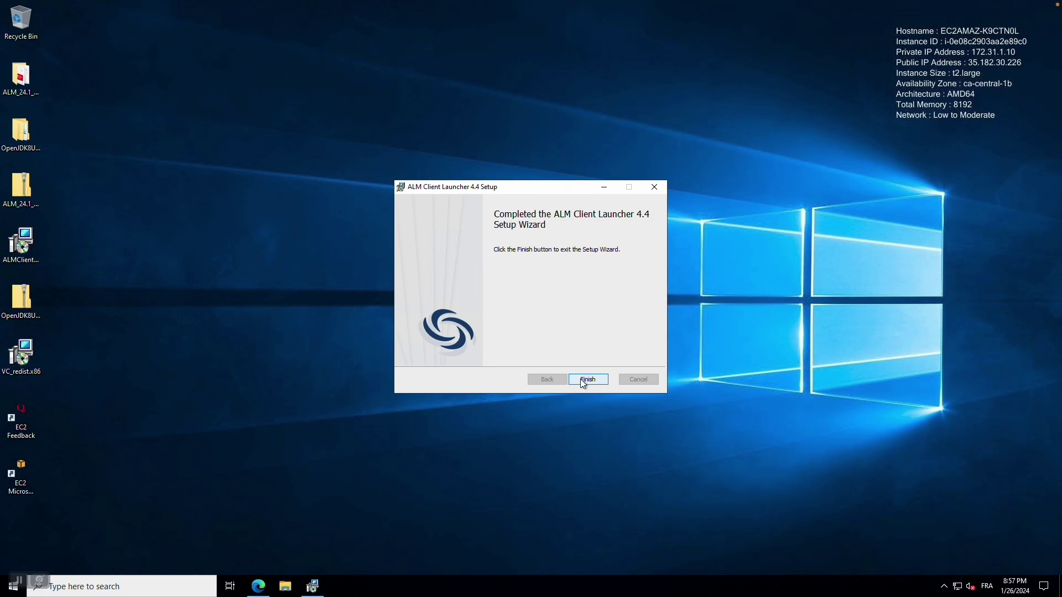
click(584, 381)
click(180, 360)
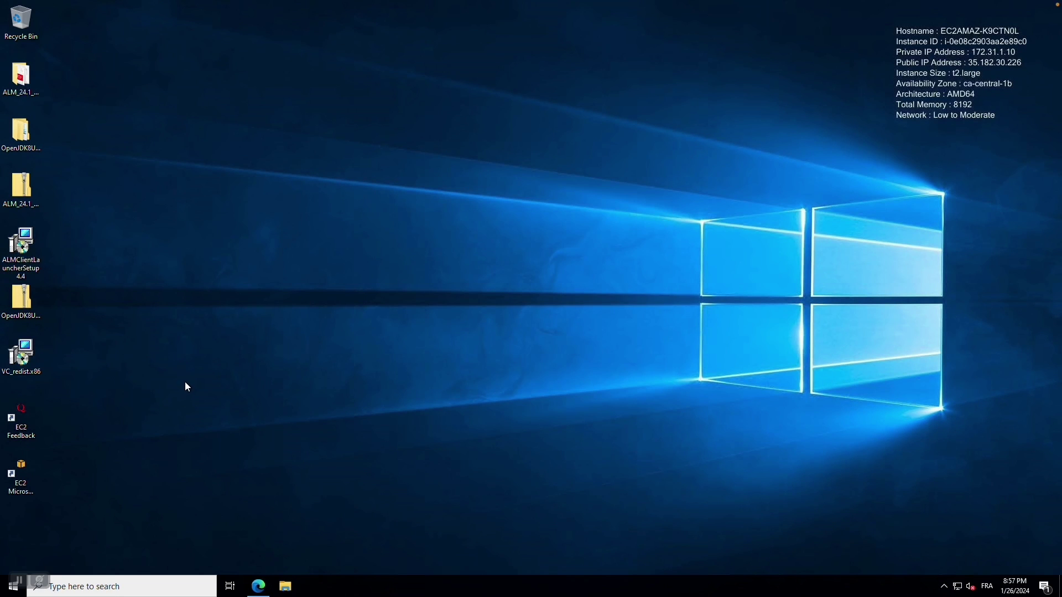
Step: Search 'alm' in Start and pin ALM Client Launcher to the taskbar
click(152, 578)
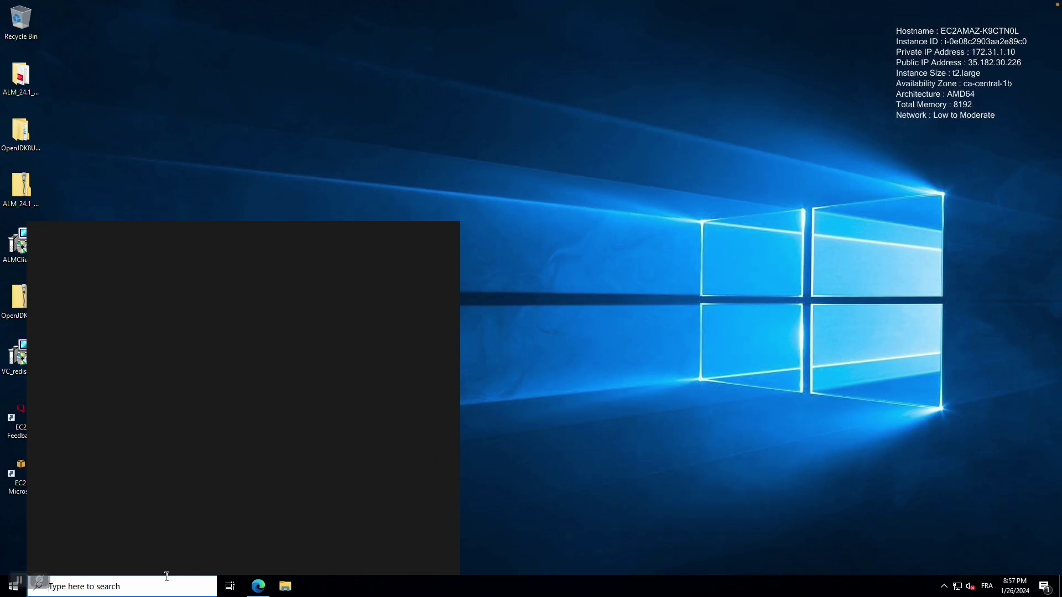
text(alm)
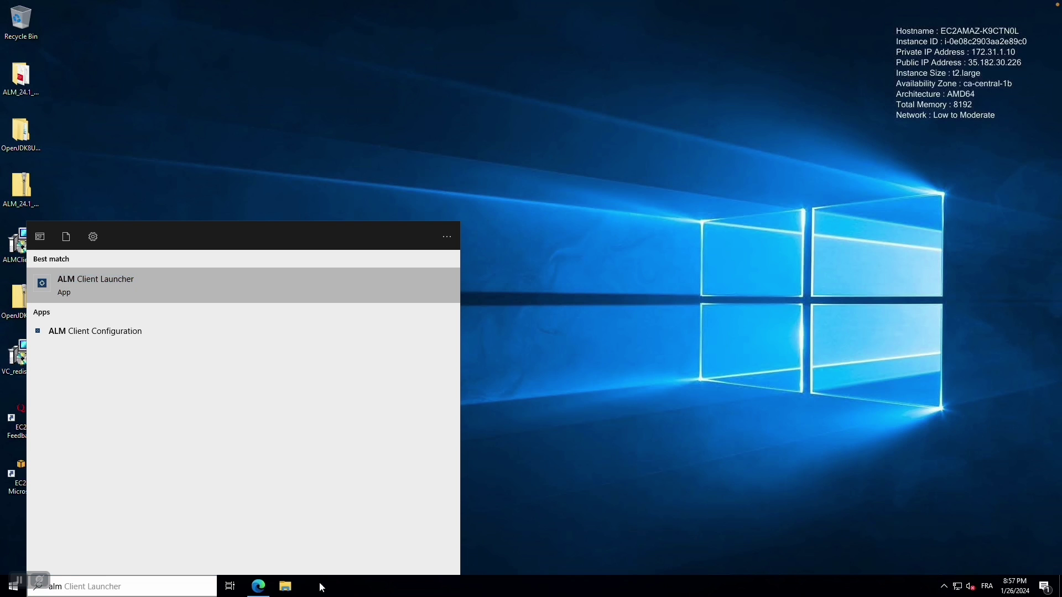
right_click(288, 289)
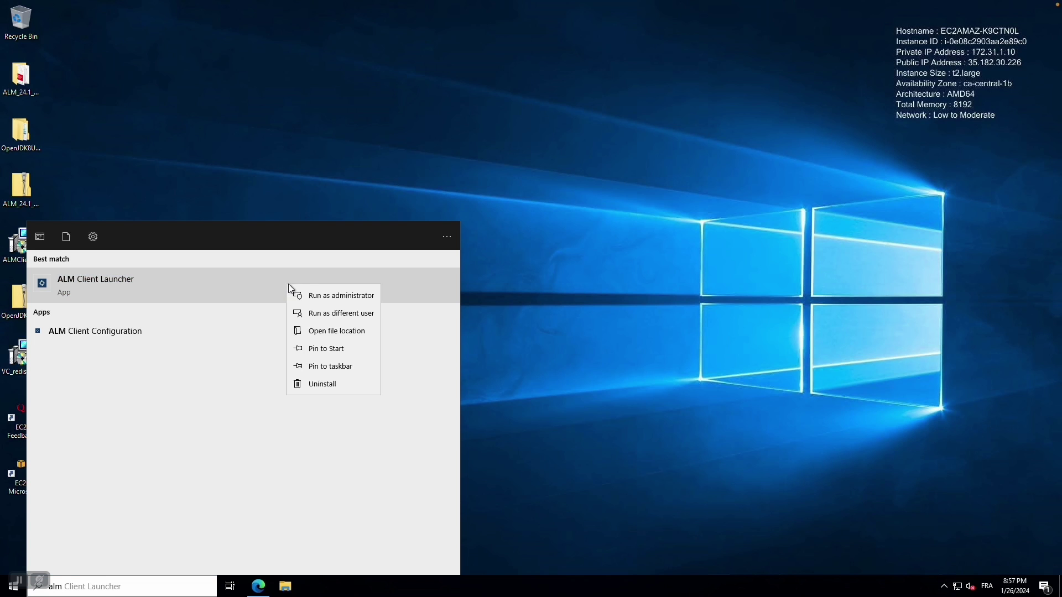
click(343, 365)
click(572, 477)
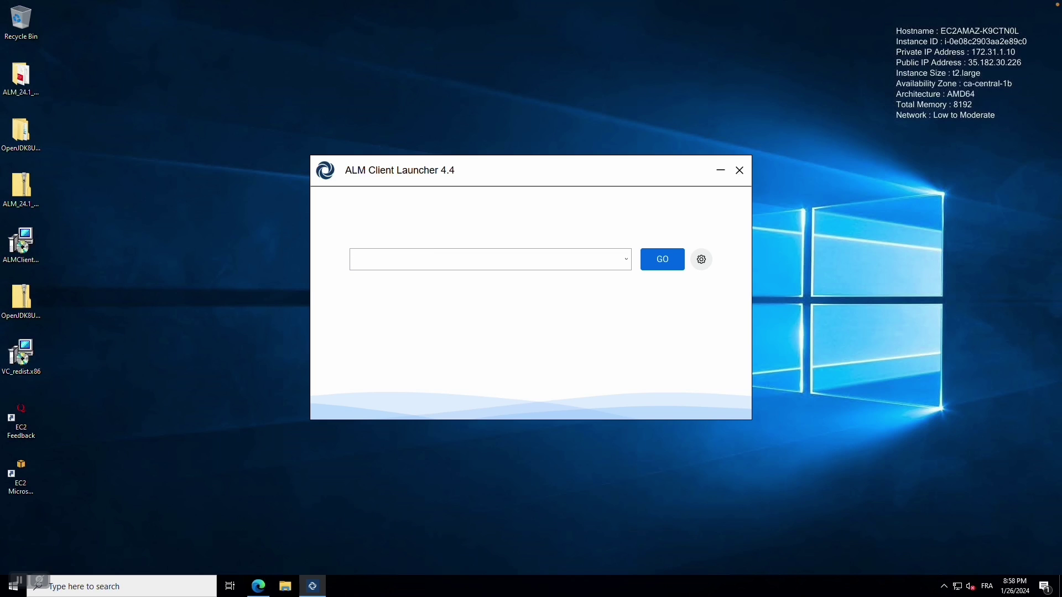
text(localhost:8080)
click(353, 259)
text(http://)
text(/qcbin)
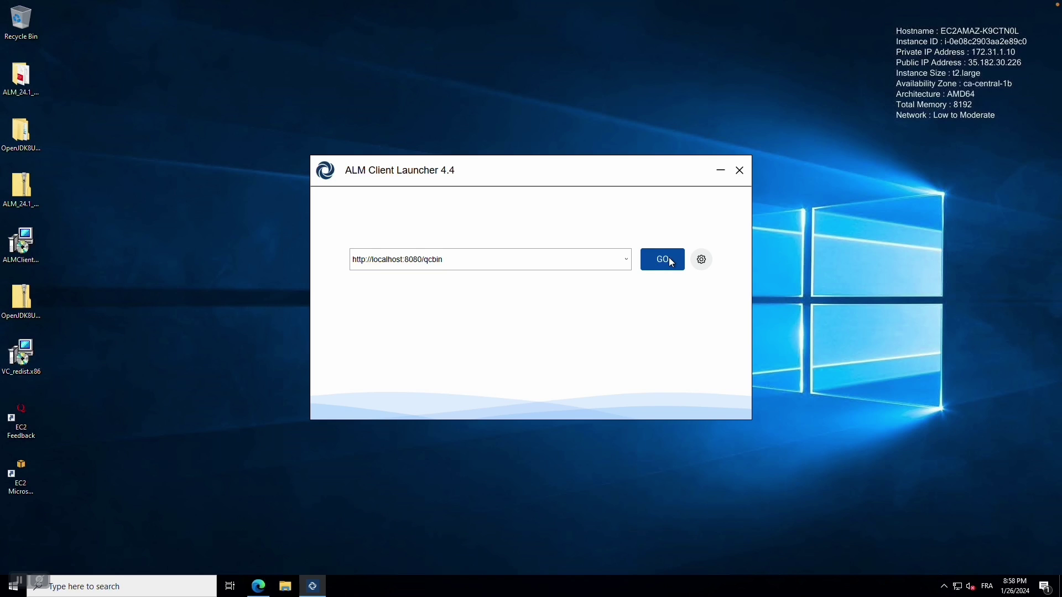
click(672, 259)
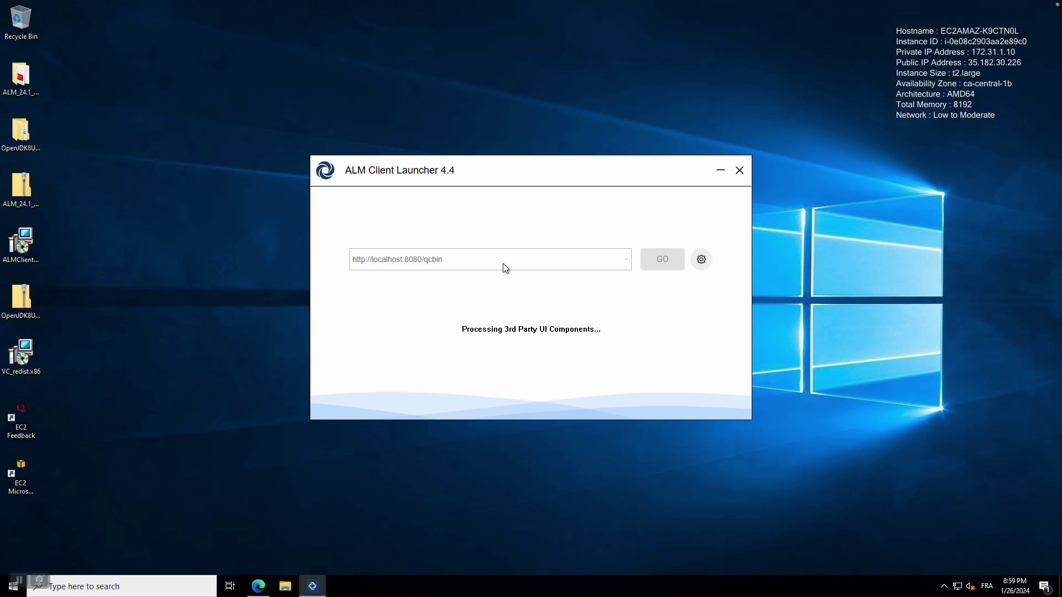
Step: Browse the O-named entries in the Services console, then close Services and the ALM client window
click(177, 588)
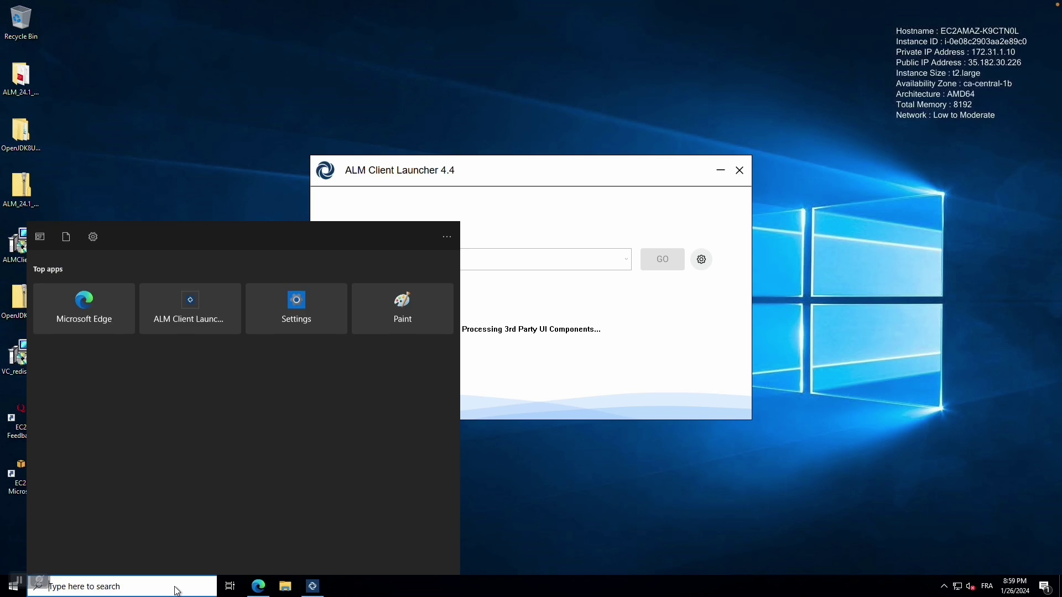
text(services)
key(Escape)
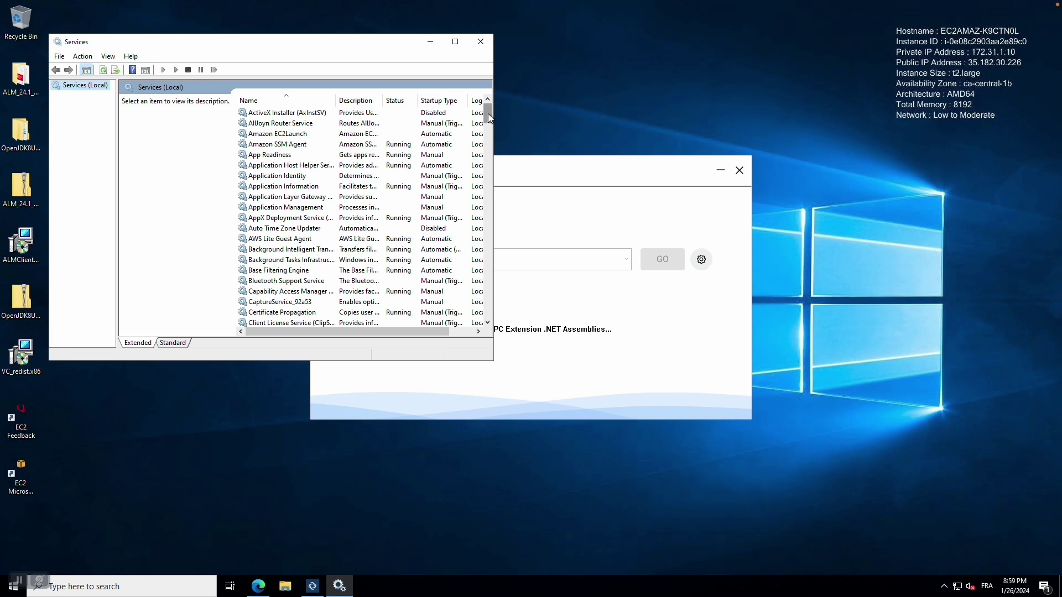
drag(489, 115, 486, 220)
click(312, 255)
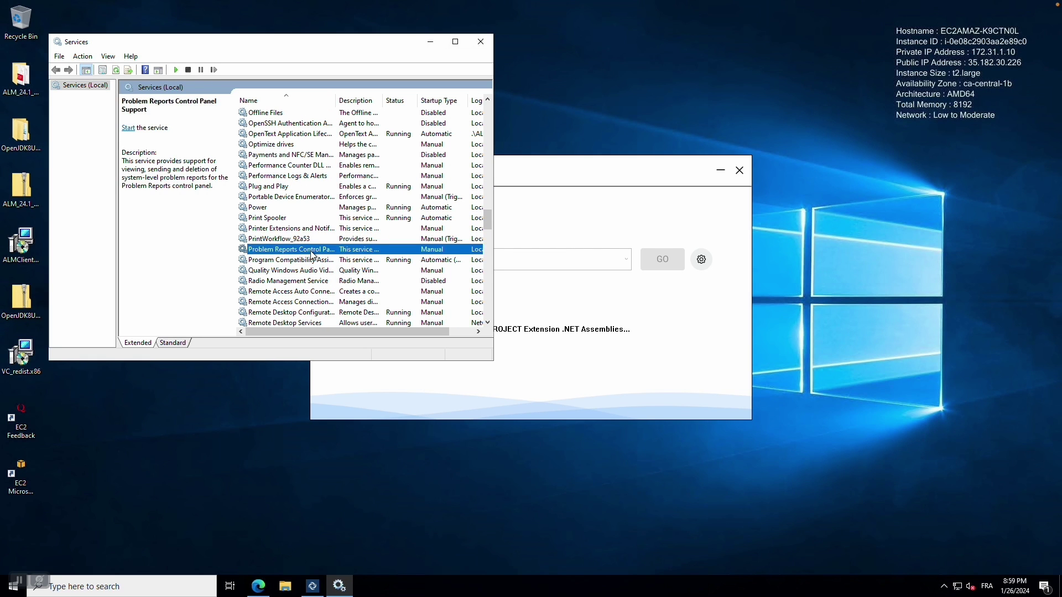
key(o)
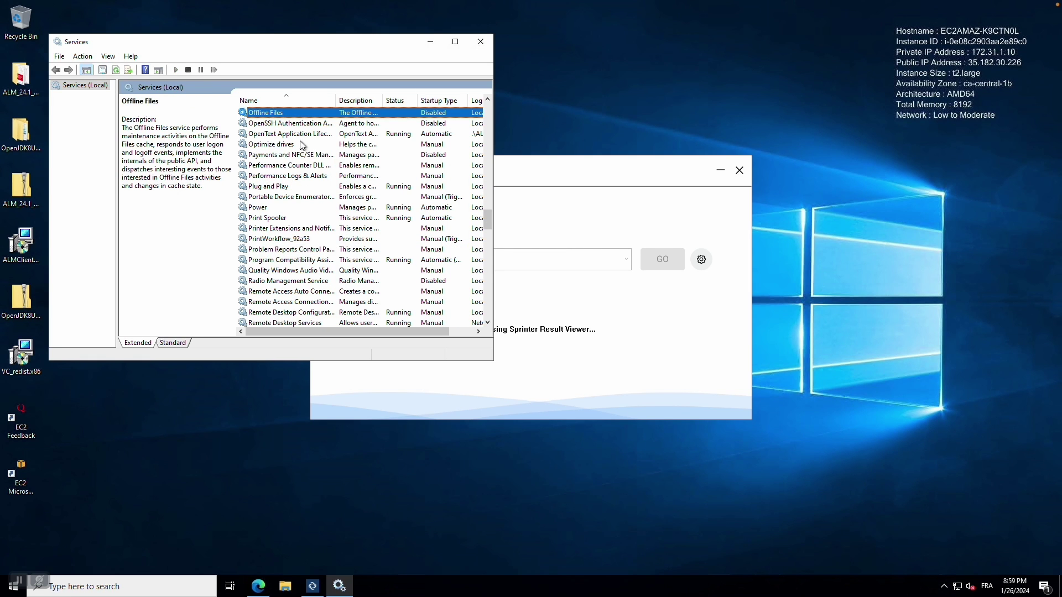
drag(336, 100, 403, 101)
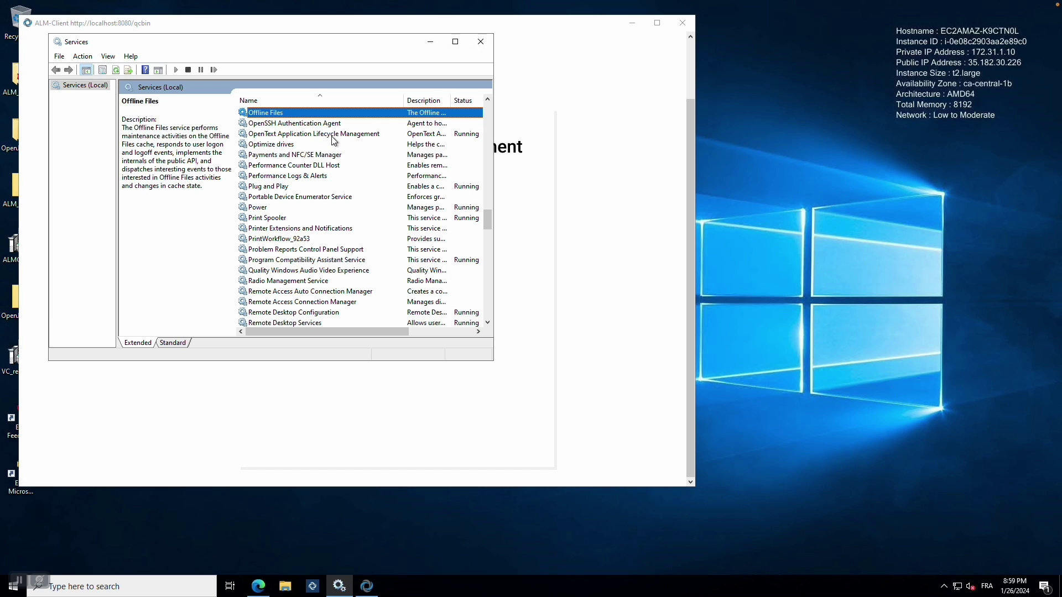
click(481, 41)
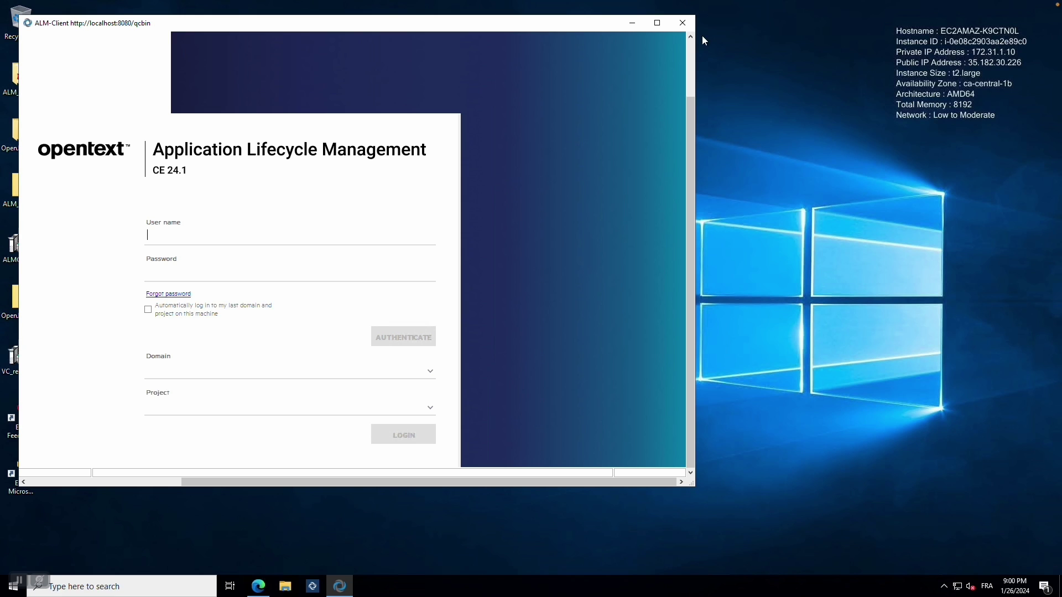
click(684, 24)
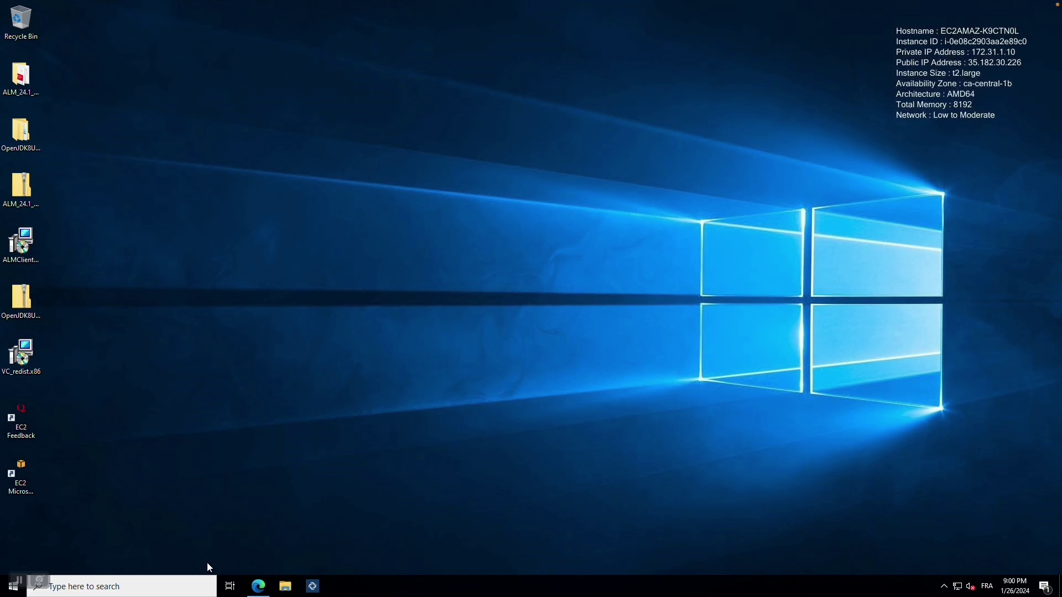
click(313, 586)
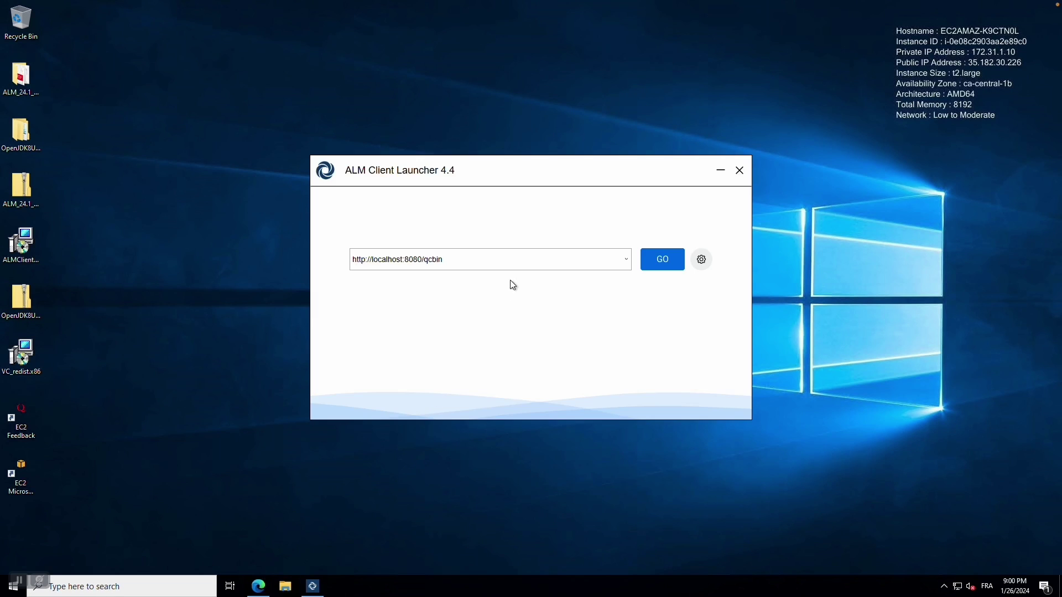
click(578, 260)
click(576, 261)
text(siteadmin)
key(Return)
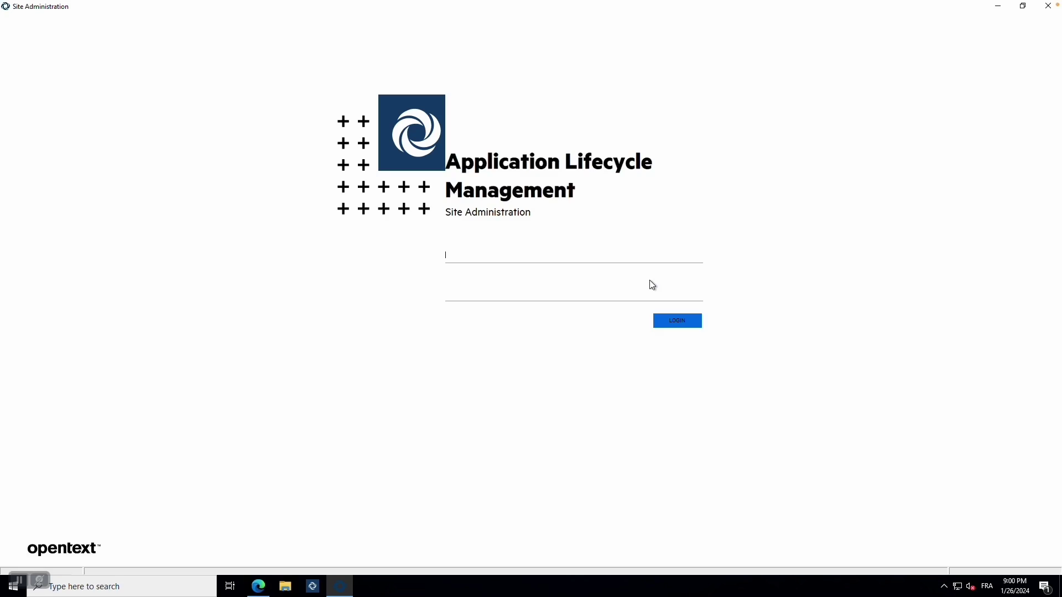
Step: Log into Site Administration with the administrator account and password, dismiss the license warning, then close it and return to the launcher
text(Administra*********)
key(Return)
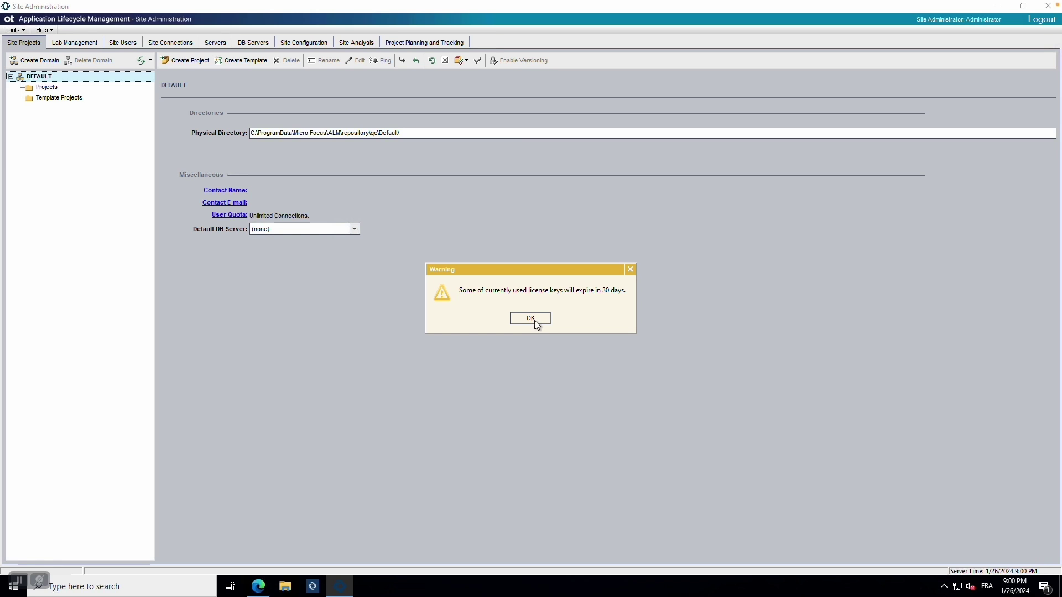
click(535, 324)
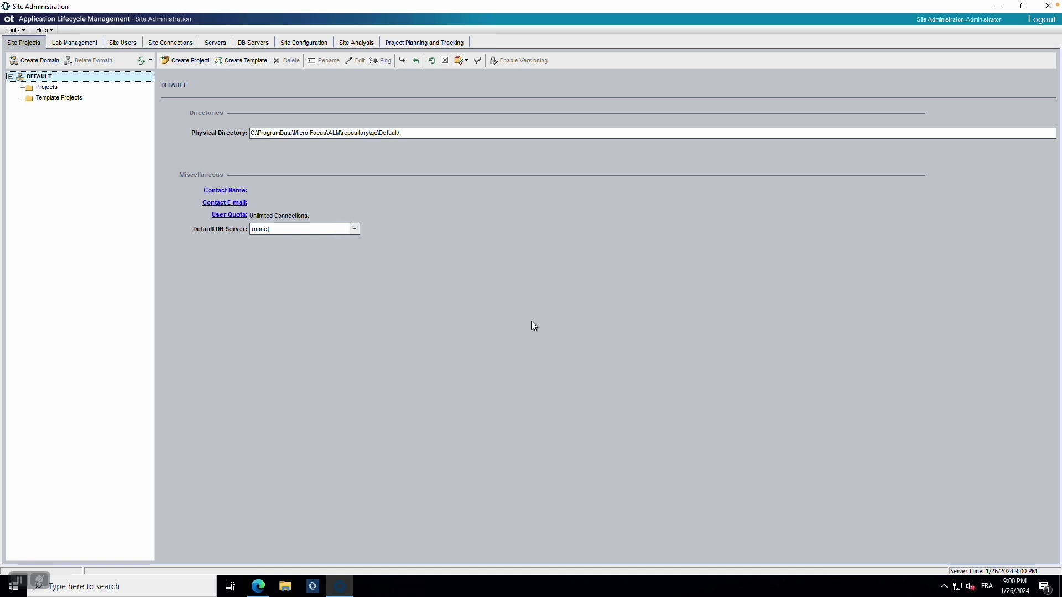
click(1048, 6)
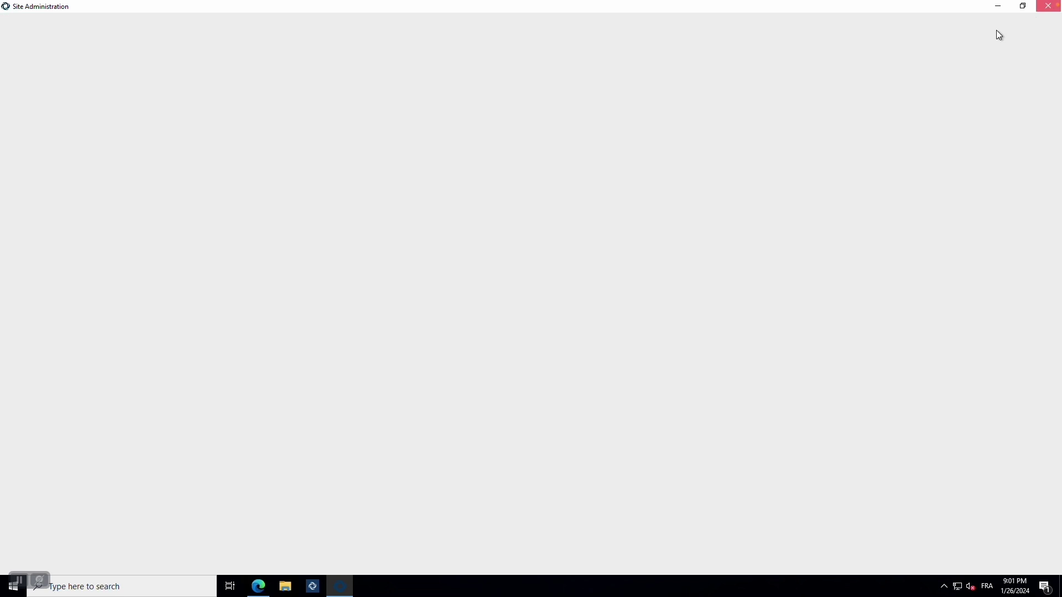
click(314, 587)
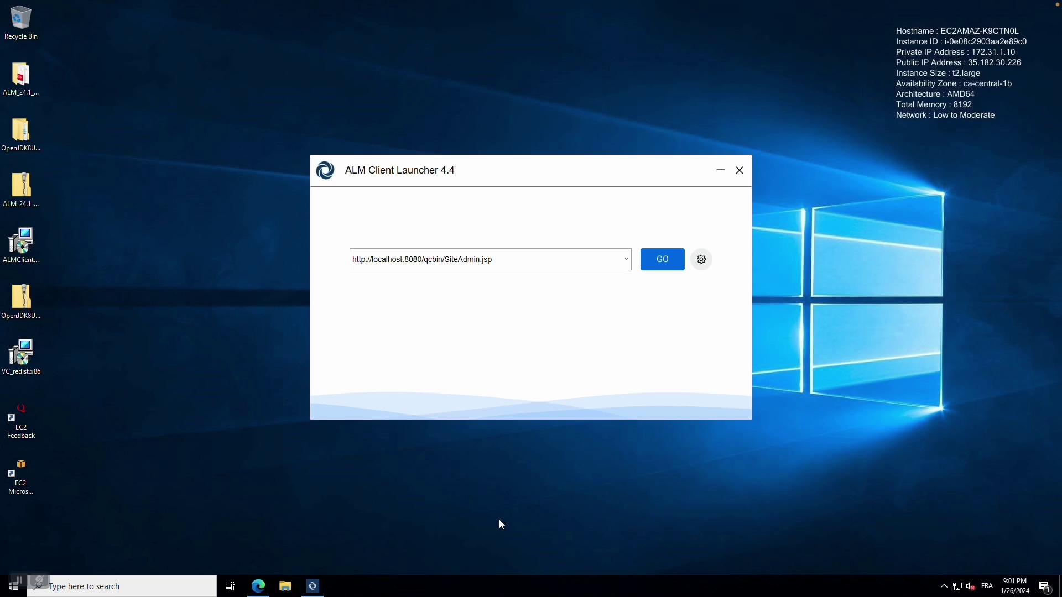
Step: Use the launcher's server address dropdown to bring up the Launcher_index download page in Edge
click(626, 259)
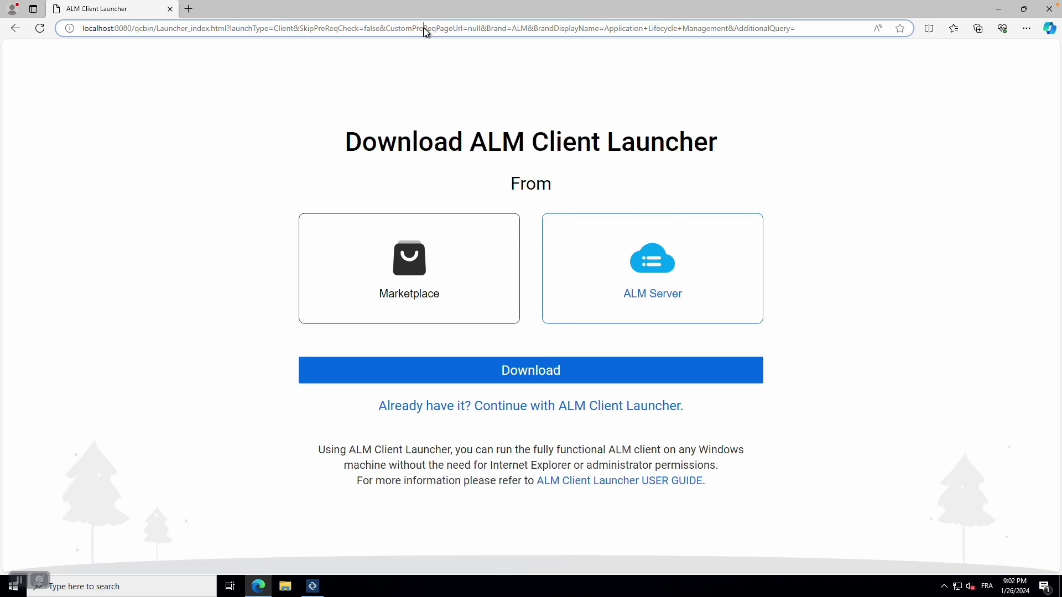
Step: Search the web for 'alm help center', open the ALM Help Center, and switch it to version 24.1
click(426, 29)
text(a)
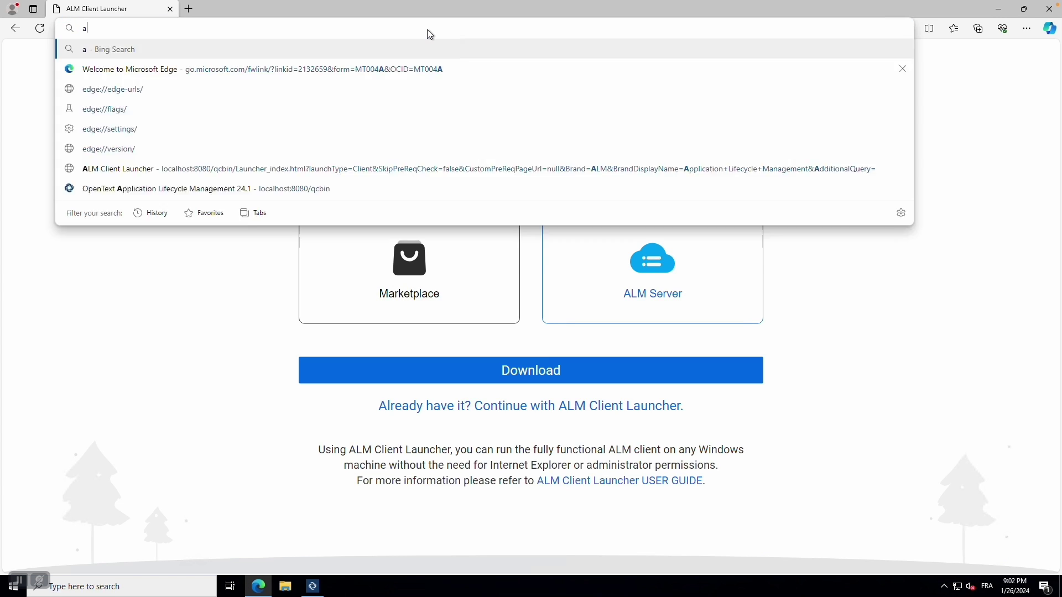
text(lm help center)
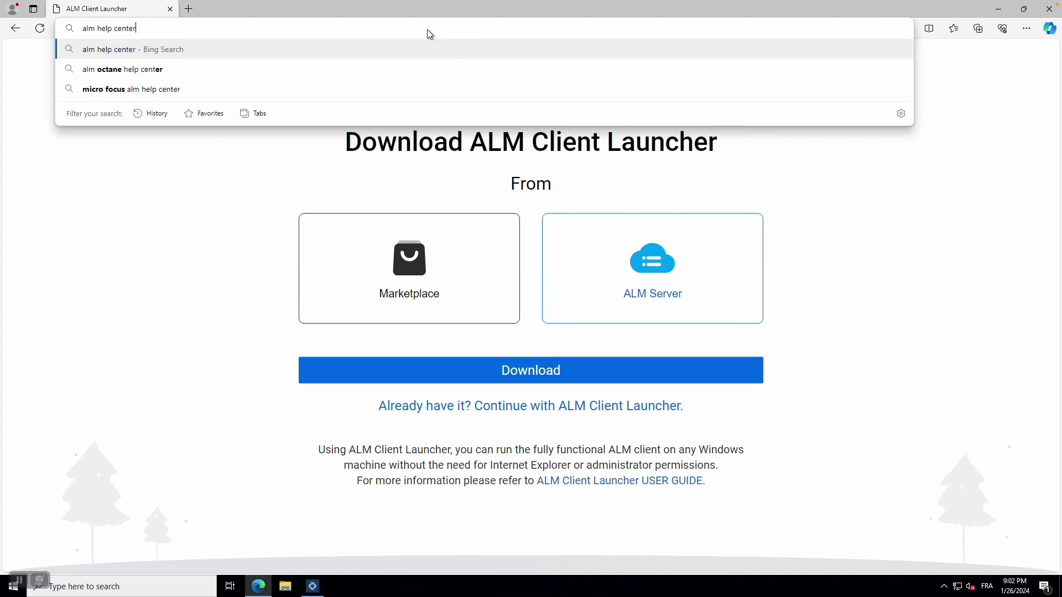
key(Return)
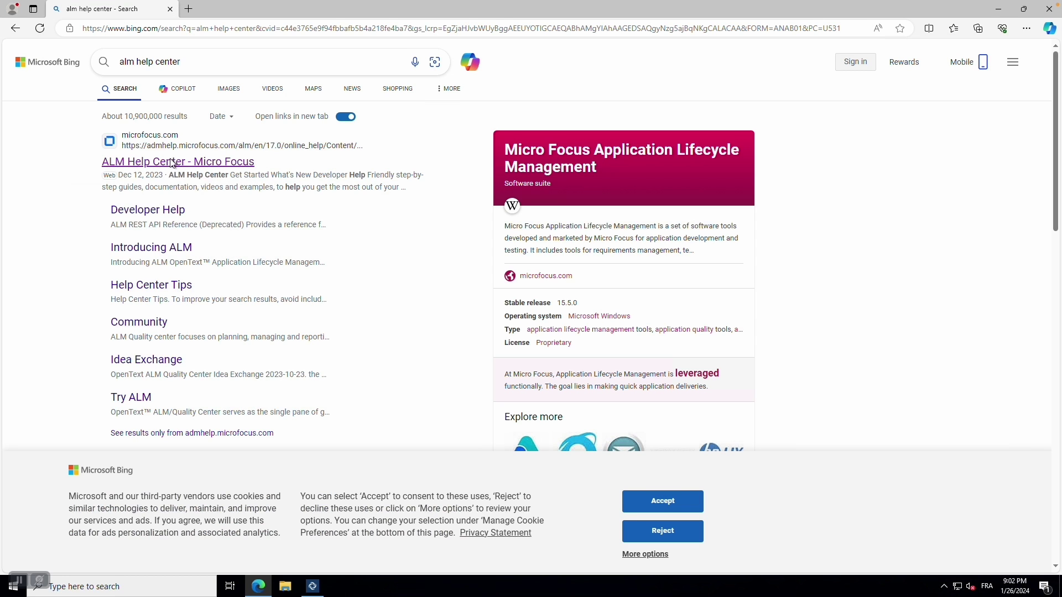
click(173, 164)
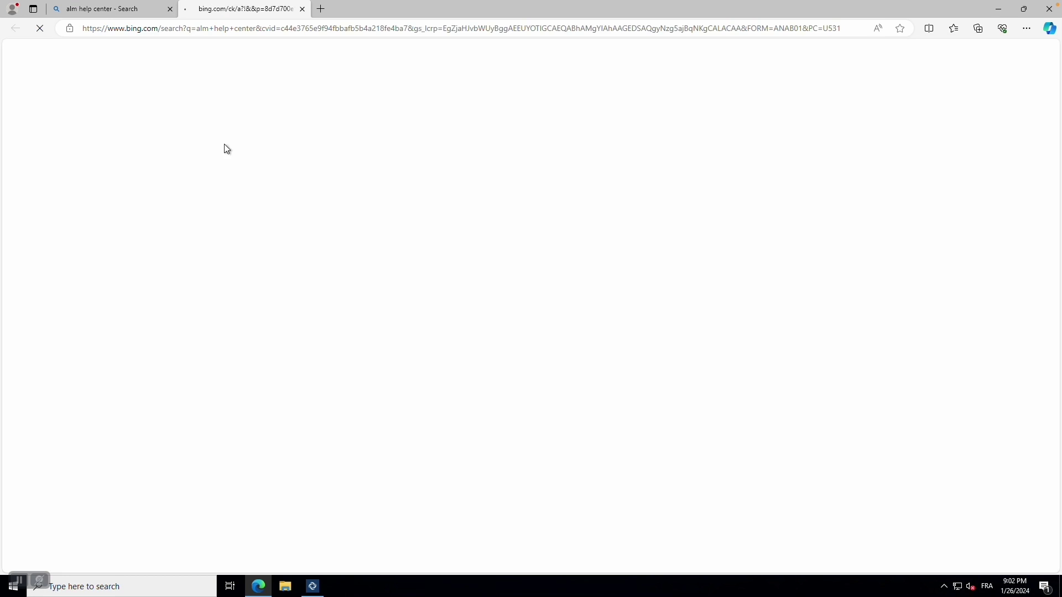
mouse_move(289, 107)
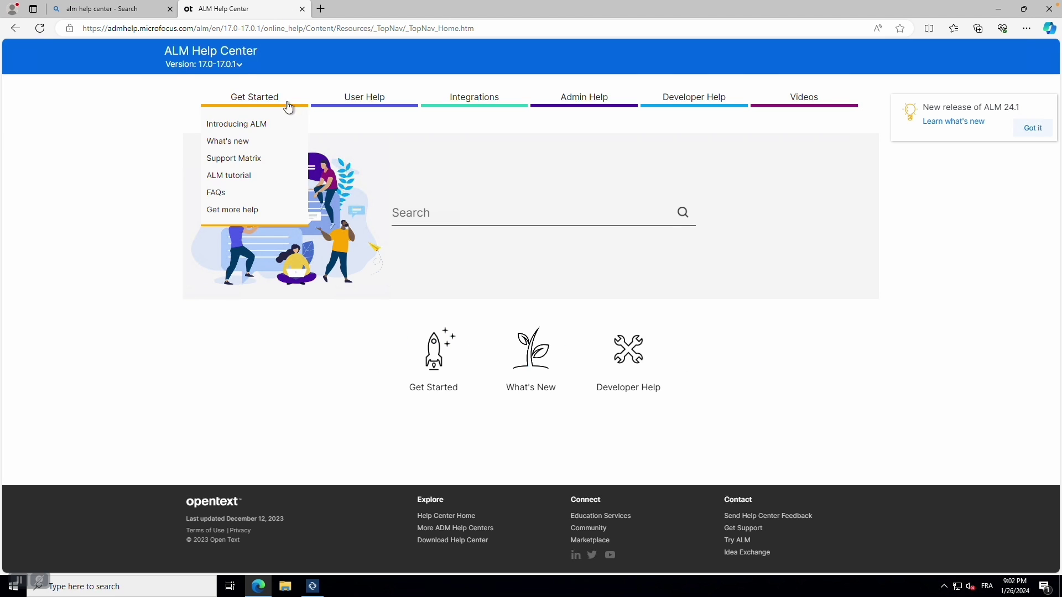
click(232, 64)
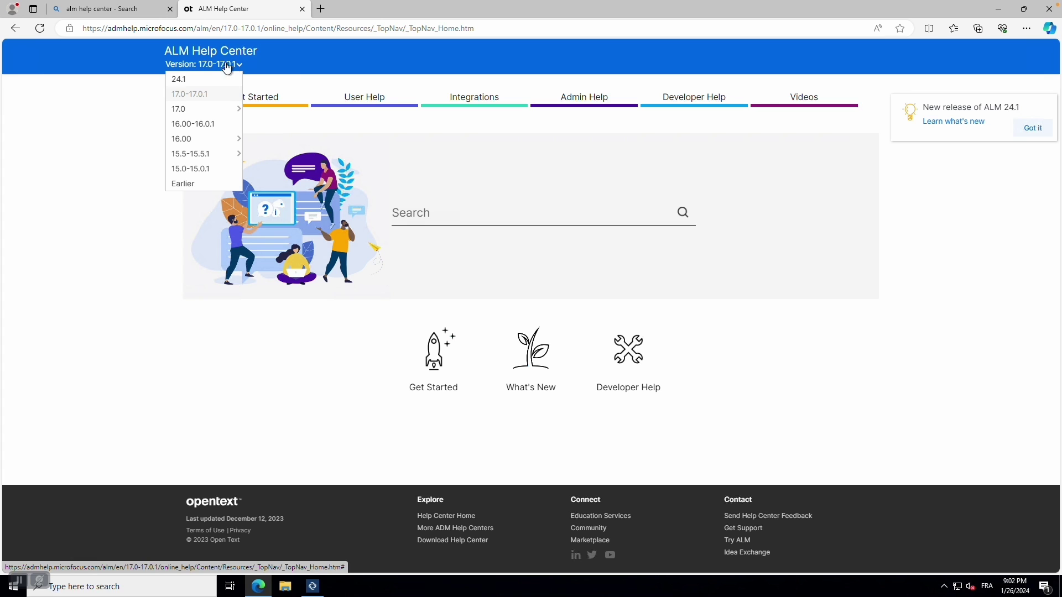
click(190, 85)
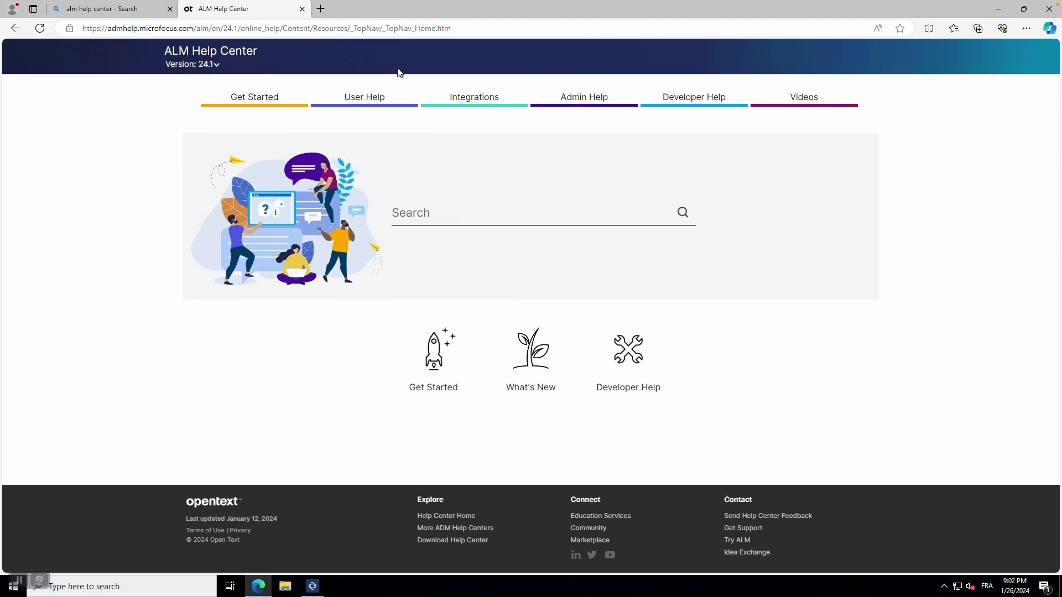
Step: Search the help for 'install' and open the Windows Installation and Upgrade Guide PDF
click(601, 217)
text(install)
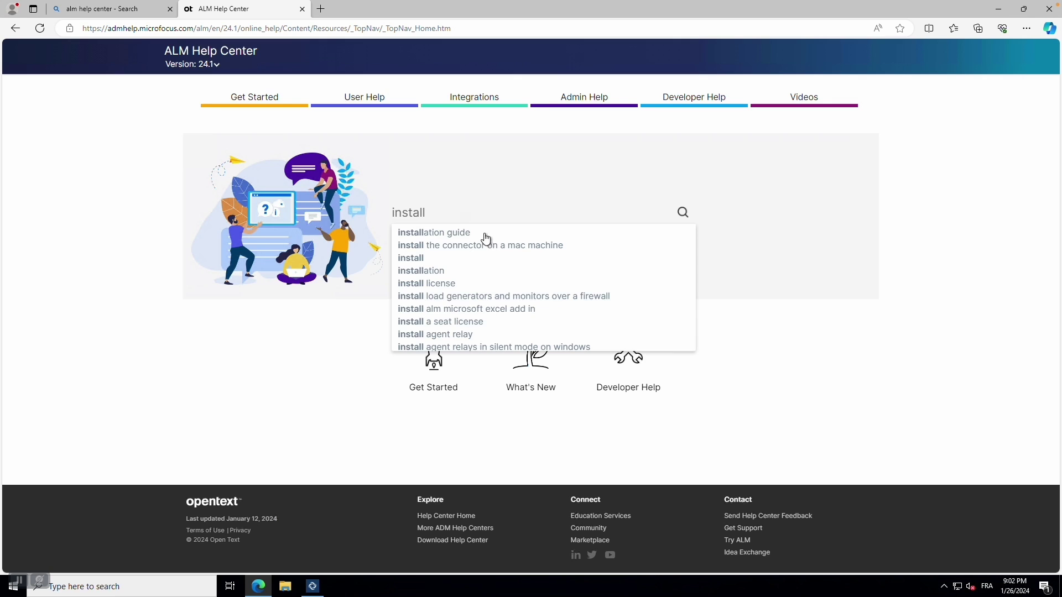
click(492, 234)
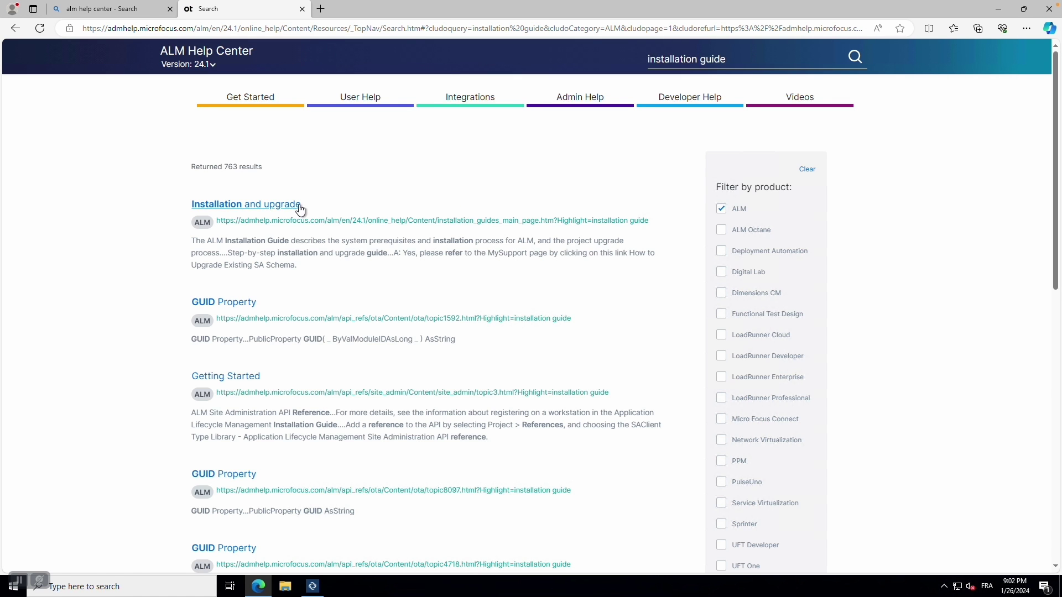
click(422, 221)
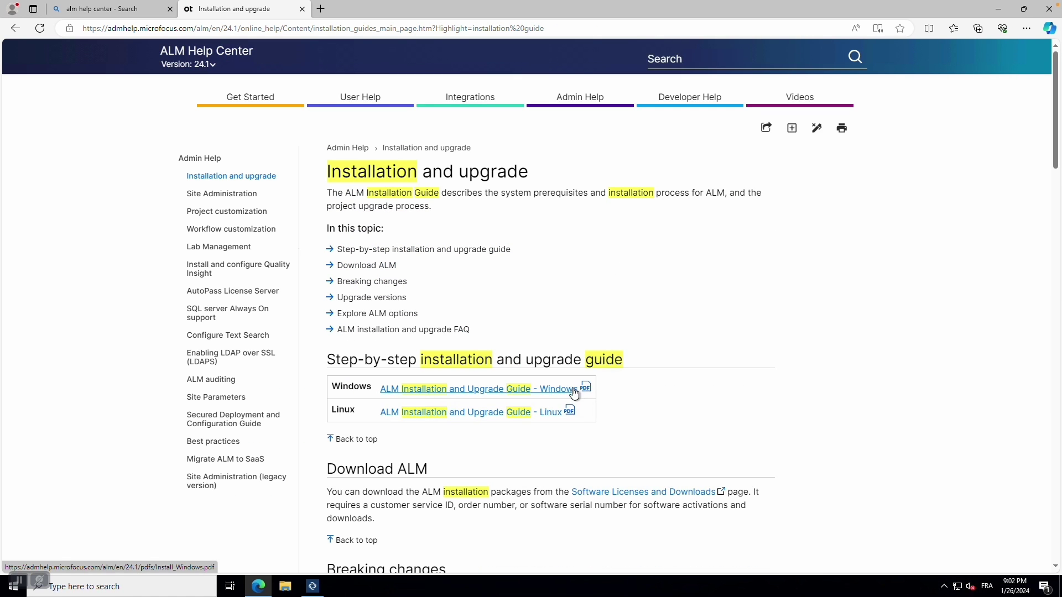
click(454, 391)
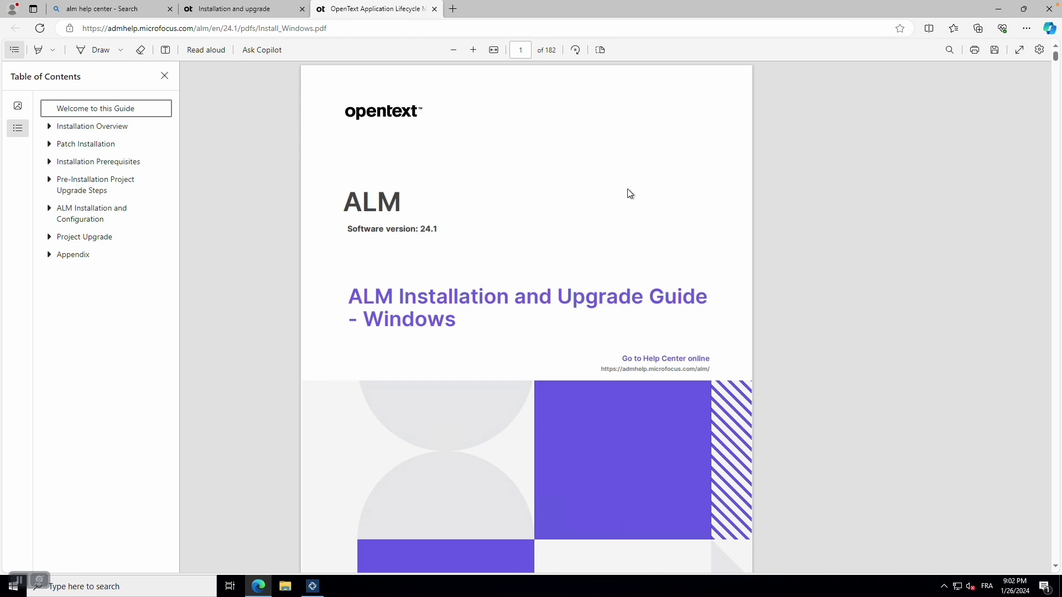
Step: Scroll the installation guide PDF from the cover down to the installation steps table on page 17
scroll(515, 234, down, 10)
scroll(515, 245, down, 20)
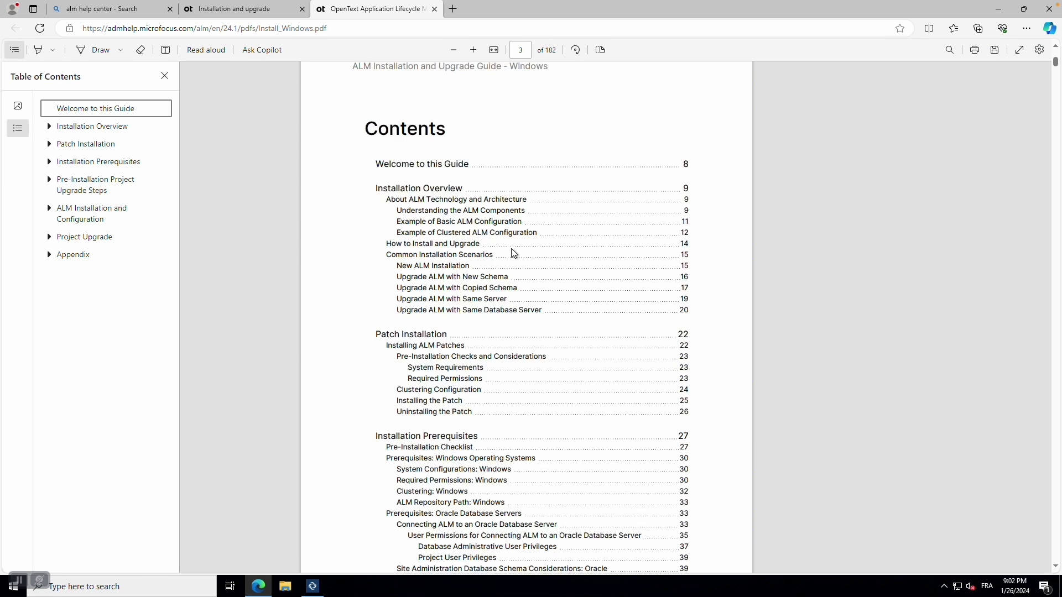
scroll(512, 254, down, 20)
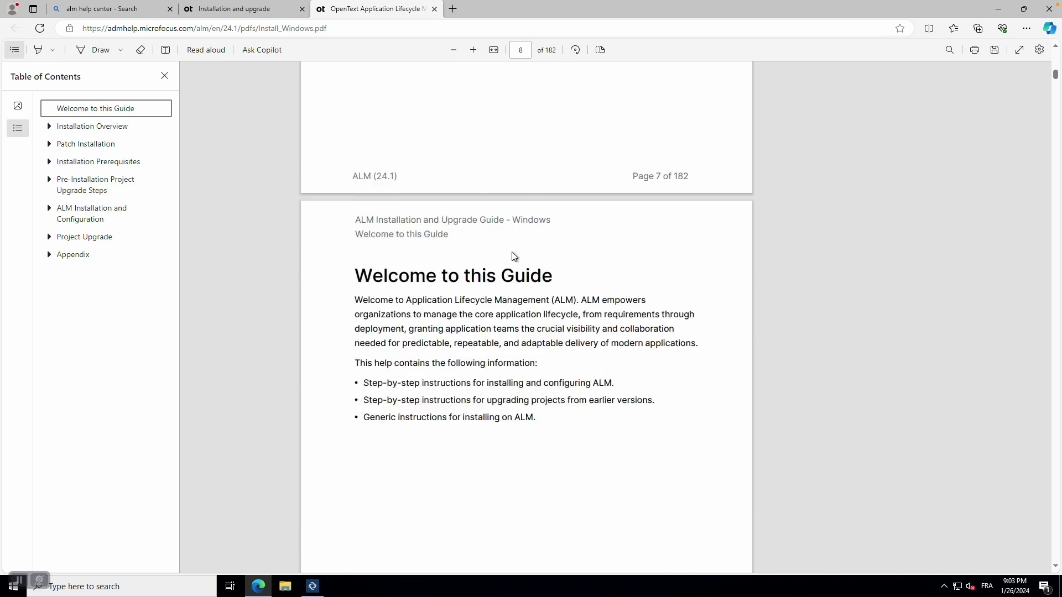
scroll(512, 258, down, 20)
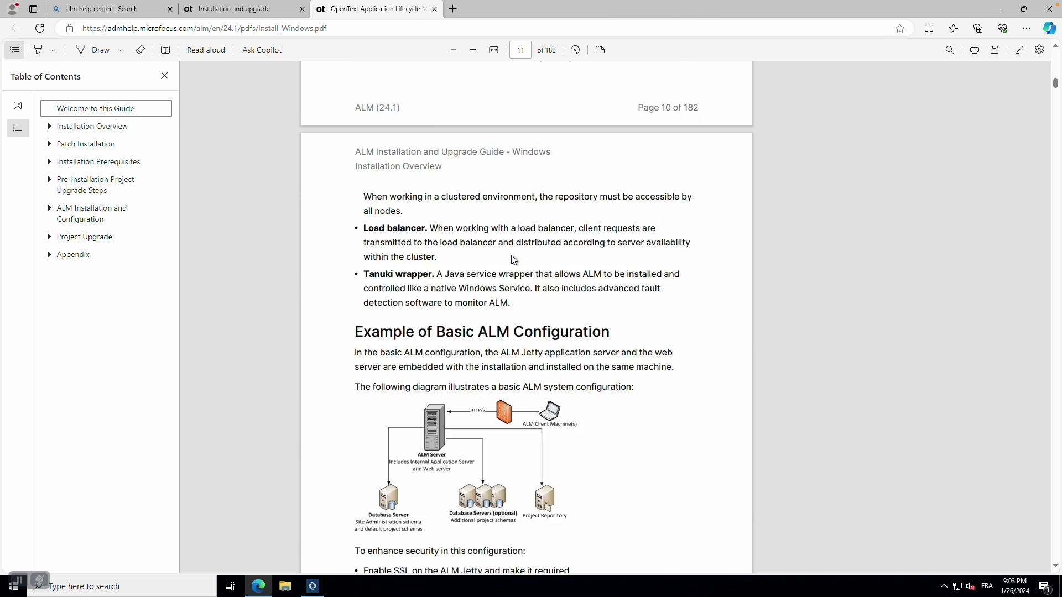
scroll(504, 166, down, 16)
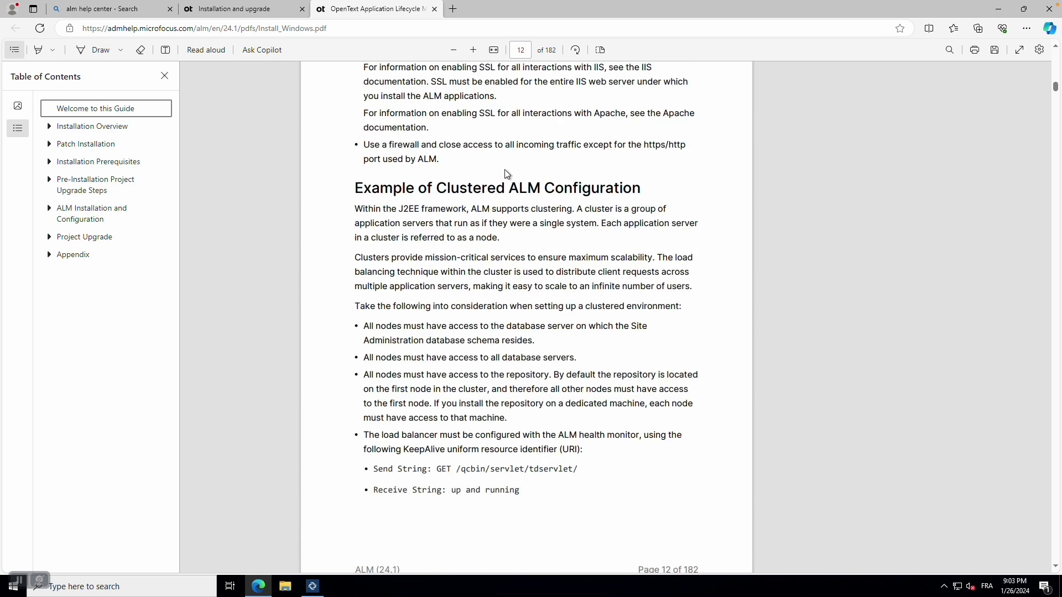
scroll(504, 182, down, 9)
scroll(506, 185, down, 20)
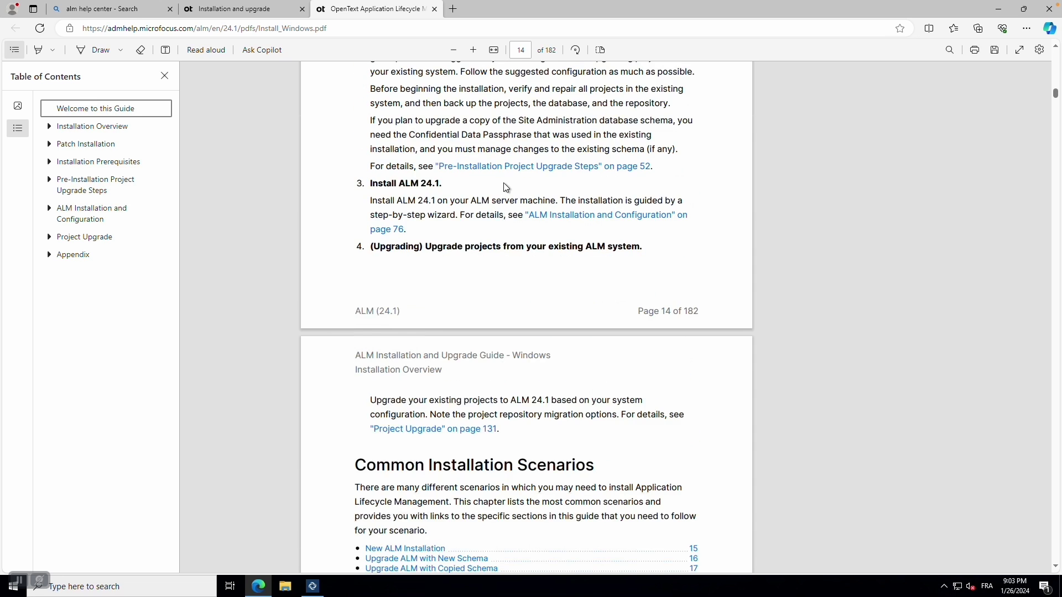
scroll(504, 190, down, 3)
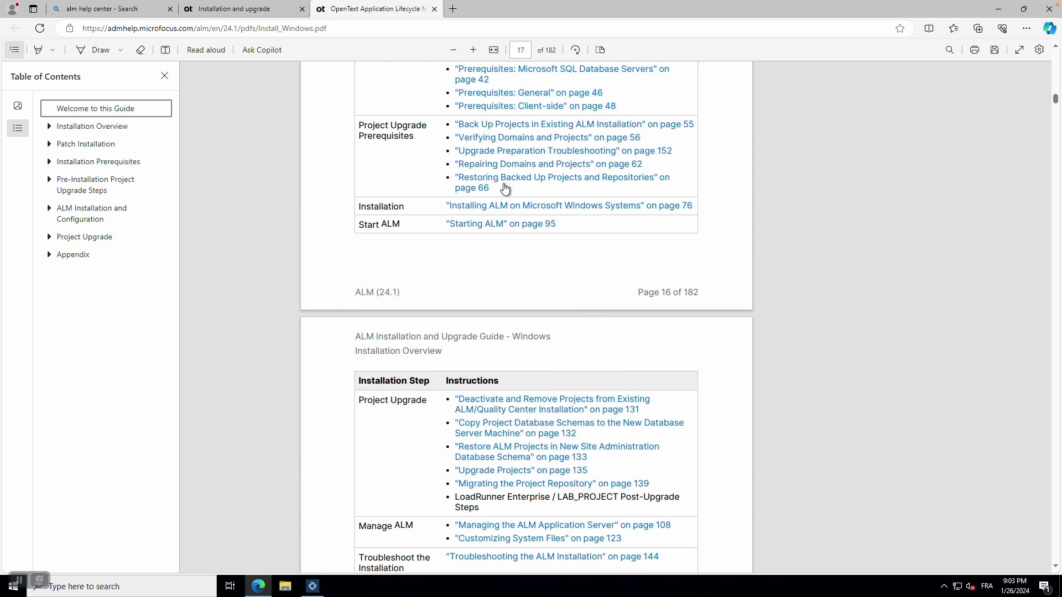